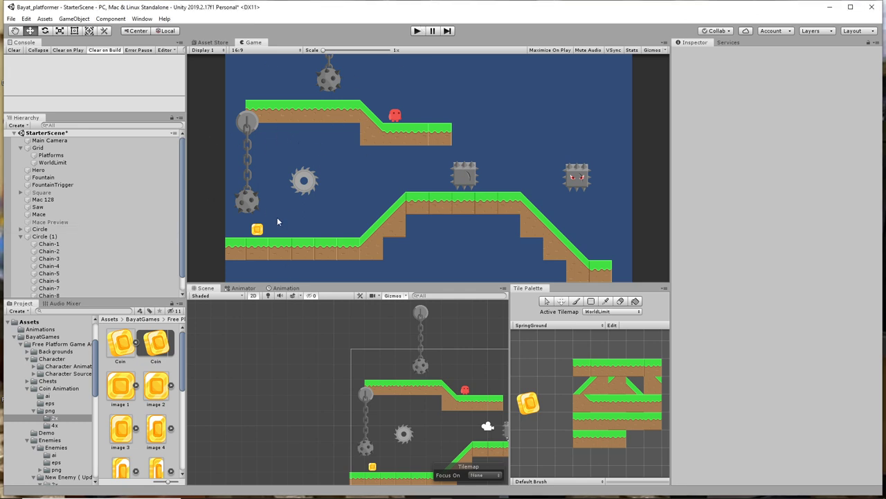
Start play mode and walk the hero left toward the coin, jumping toward the mace
{"action": "left_click", "coordinate": [420, 30]}
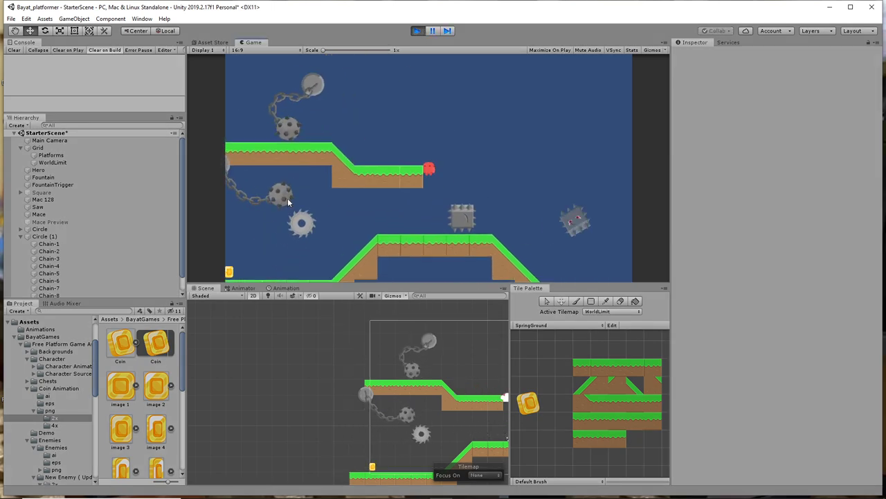
{"action": "key", "text": "Left"}
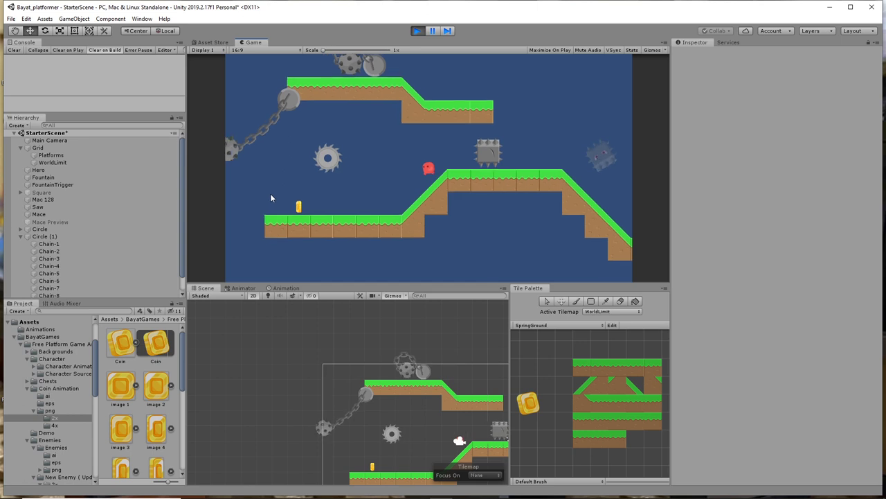
{"action": "key", "text": "Left"}
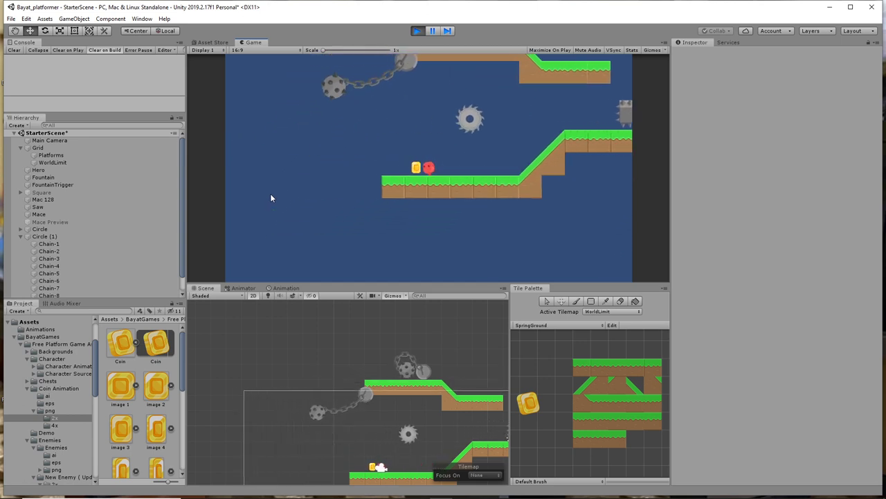
{"action": "key", "text": "Right"}
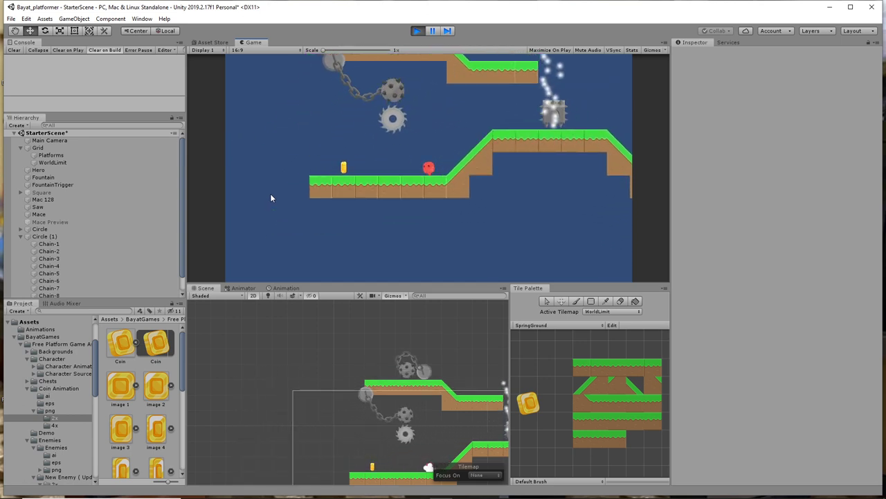
{"action": "key", "text": "Left"}
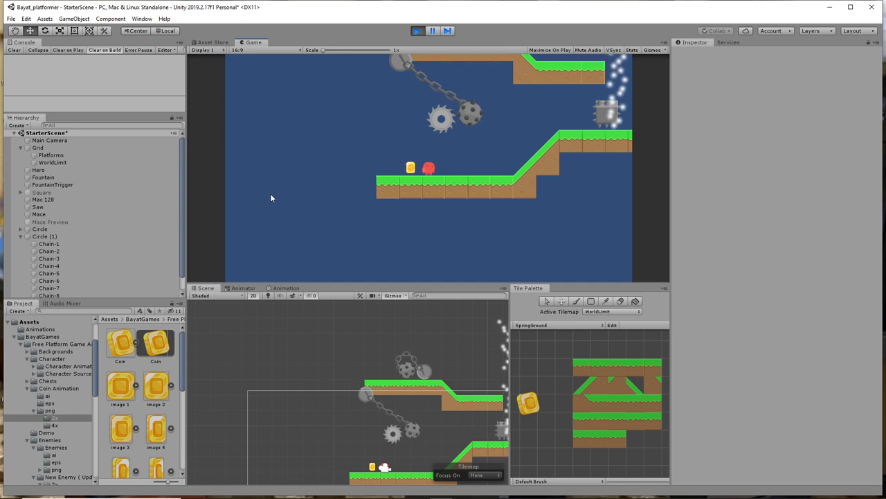
{"action": "key", "text": "space"}
{"action": "key", "text": "Left"}
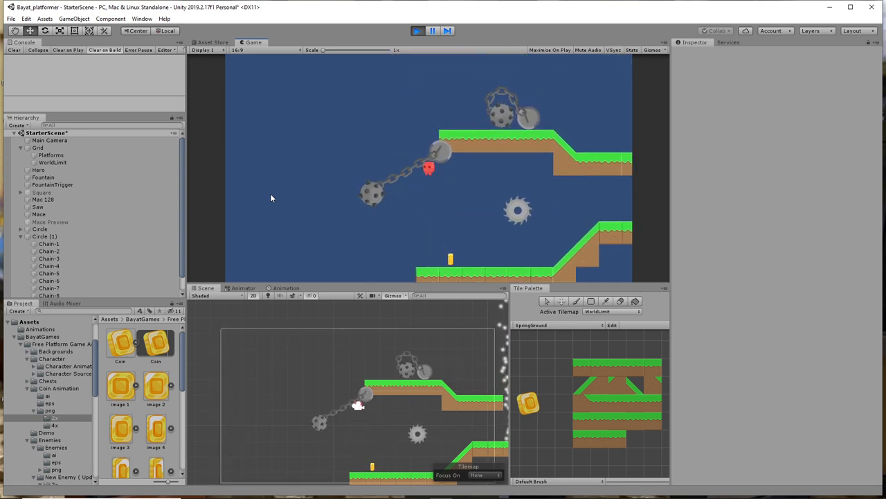
Jump the hero up toward the chained mace and land it on the coin platform
{"action": "key", "text": "Right"}
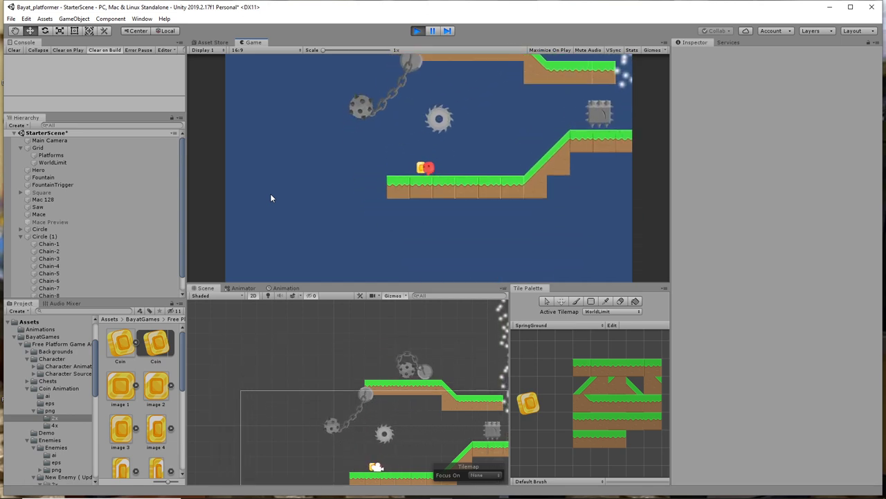
{"action": "key", "text": "space"}
{"action": "key", "text": "Right"}
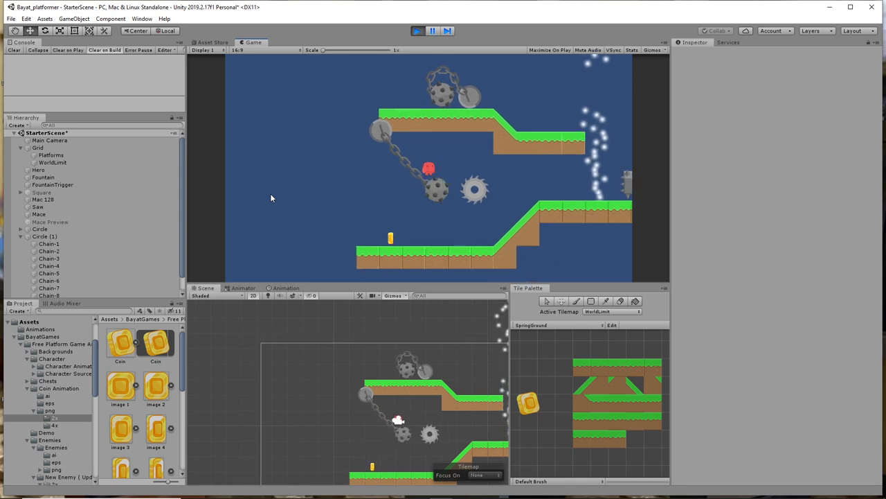
{"action": "key", "text": "Left"}
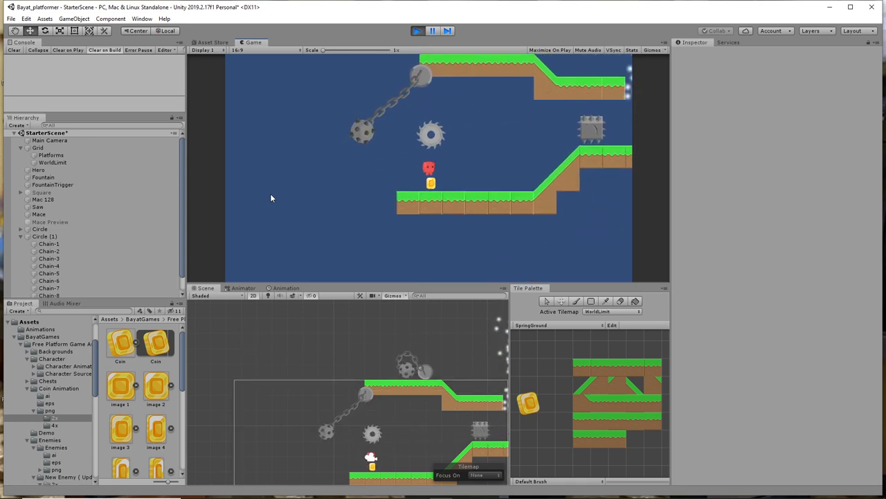
{"action": "key", "text": "space"}
{"action": "key", "text": "Right"}
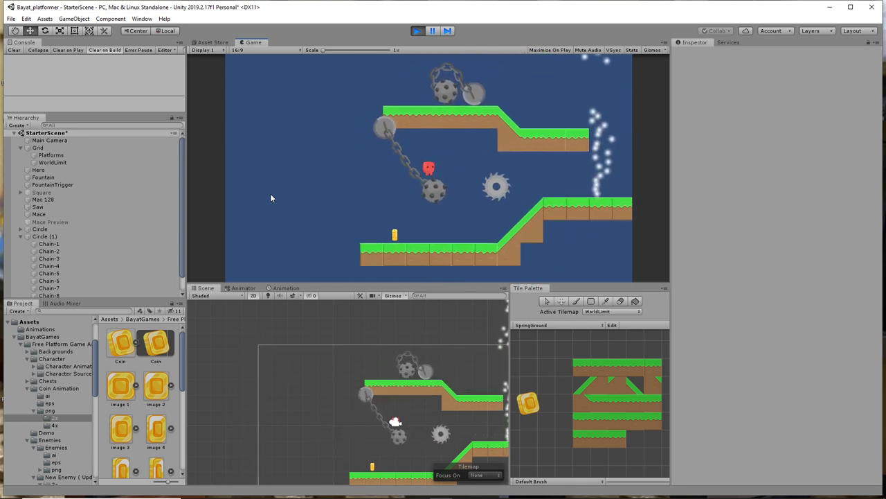
{"action": "key", "text": "Left"}
Walk the hero up the slope and left along the upper platform beside the mace
{"action": "key", "text": "Right"}
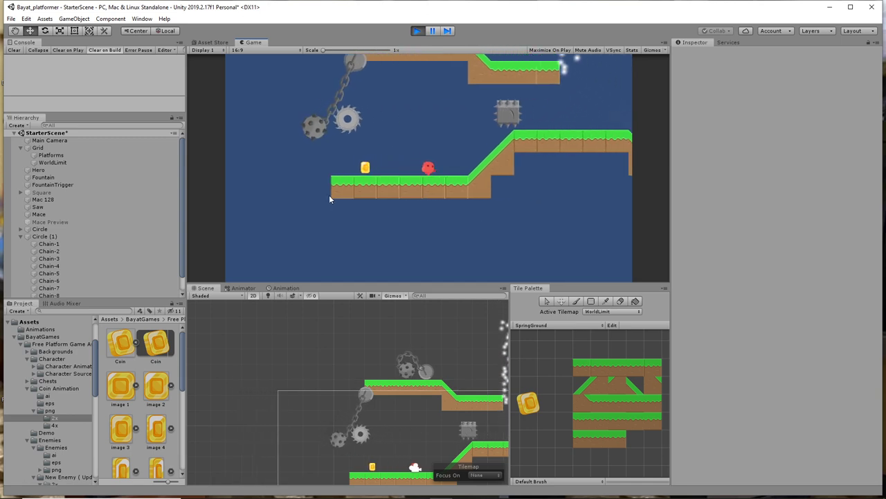
{"action": "key", "text": "Right"}
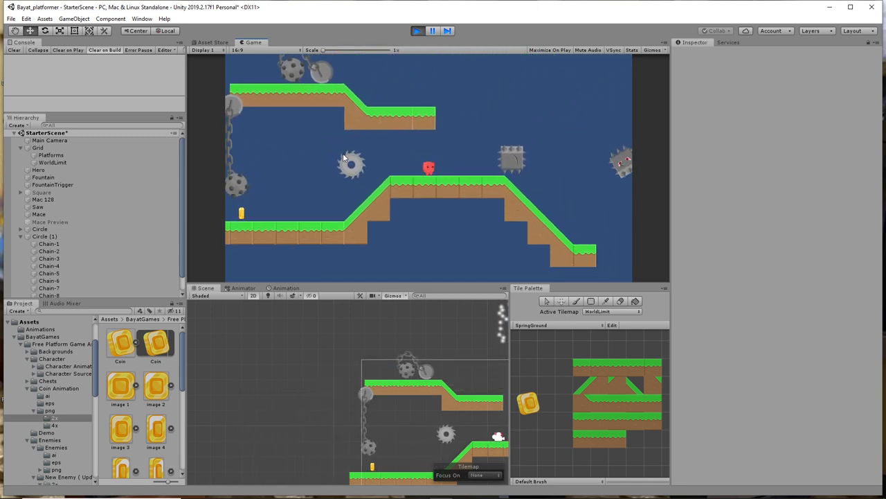
{"action": "key", "text": "space"}
{"action": "key", "text": "Left"}
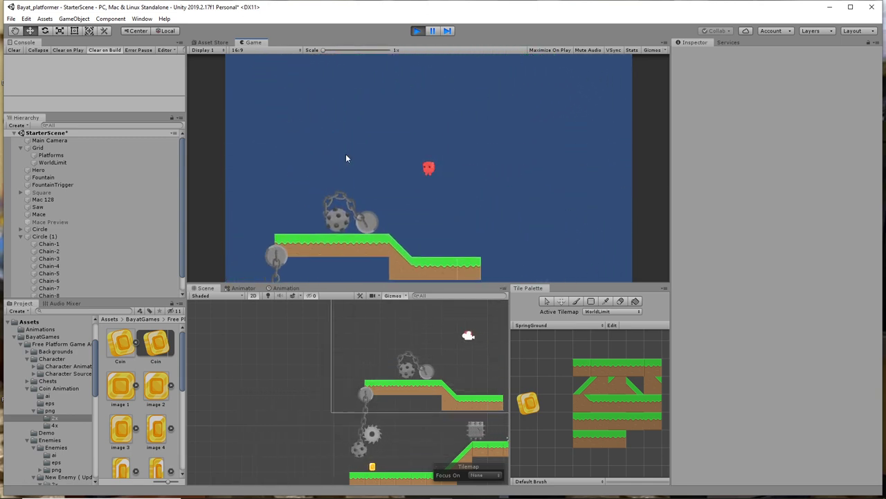
{"action": "key", "text": "Left"}
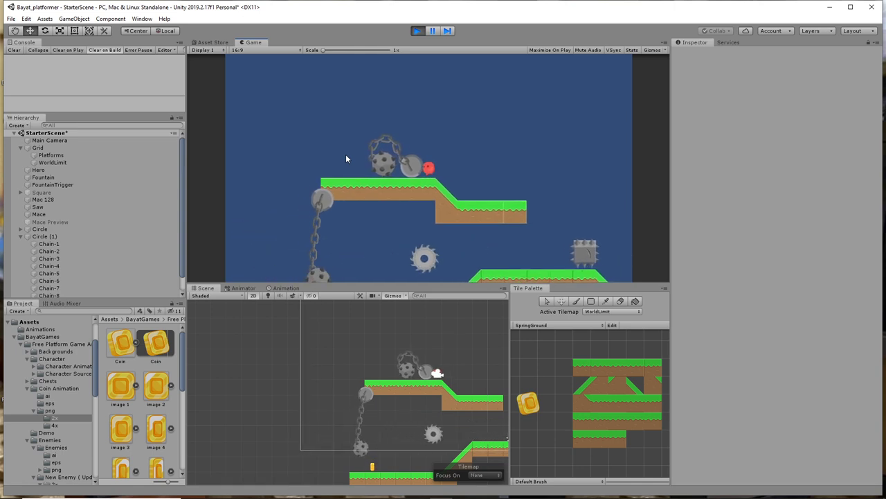
{"action": "key", "text": "Left"}
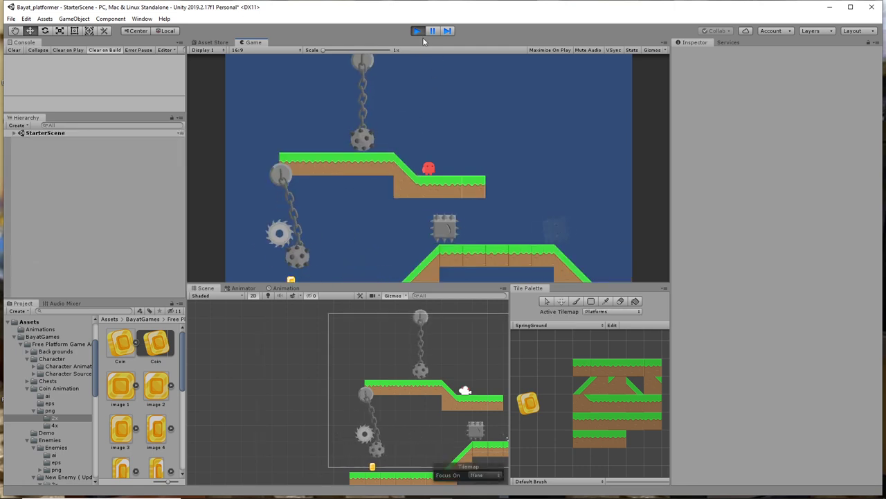
{"action": "key", "text": "Left"}
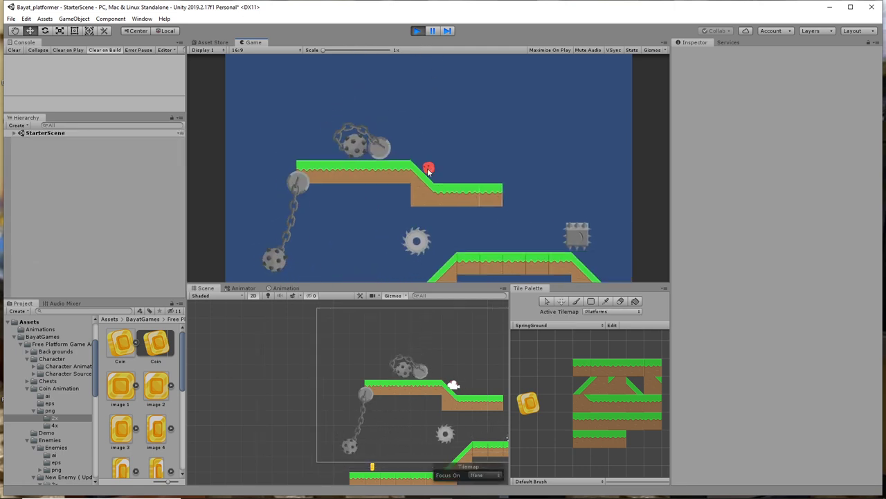
{"action": "key", "text": "Left"}
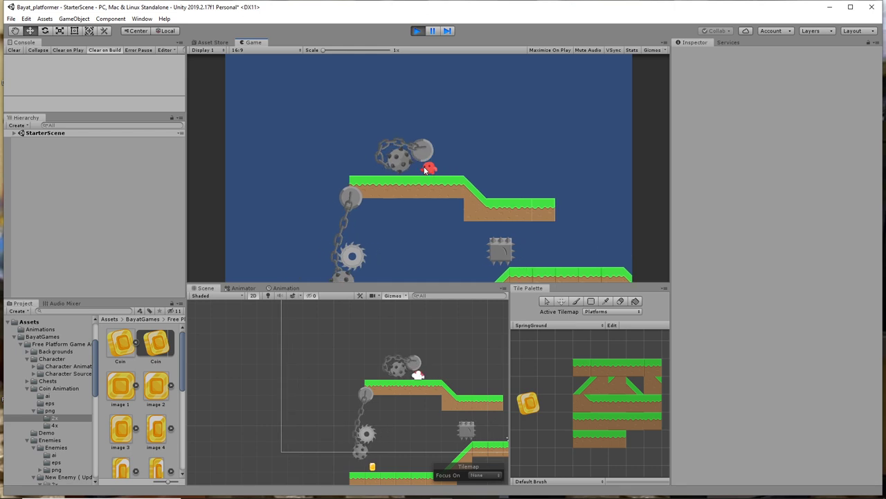
{"action": "key", "text": "Left"}
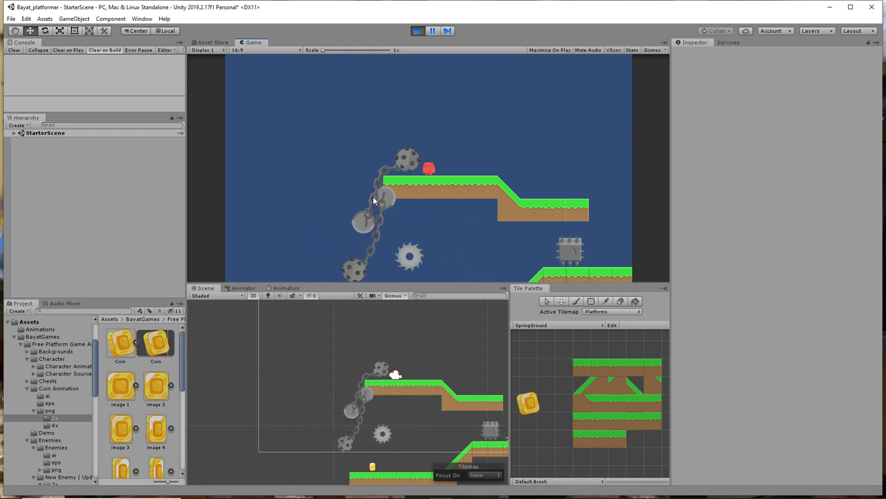
{"action": "key", "text": "Left"}
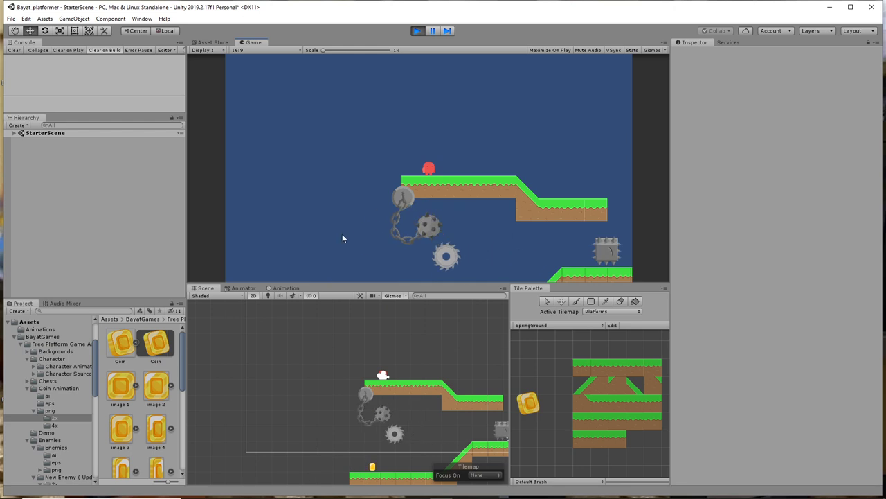
{"action": "key", "text": "Right"}
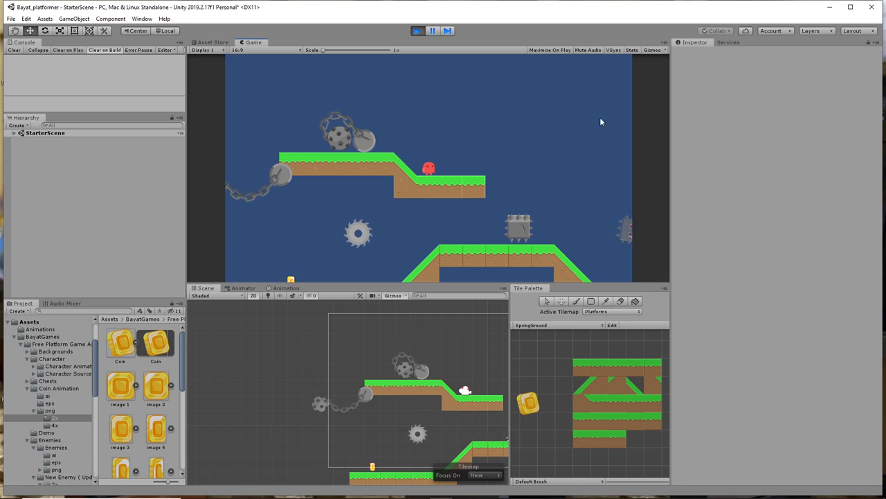
Stop play mode, then pan and zoom the Scene view out to frame the whole level
{"action": "left_click", "coordinate": [416, 31]}
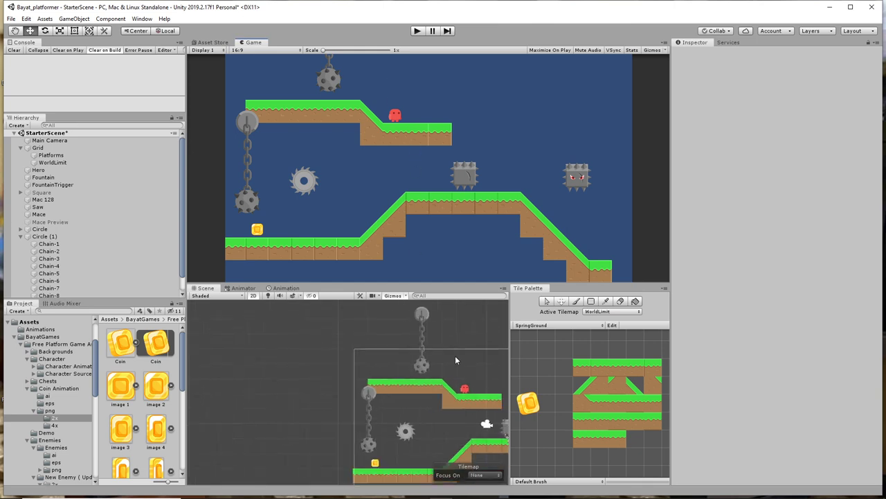
{"action": "middle_click_drag", "start_coordinate": [455, 360], "coordinate": [323, 348]}
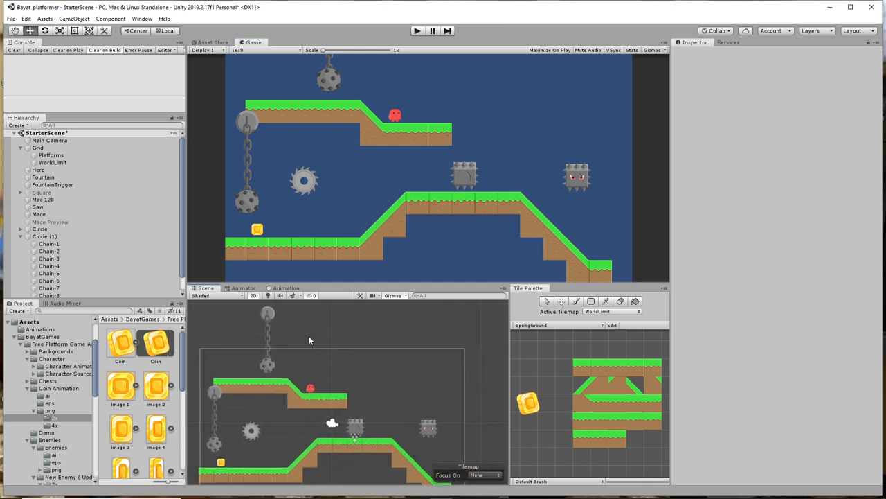
{"action": "scroll", "coordinate": [471, 378], "scroll_direction": "down", "scroll_amount": 3}
{"action": "middle_click_drag", "start_coordinate": [471, 377], "coordinate": [343, 369]}
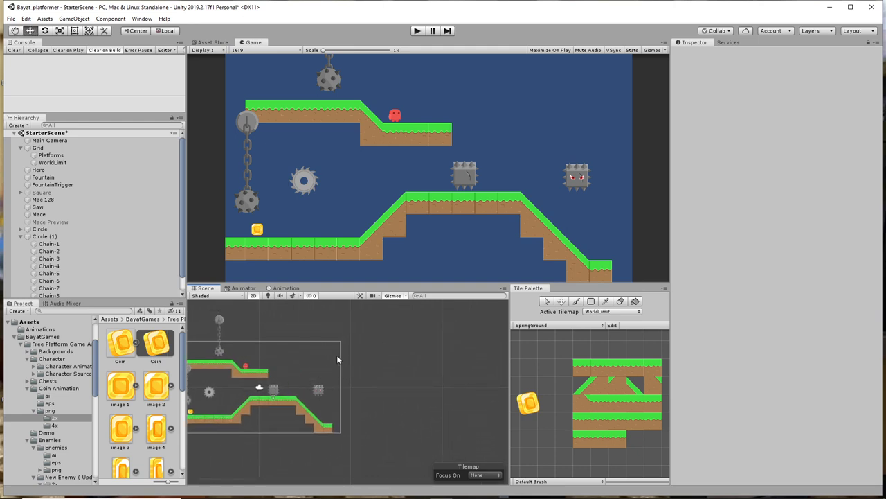
{"action": "middle_click_drag", "start_coordinate": [329, 364], "coordinate": [368, 369]}
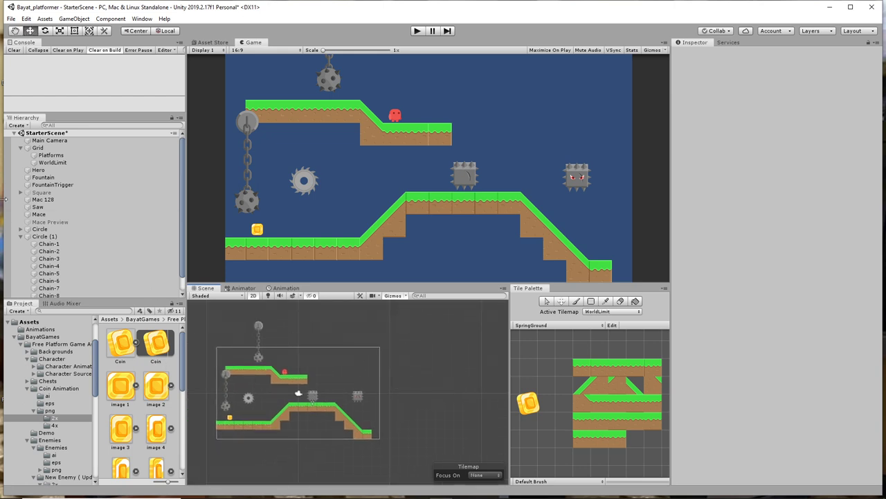
Collapse Circle (1)'s chain links and deactivate both Circle and Circle (1)
{"action": "left_click", "coordinate": [43, 236]}
{"action": "left_click", "coordinate": [20, 236]}
{"action": "left_click", "coordinate": [39, 230]}
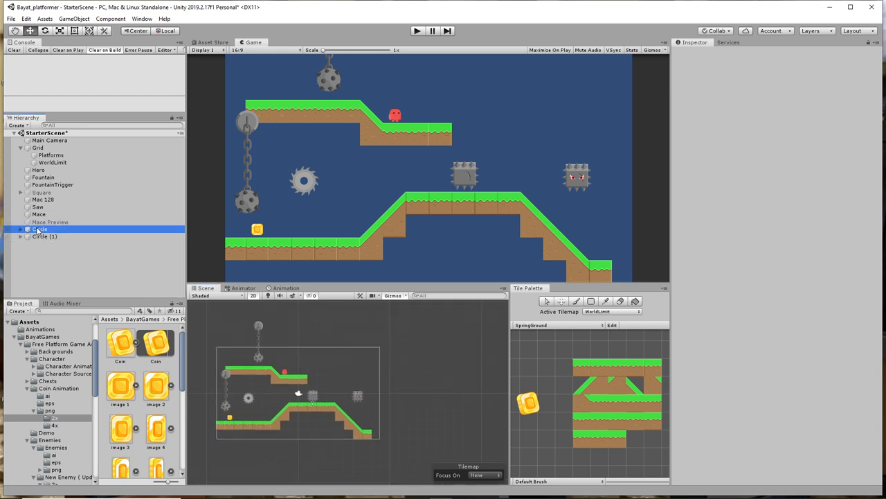
{"action": "left_click", "coordinate": [694, 54]}
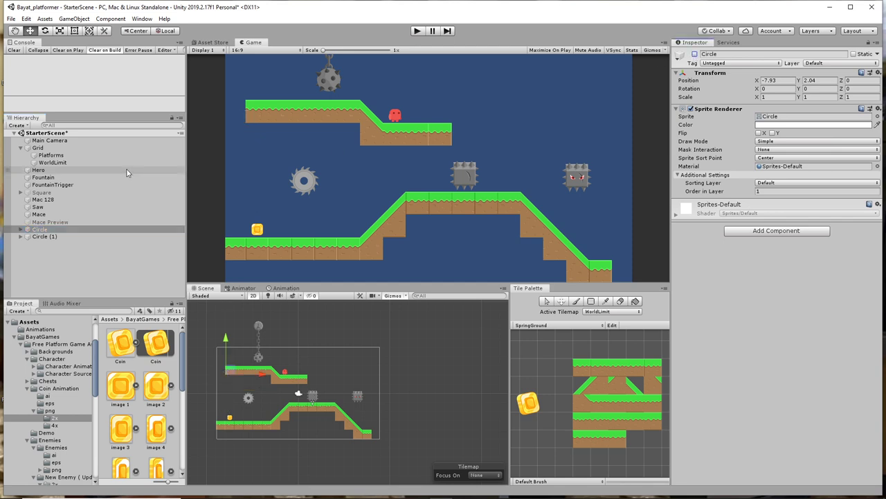
{"action": "left_click", "coordinate": [44, 236]}
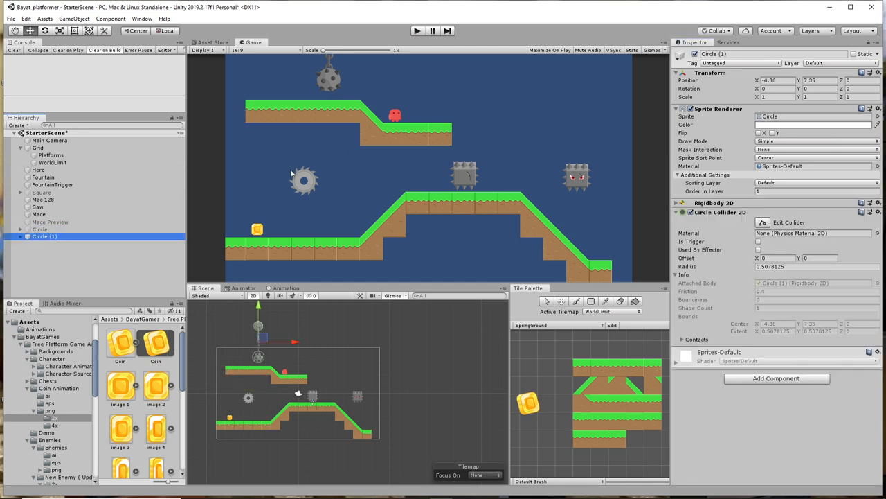
{"action": "left_click", "coordinate": [695, 54]}
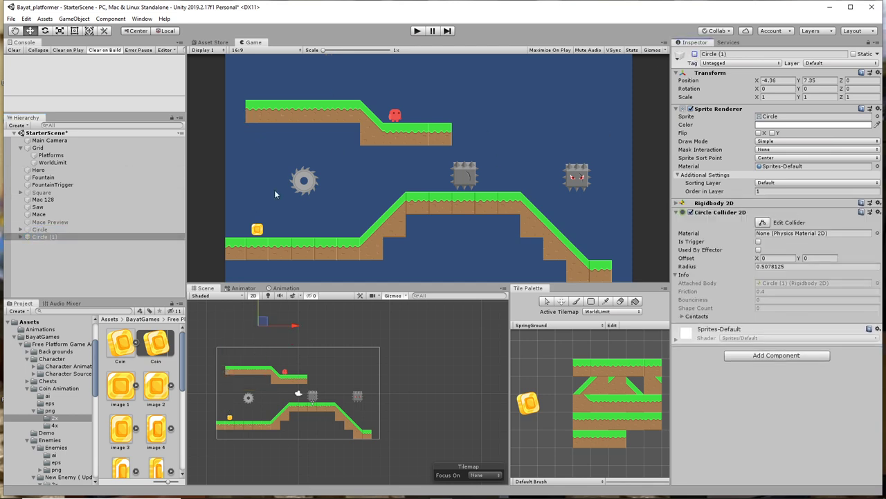
Activate Mace Preview and run a brief playtest to watch it swing
{"action": "left_click", "coordinate": [50, 221]}
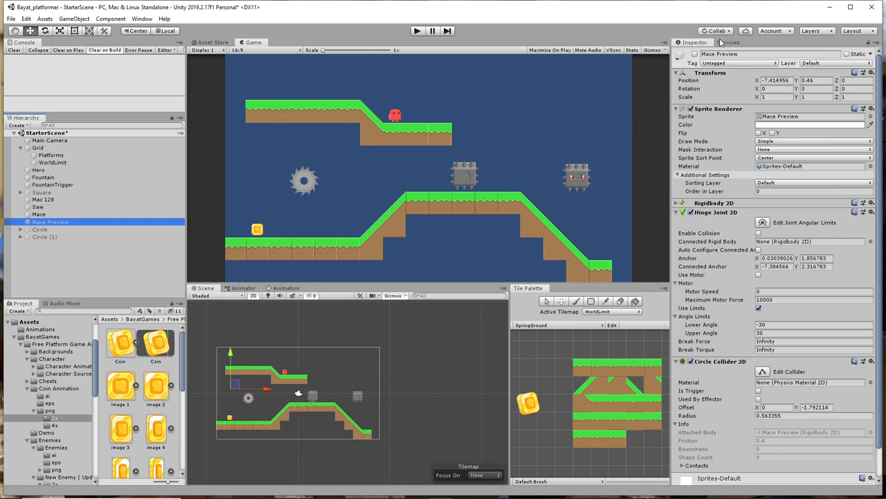
{"action": "left_click", "coordinate": [695, 54]}
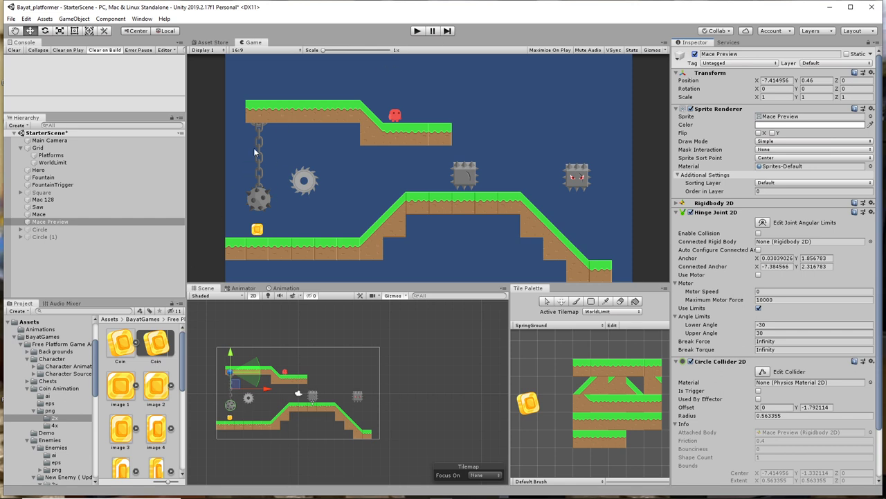
{"action": "left_click", "coordinate": [417, 31]}
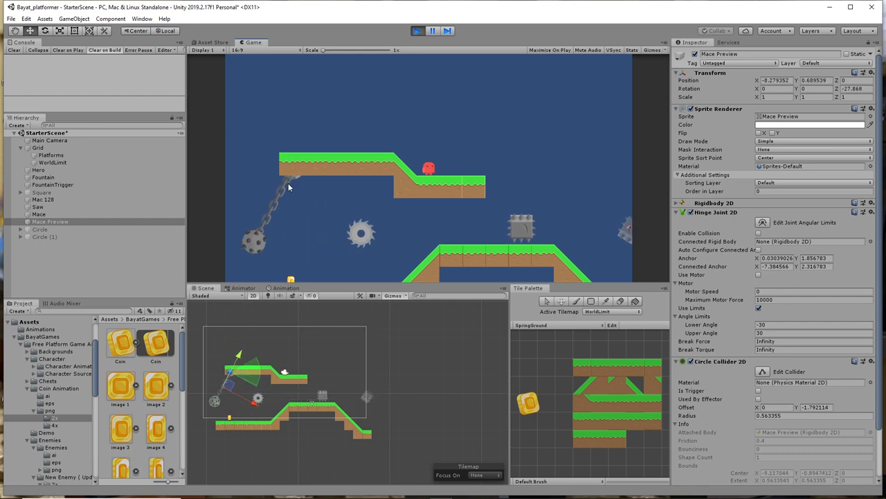
{"action": "left_click", "coordinate": [417, 31]}
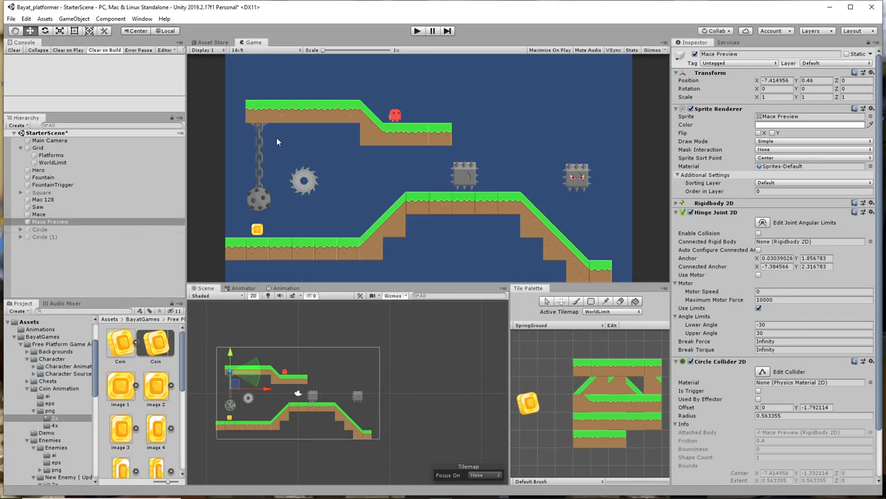
Disable Mace Preview, move the Mace to X 0.42, Y 3.9, and start play mode
{"action": "left_click", "coordinate": [695, 54]}
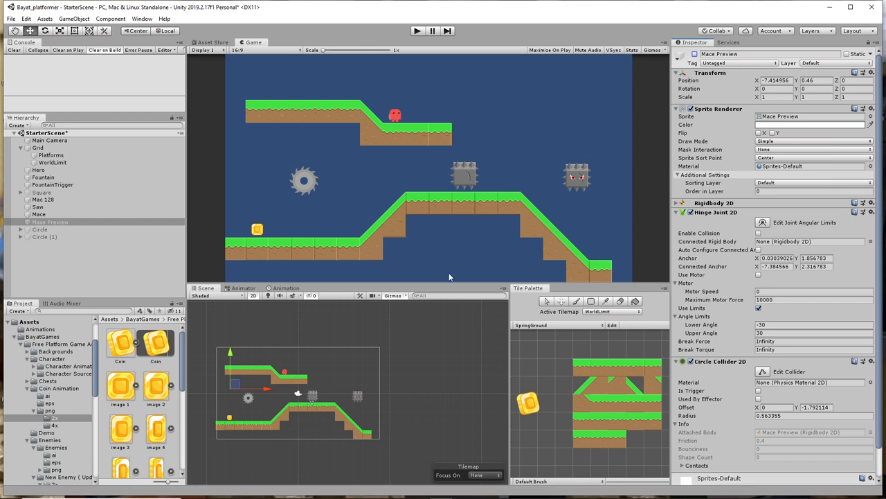
{"action": "middle_click_drag", "start_coordinate": [380, 419], "coordinate": [364, 401]}
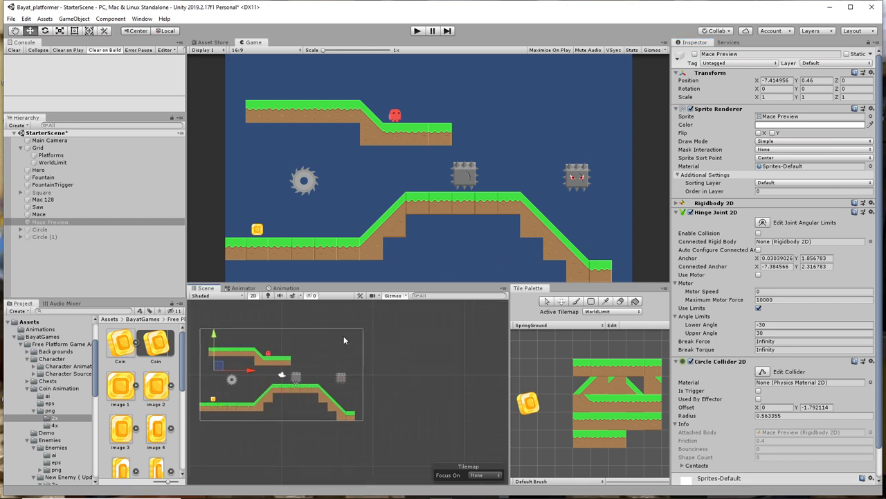
{"action": "left_click", "coordinate": [51, 215]}
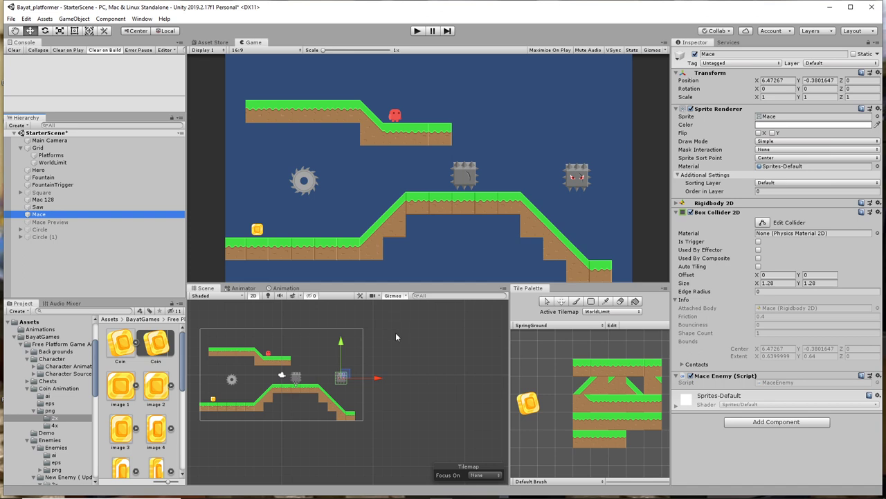
{"action": "left_click_drag", "start_coordinate": [339, 340], "coordinate": [347, 300]}
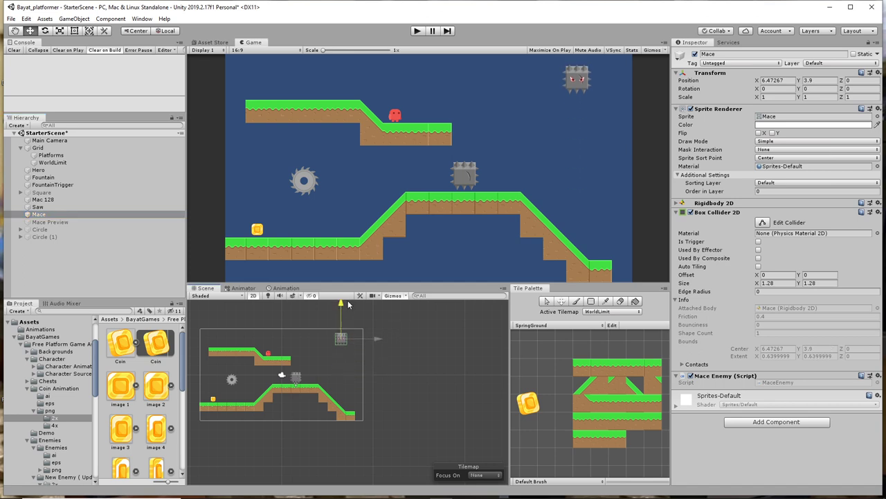
{"action": "left_click_drag", "start_coordinate": [378, 340], "coordinate": [335, 340]}
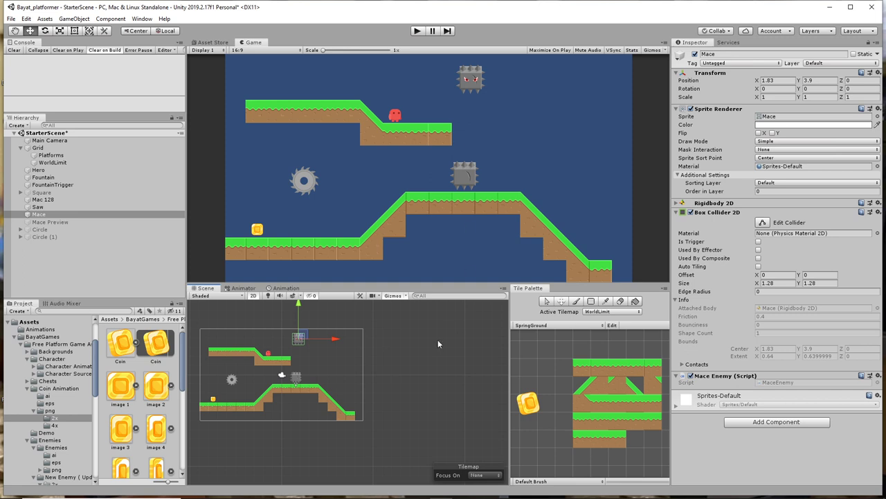
{"action": "left_click_drag", "start_coordinate": [342, 338], "coordinate": [328, 331]}
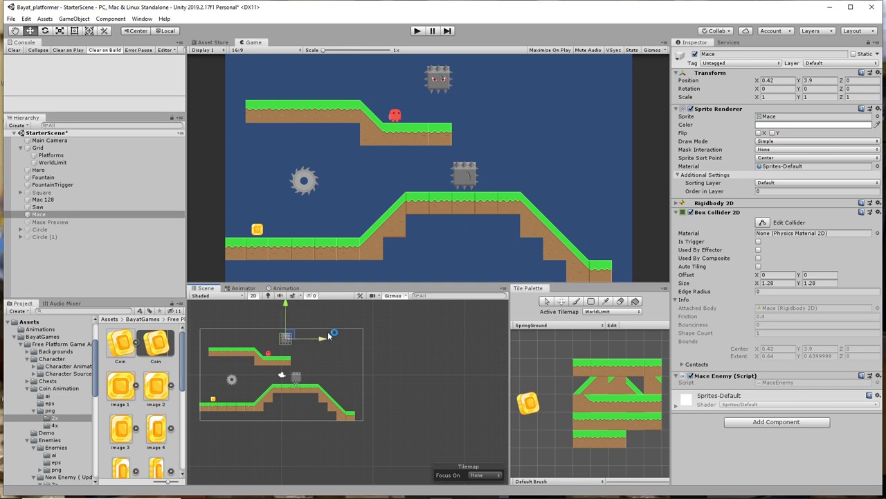
{"action": "left_click", "coordinate": [418, 31]}
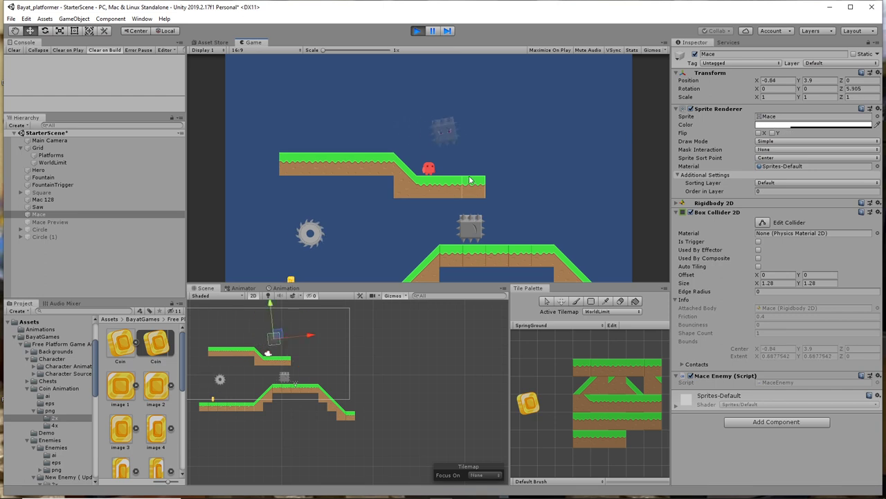
Walk the hero right past the moved Mace, then stop play mode
{"action": "key", "text": "Right"}
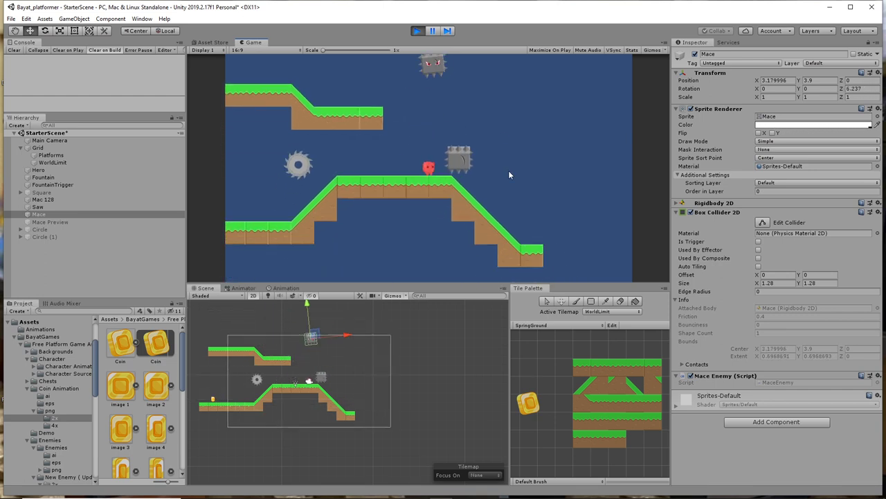
{"action": "left_click", "coordinate": [417, 31]}
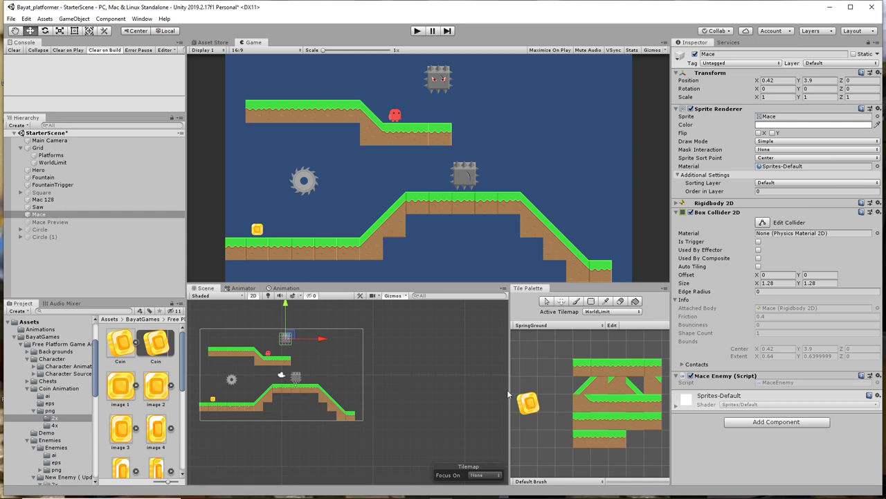
Paint grass-tile platforms at three heights onto the Platforms tilemap, then start play mode
{"action": "left_click", "coordinate": [51, 155]}
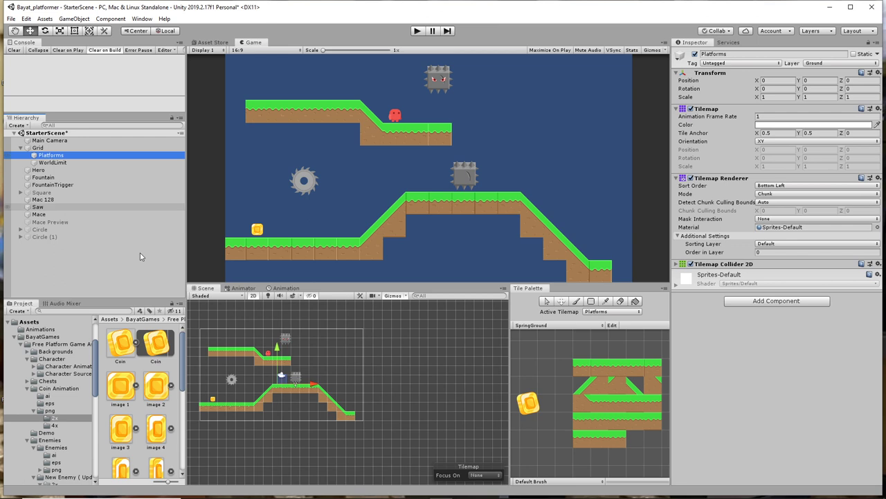
{"action": "left_click", "coordinate": [636, 370]}
{"action": "left_click", "coordinate": [333, 342]}
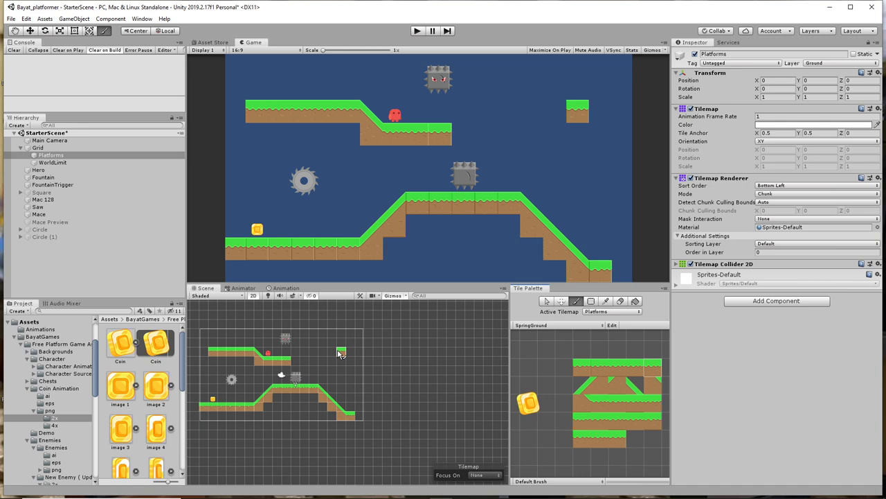
{"action": "left_click_drag", "start_coordinate": [351, 352], "coordinate": [416, 354]}
{"action": "mouse_move", "coordinate": [367, 417]}
{"action": "left_mouse_down"}
{"action": "mouse_move", "coordinate": [419, 415]}
{"action": "mouse_move", "coordinate": [446, 443]}
{"action": "mouse_move", "coordinate": [489, 443]}
{"action": "left_mouse_up"}
{"action": "left_click", "coordinate": [486, 380]}
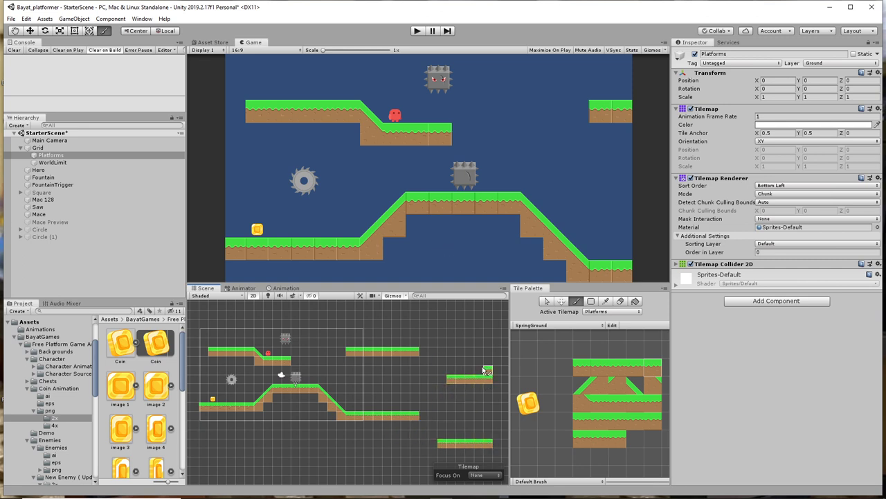
{"action": "left_click_drag", "start_coordinate": [450, 324], "coordinate": [489, 330]}
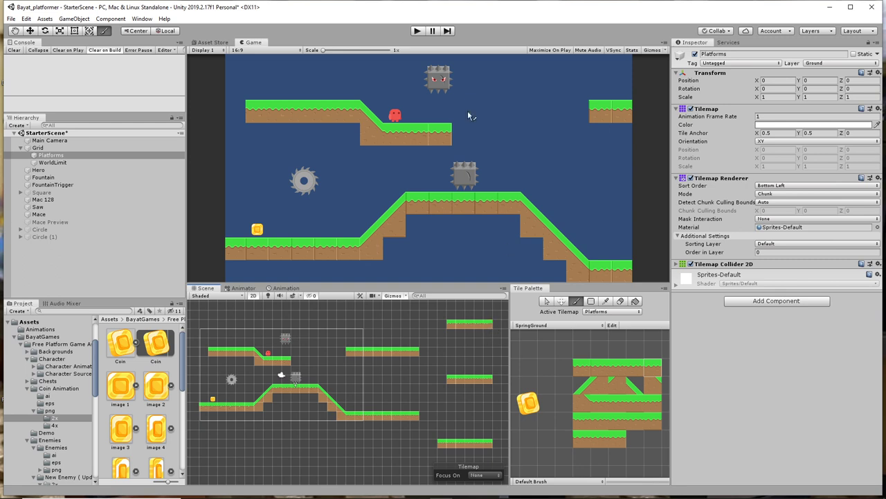
{"action": "left_click", "coordinate": [417, 31]}
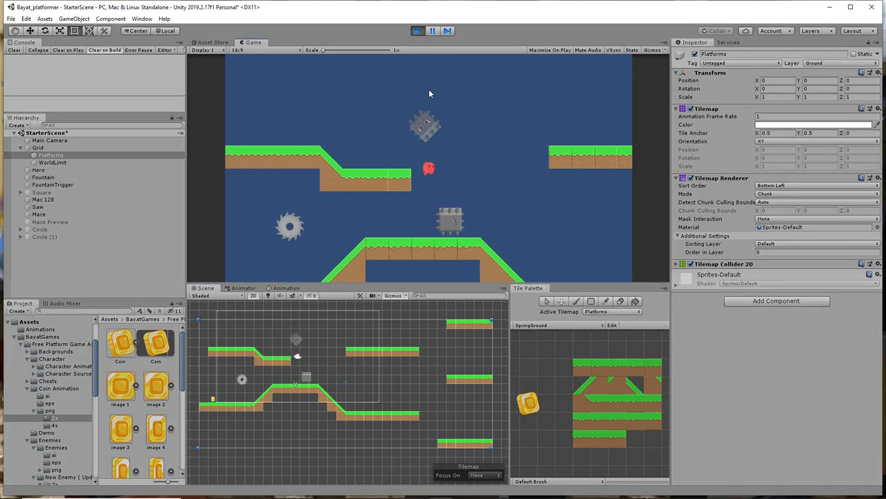
Run and jump the hero right toward the new platforms, then stop play mode
{"action": "key", "text": "Left"}
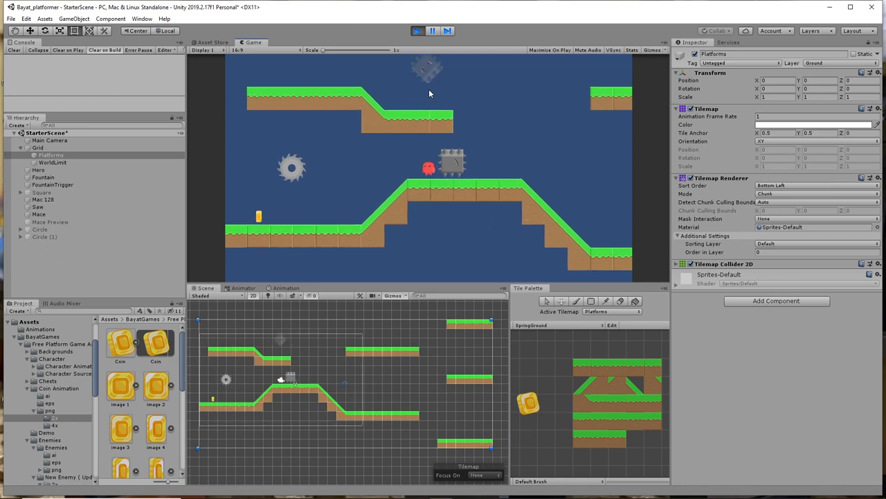
{"action": "key", "text": "Right"}
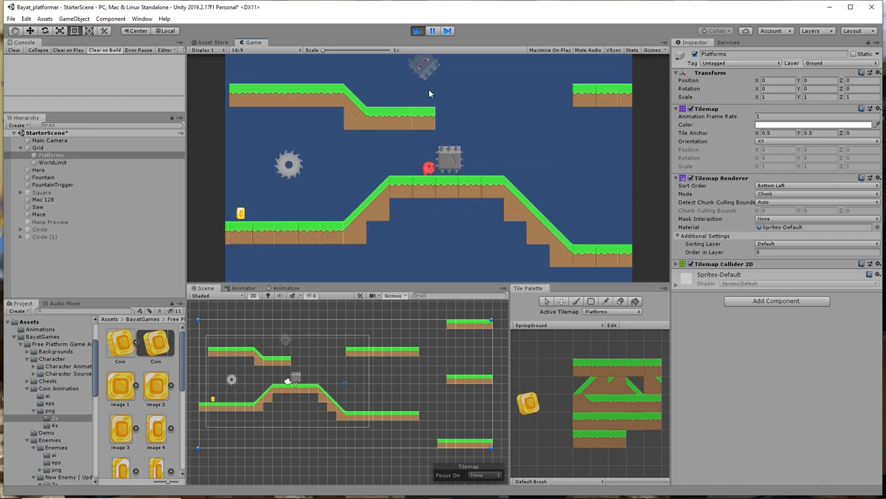
{"action": "key", "text": "space"}
{"action": "key", "text": "Right"}
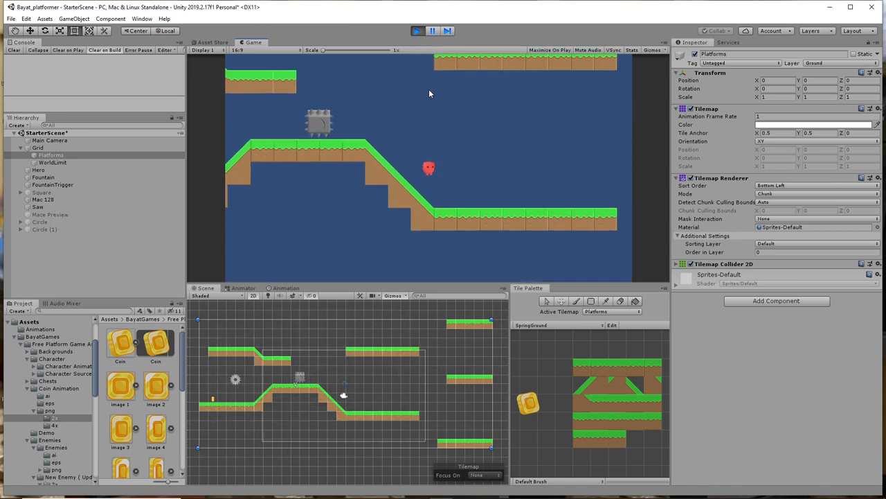
{"action": "key", "text": "Right"}
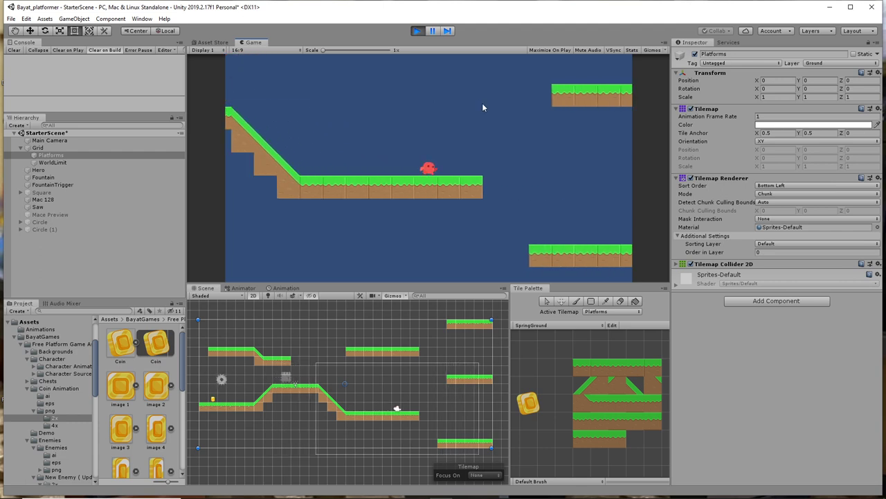
{"action": "key", "text": "space"}
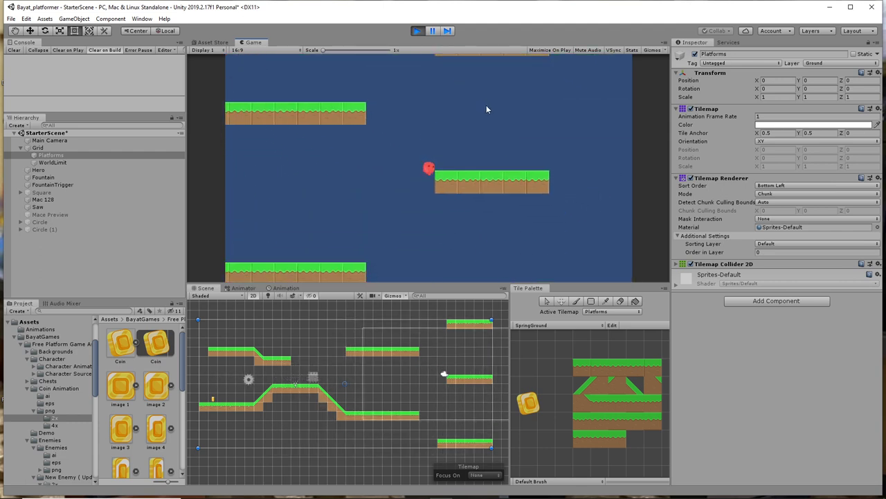
{"action": "key", "text": "Left"}
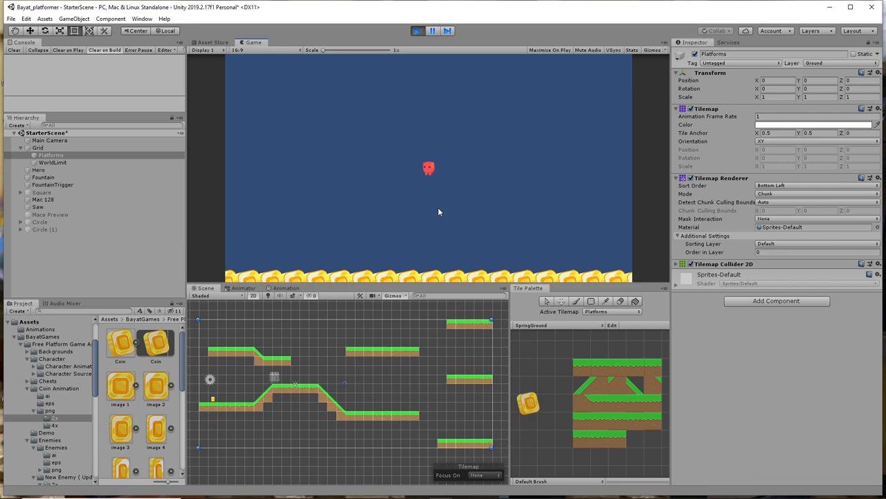
{"action": "left_click", "coordinate": [416, 31]}
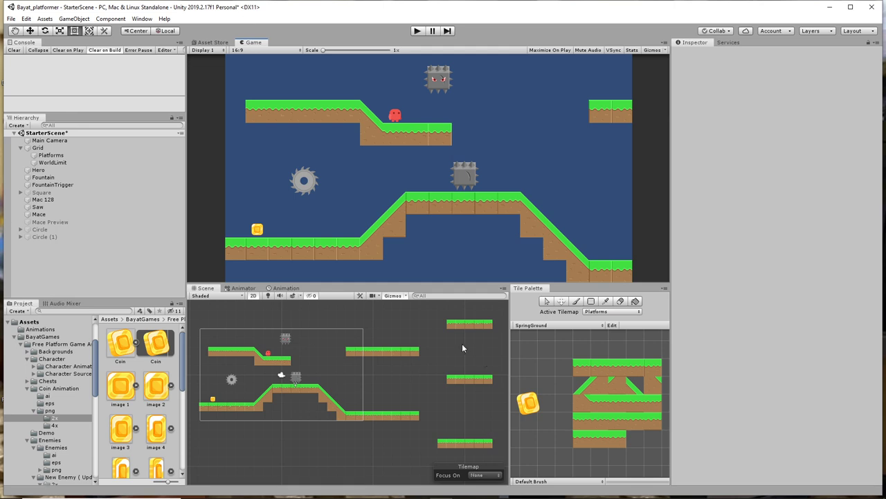
Enlarge the Scene view over the Game view and frame the hero and right-hand platforms
{"action": "middle_click_drag", "start_coordinate": [462, 346], "coordinate": [385, 353]}
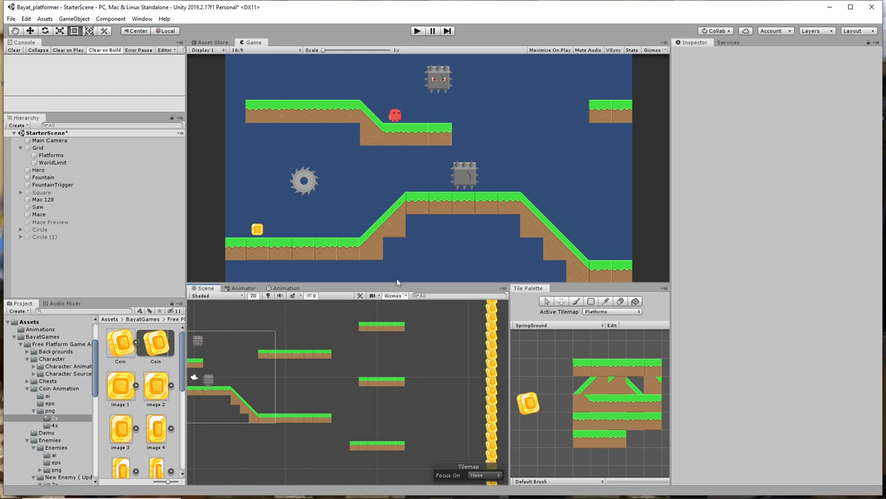
{"action": "left_click_drag", "start_coordinate": [398, 284], "coordinate": [398, 159]}
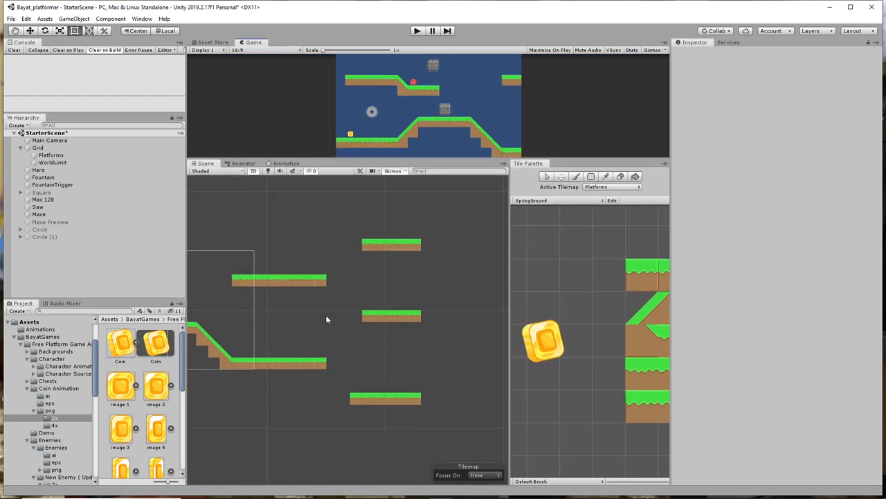
{"action": "middle_click_drag", "start_coordinate": [350, 330], "coordinate": [412, 360]}
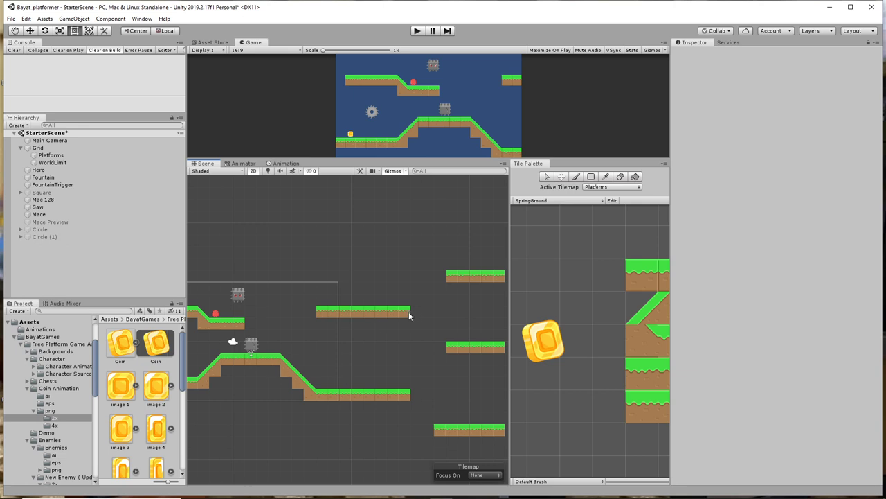
Navigate the Project tree to the Enemies > New Enemy > 2x sprite folder
{"action": "left_click", "coordinate": [40, 389]}
{"action": "left_click", "coordinate": [34, 389]}
{"action": "left_click", "coordinate": [28, 403]}
{"action": "left_click", "coordinate": [28, 410]}
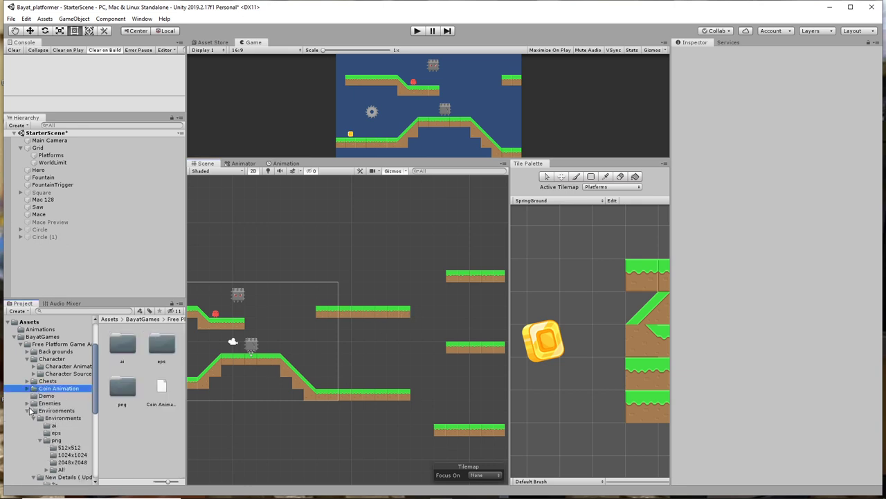
{"action": "left_click", "coordinate": [27, 410]}
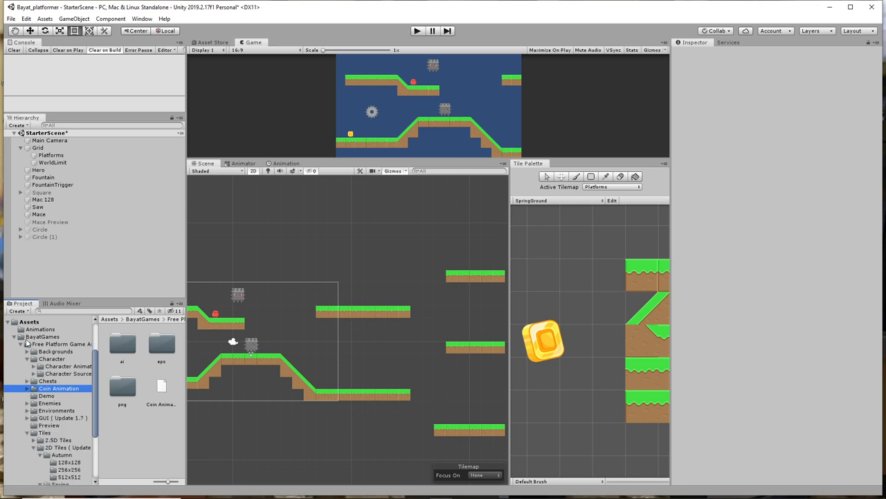
{"action": "left_click", "coordinate": [27, 435]}
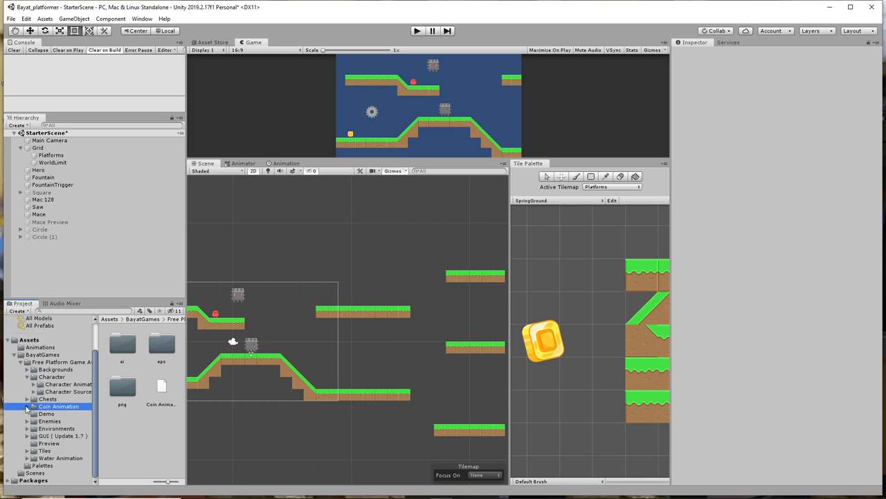
{"action": "left_click", "coordinate": [27, 420]}
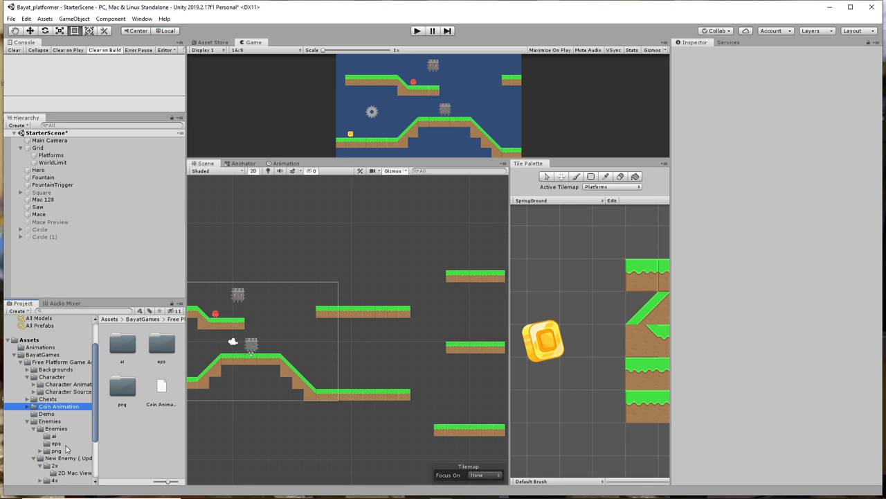
{"action": "scroll", "coordinate": [67, 450], "scroll_direction": "down", "scroll_amount": 3}
{"action": "left_click", "coordinate": [53, 399]}
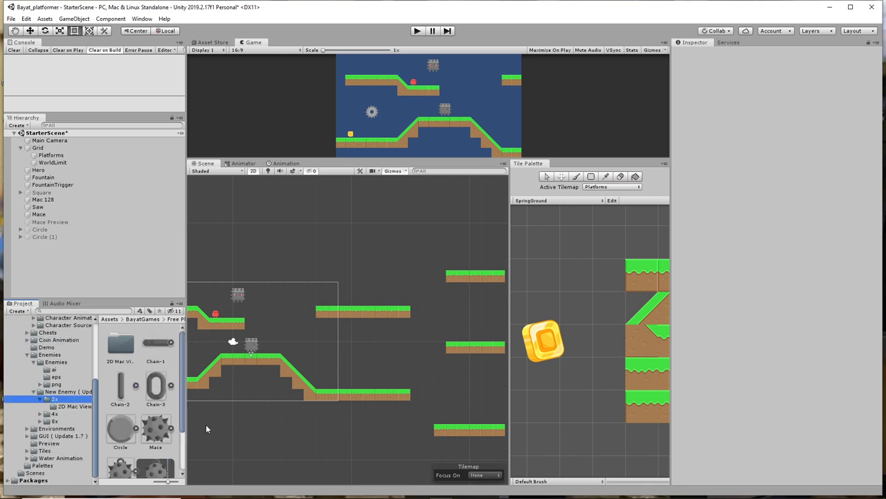
Widen the Project panel and drag the Mace Preview sprite into the scene at X 14.49514, Y 0.444111
{"action": "left_click_drag", "start_coordinate": [188, 432], "coordinate": [233, 424]}
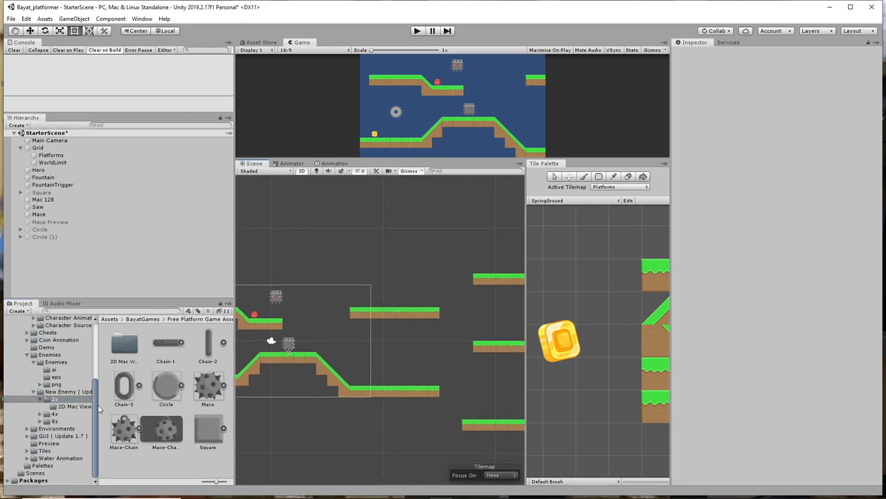
{"action": "left_click", "coordinate": [64, 392]}
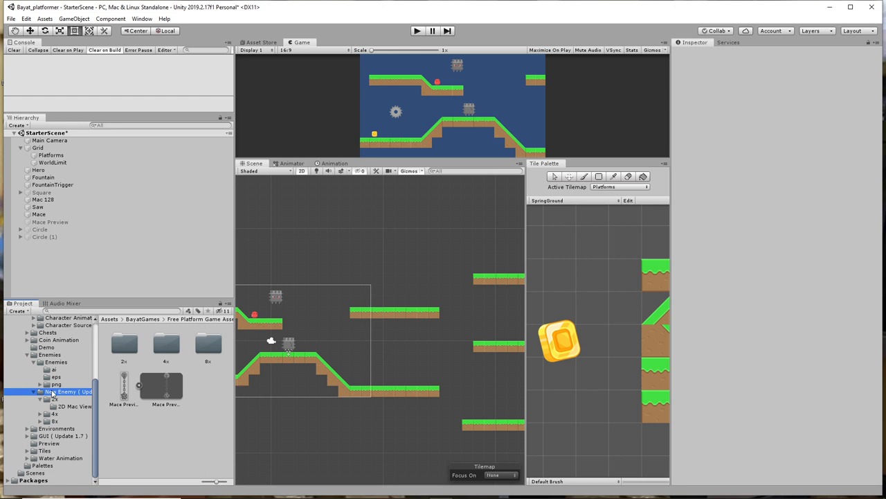
{"action": "left_click", "coordinate": [166, 389]}
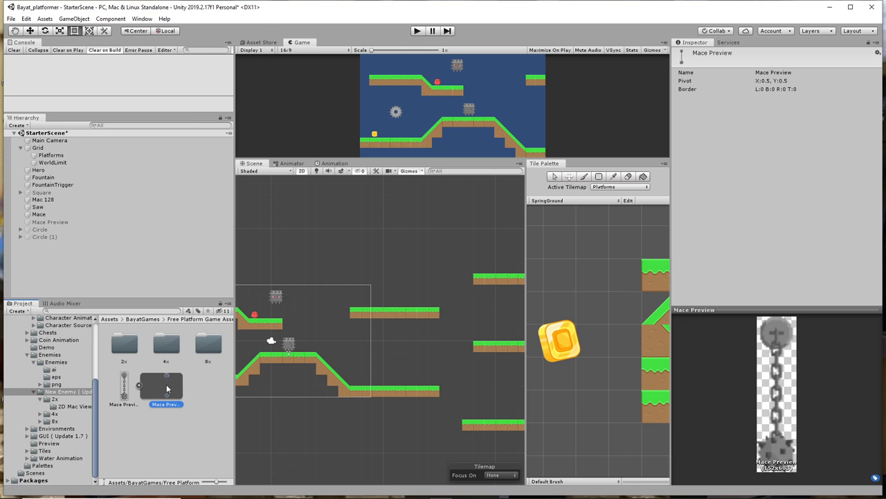
{"action": "left_click_drag", "start_coordinate": [167, 389], "coordinate": [433, 339]}
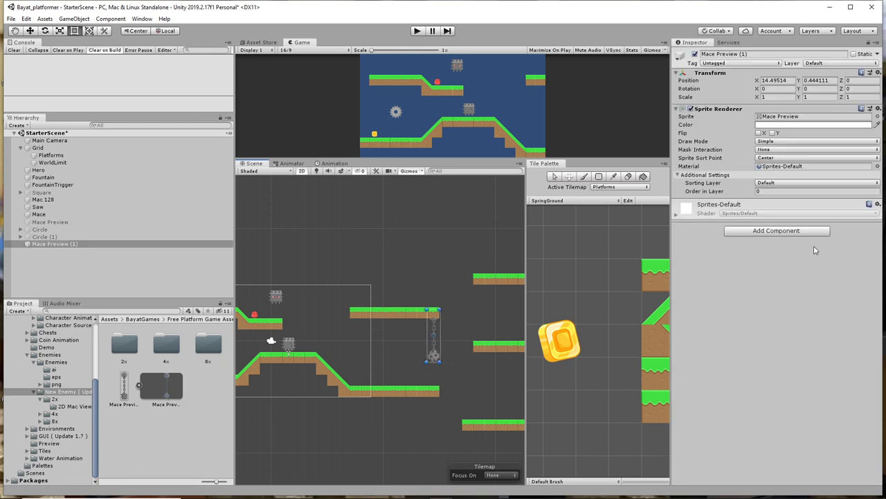
Set Mace Preview (1)'s Order in Layer to 1, run a quick test, then open Add Component
{"action": "left_click", "coordinate": [785, 192]}
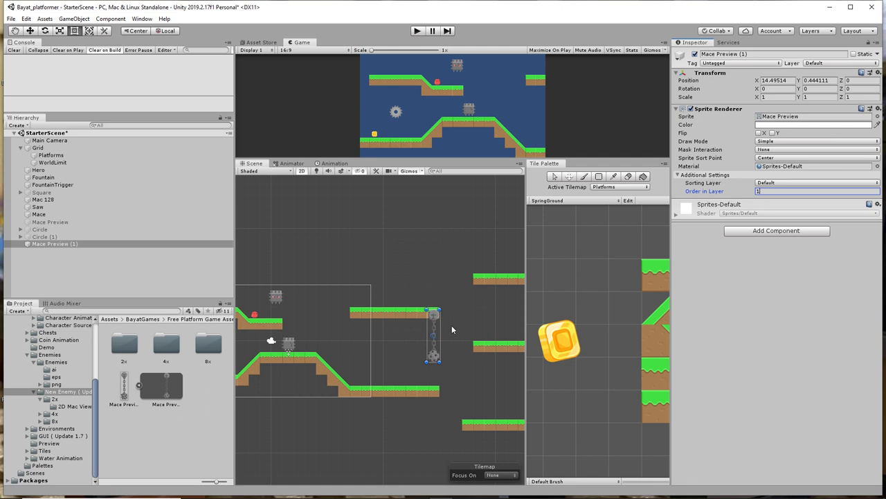
{"action": "scroll", "coordinate": [432, 311], "scroll_direction": "up", "scroll_amount": 5}
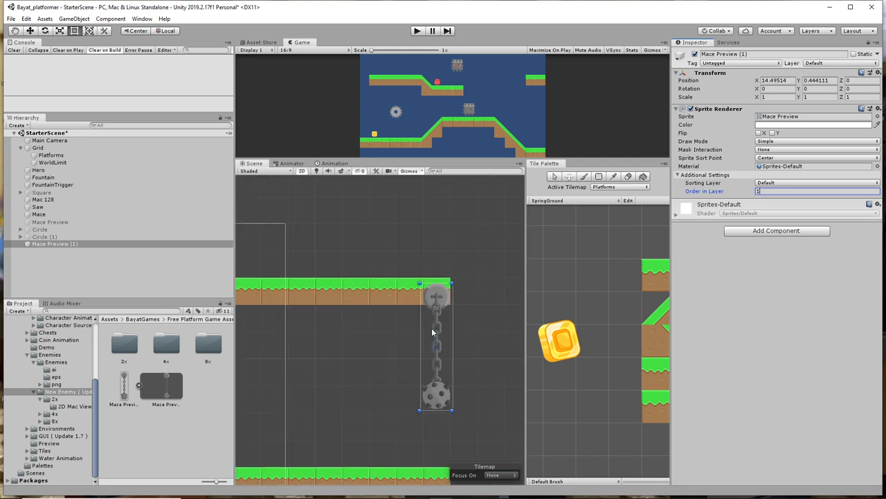
{"action": "left_click", "coordinate": [418, 31]}
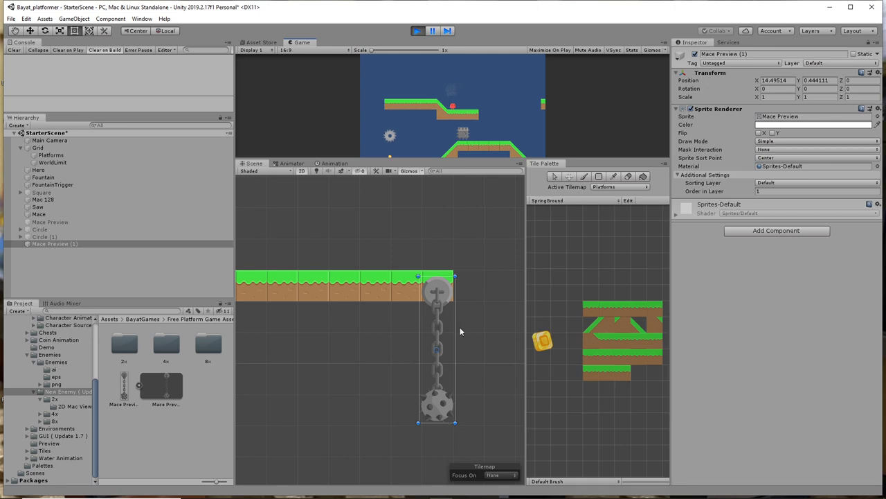
{"action": "left_click", "coordinate": [417, 31]}
{"action": "left_click", "coordinate": [787, 232]}
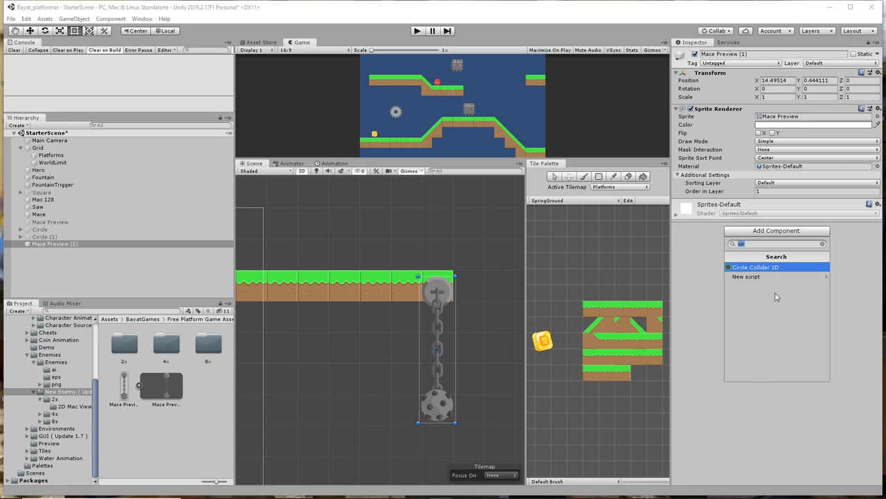
Add a Hinge Joint 2D to the mace and review its Rigidbody 2D settings
{"action": "type", "text": "hin"}
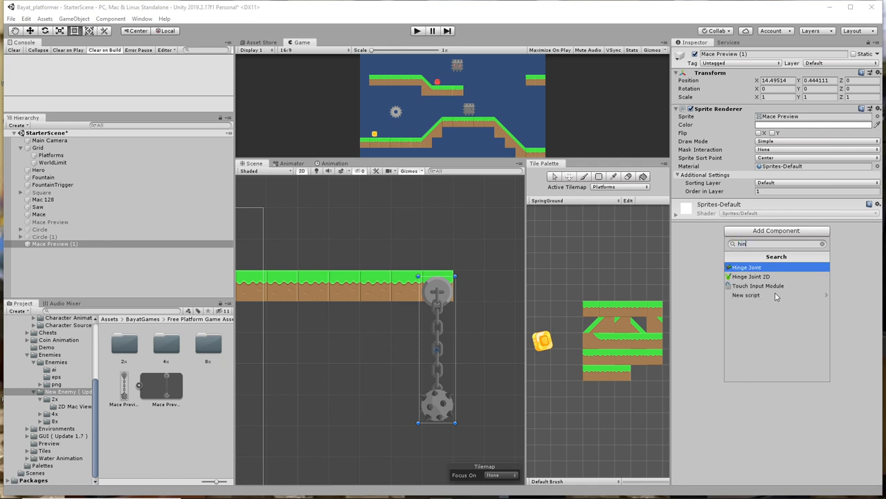
{"action": "key", "text": "Down"}
{"action": "key", "text": "Return"}
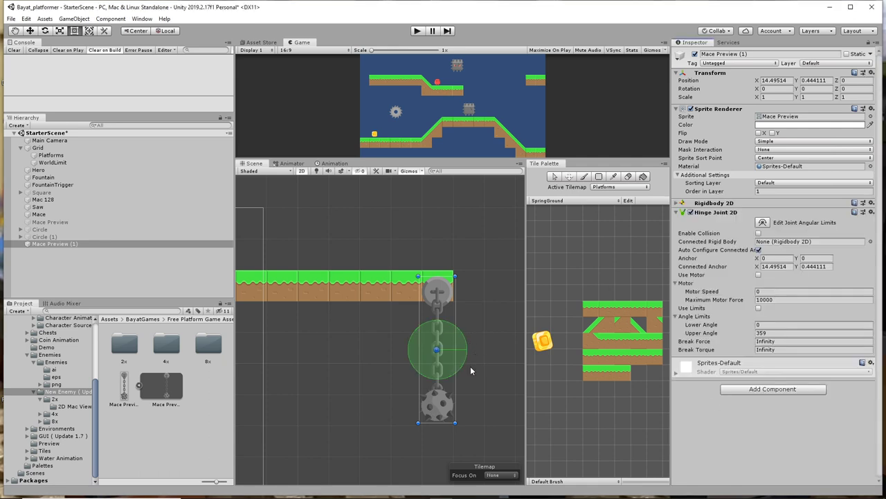
{"action": "left_click", "coordinate": [679, 204]}
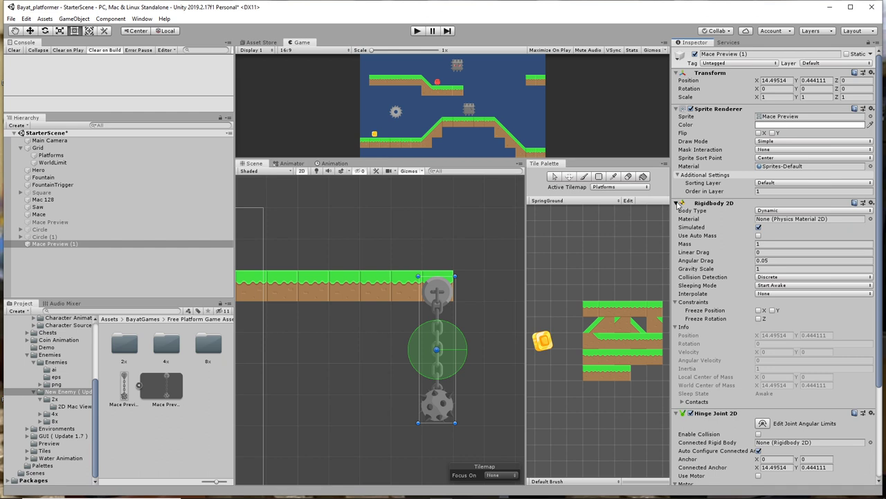
{"action": "left_click", "coordinate": [677, 203]}
Play-test the hinged mace while checking the Hinge Joint 2D settings
{"action": "left_click", "coordinate": [417, 30]}
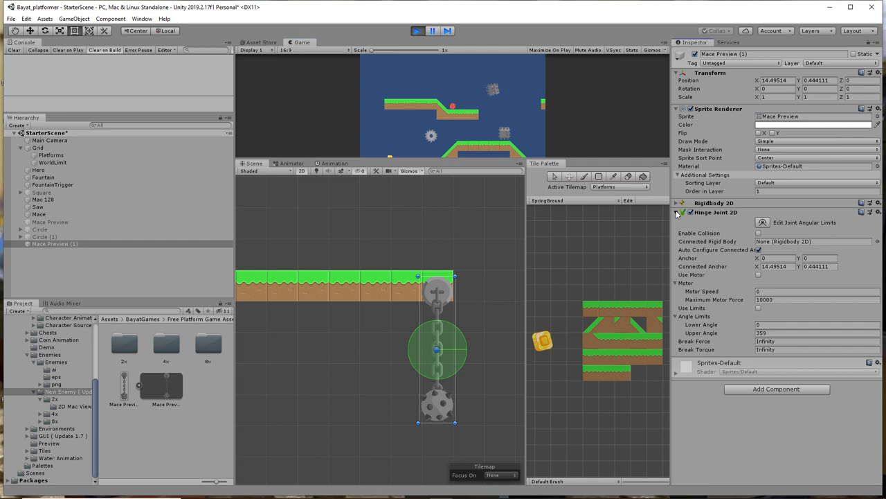
{"action": "left_click", "coordinate": [707, 212]}
{"action": "left_click", "coordinate": [696, 212]}
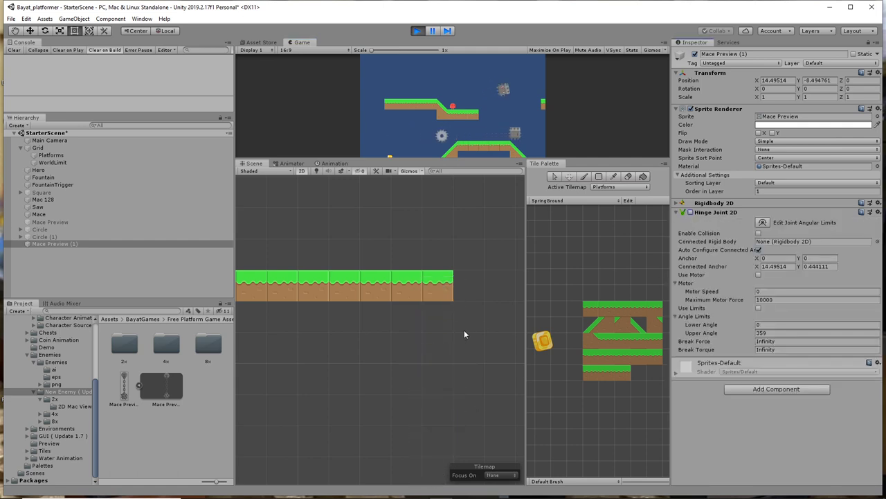
Stop the game and turn off Auto Configure Connected Anchor on the hinge
{"action": "left_click", "coordinate": [418, 32]}
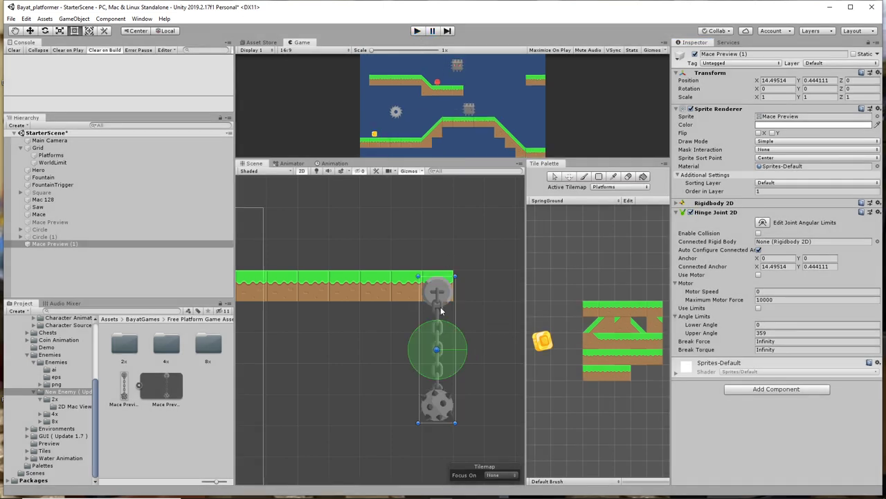
{"action": "middle_click_drag", "start_coordinate": [494, 339], "coordinate": [497, 277]}
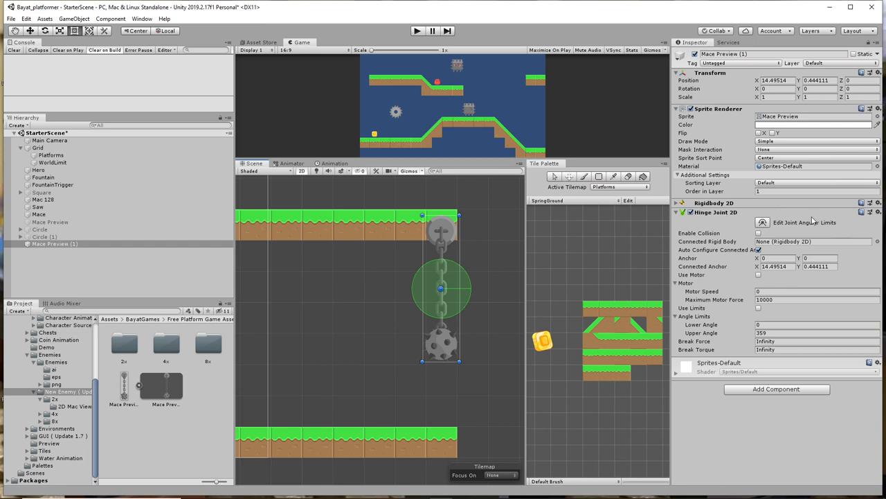
{"action": "left_click", "coordinate": [759, 250]}
Play-test to confirm the mace stays hanging, then reselect Mace Preview (1)
{"action": "left_click", "coordinate": [419, 32]}
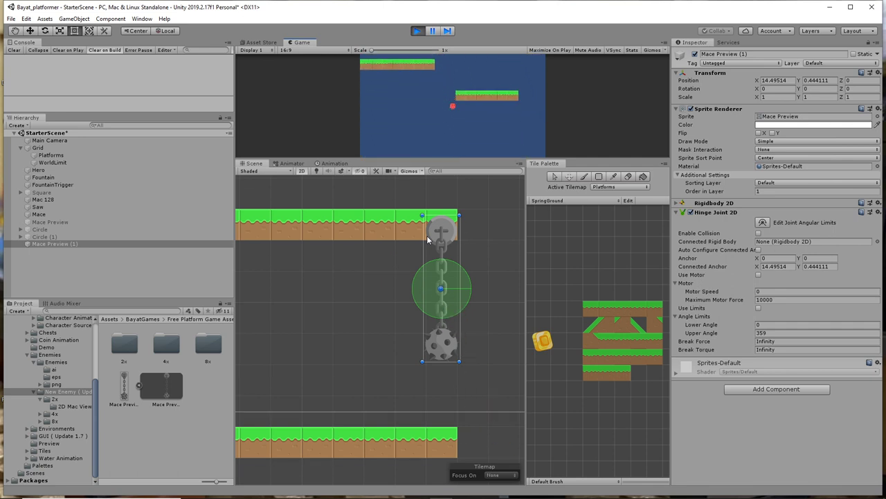
{"action": "left_click", "coordinate": [417, 31]}
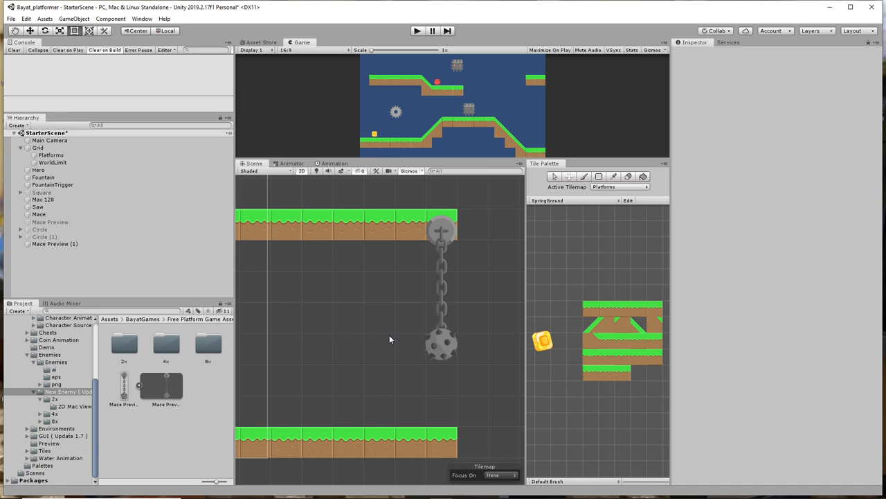
{"action": "left_click", "coordinate": [80, 243]}
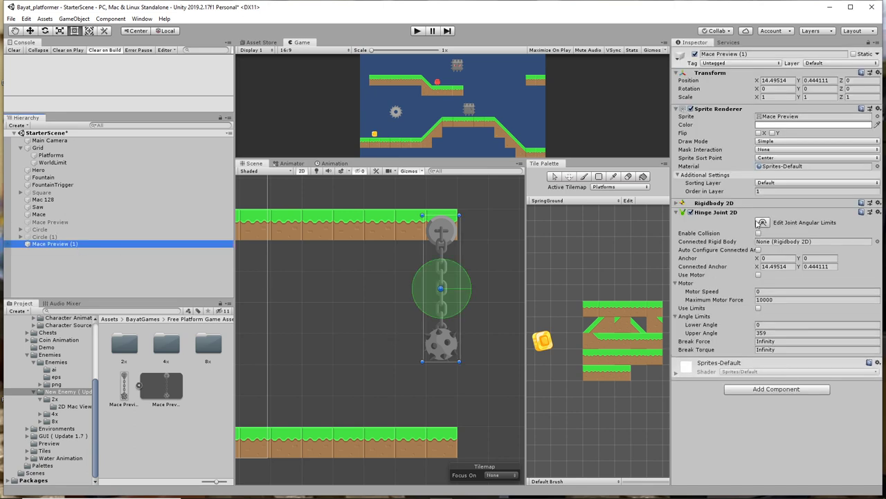
Add a Circle Collider 2D and shrink it onto the spiked ball, radius about 0.52
{"action": "left_click", "coordinate": [783, 390]}
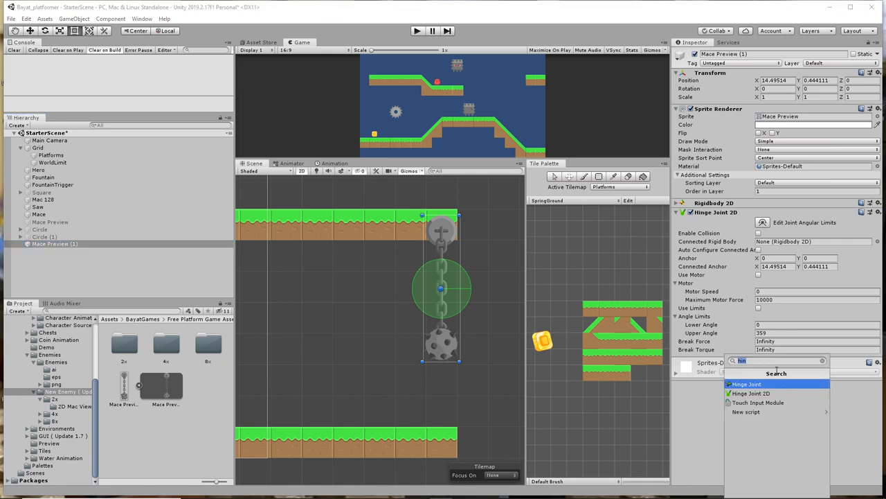
{"action": "type", "text": "ci"}
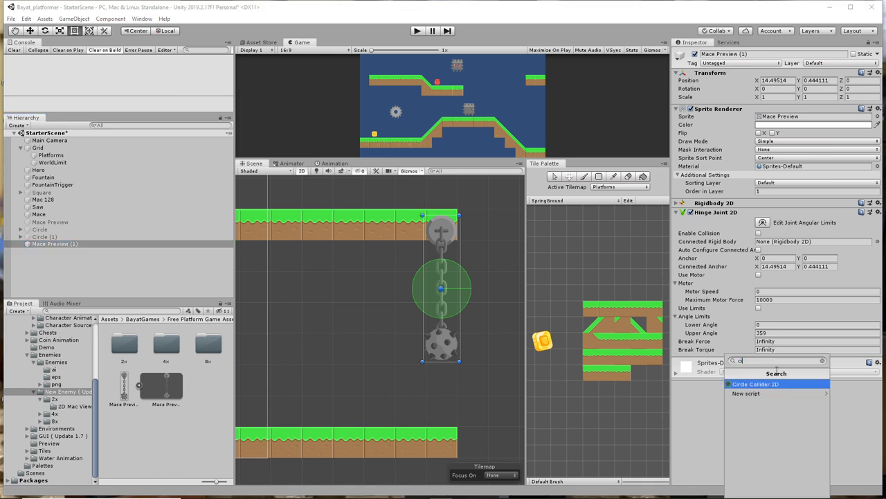
{"action": "key", "text": "Return"}
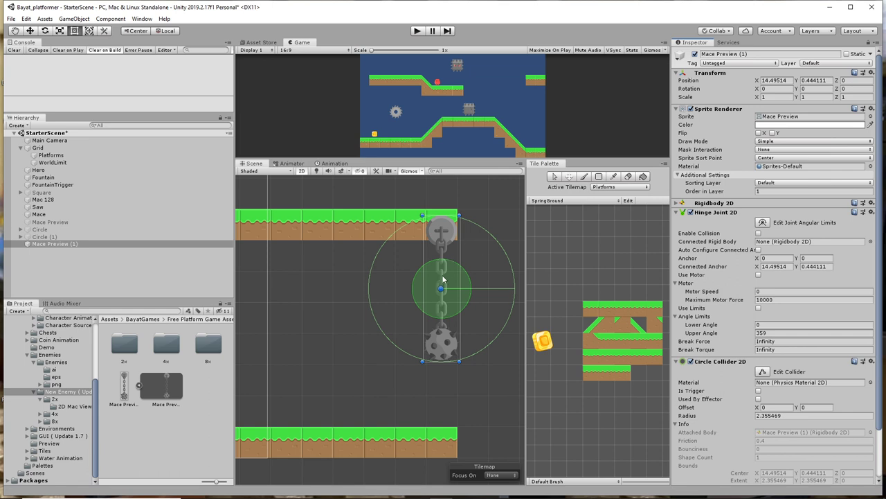
{"action": "left_click", "coordinate": [762, 372]}
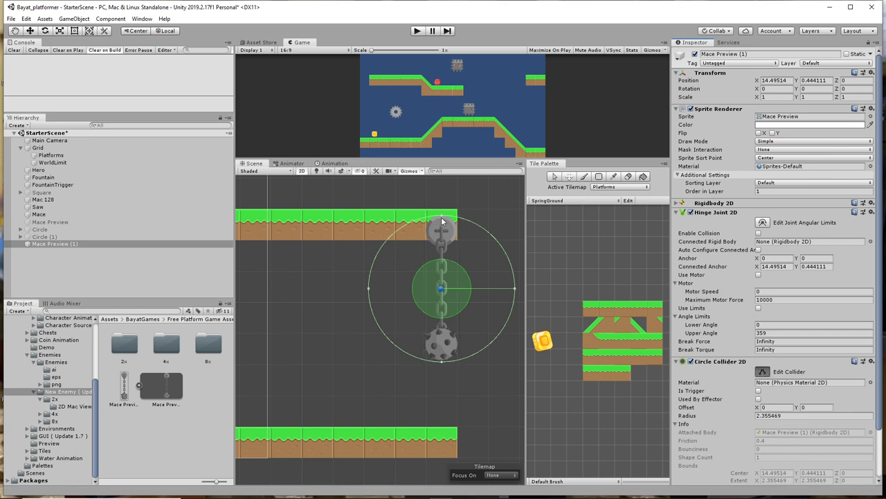
{"action": "left_click_drag", "start_coordinate": [442, 218], "coordinate": [438, 332]}
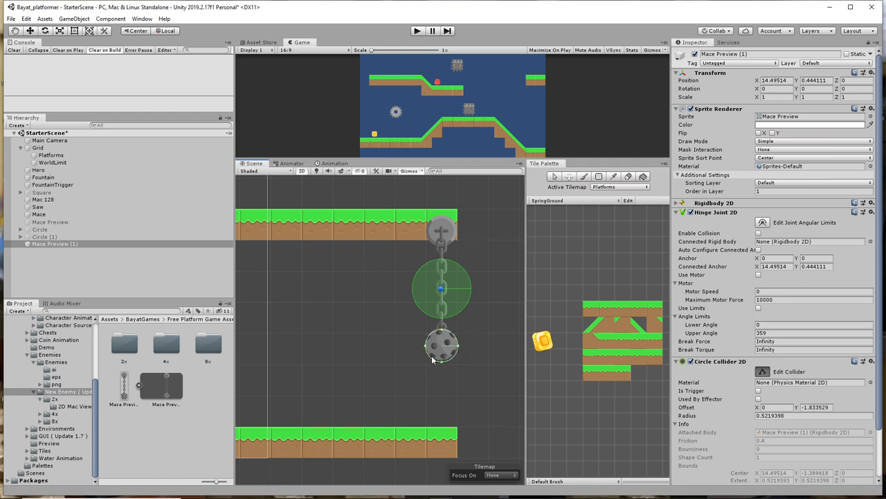
{"action": "left_click", "coordinate": [417, 31]}
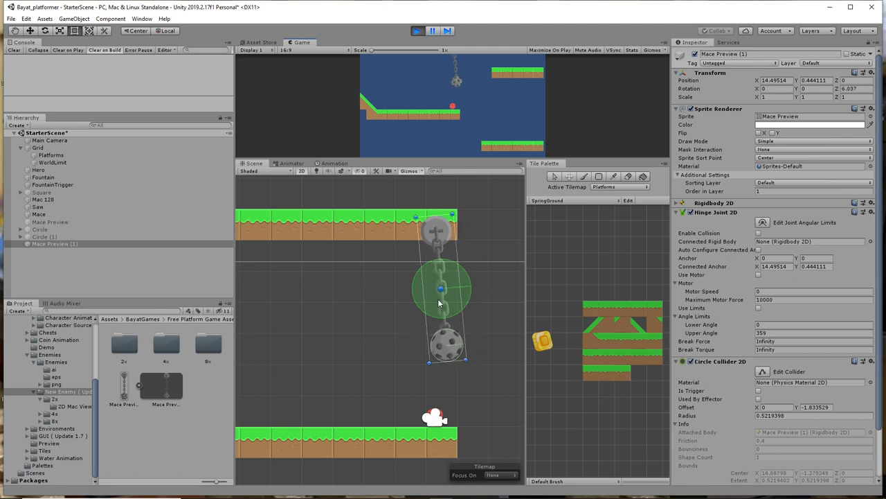
{"action": "left_click", "coordinate": [417, 31]}
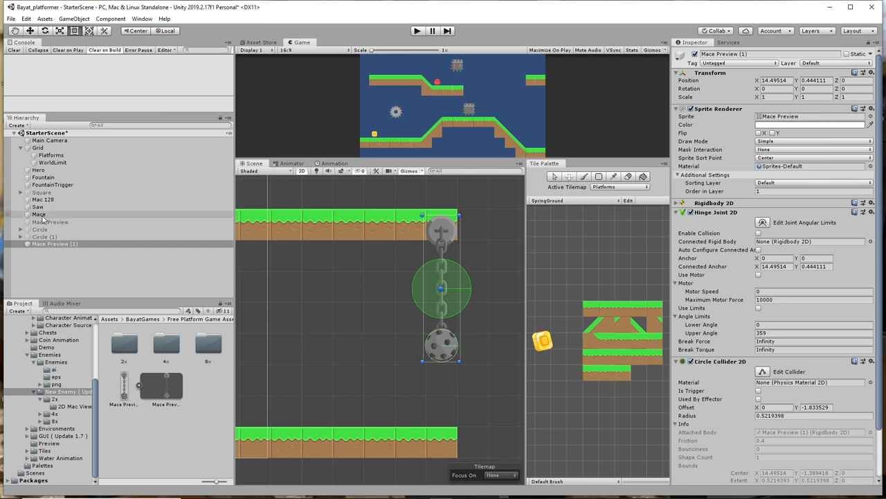
Move the Mace Preview (1) hinge anchor up to the mace's top pivot using the joint limits editor
{"action": "left_click", "coordinate": [45, 245]}
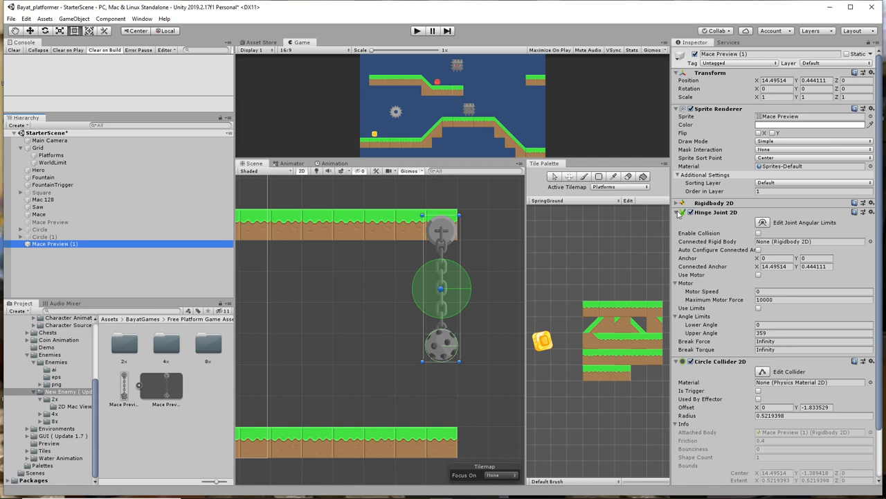
{"action": "left_click", "coordinate": [676, 361]}
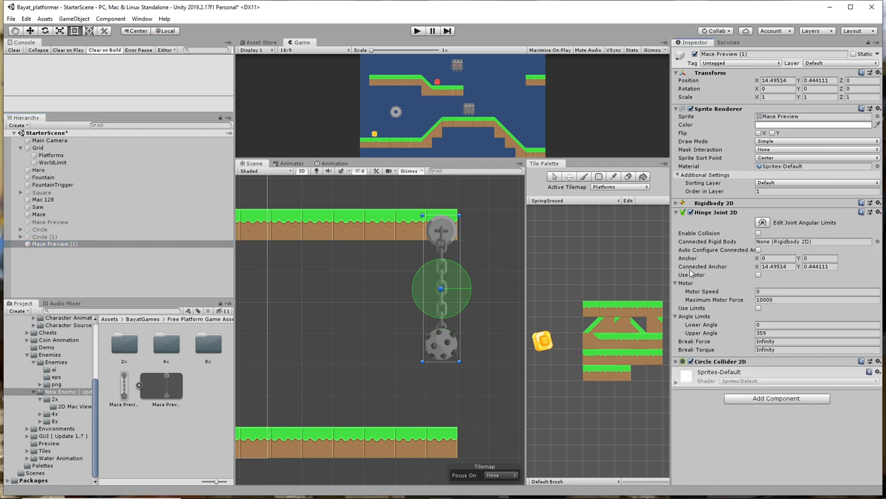
{"action": "left_click", "coordinate": [763, 223]}
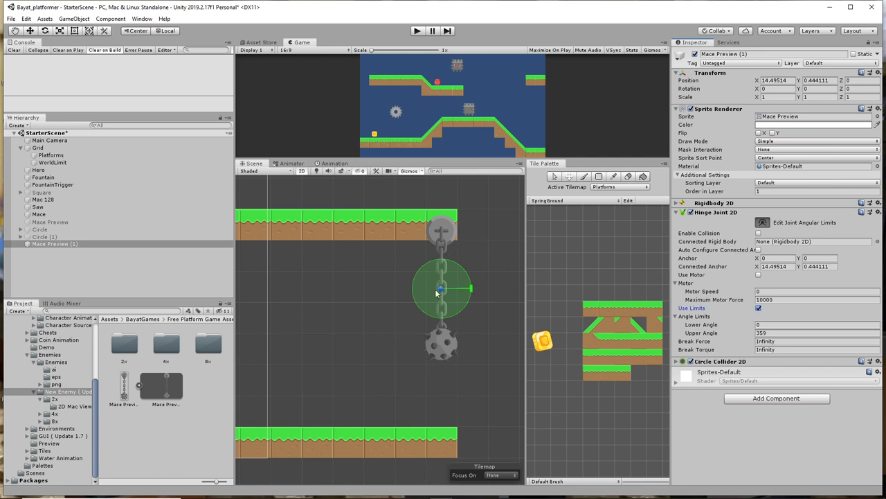
{"action": "left_click_drag", "start_coordinate": [441, 291], "coordinate": [442, 234]}
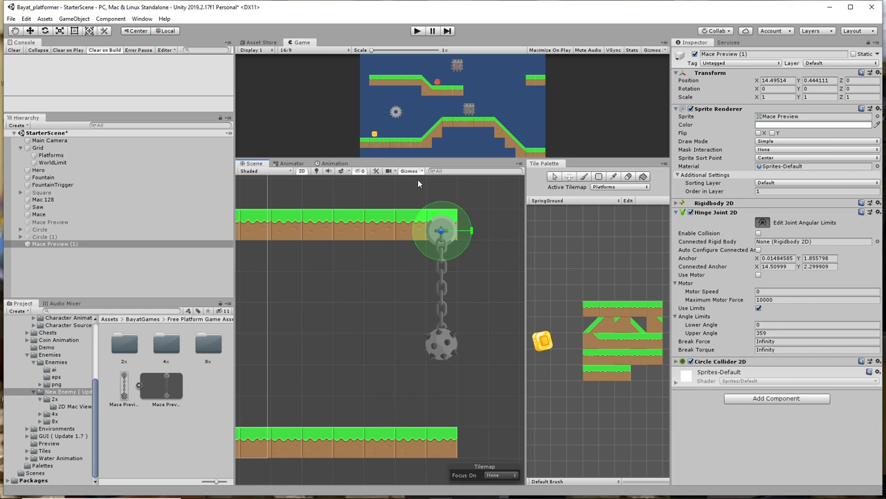
Play-test the level, running and jumping the hero toward the mace, then stop
{"action": "left_click", "coordinate": [416, 30]}
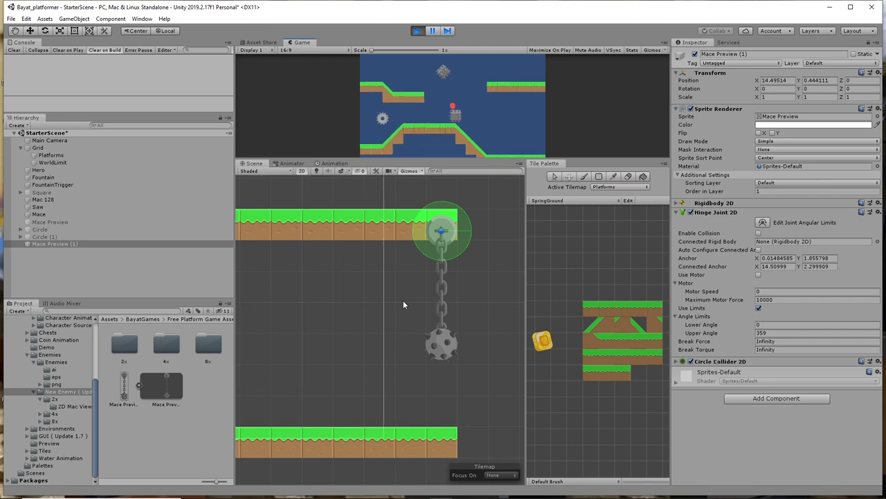
{"action": "key", "text": "Right"}
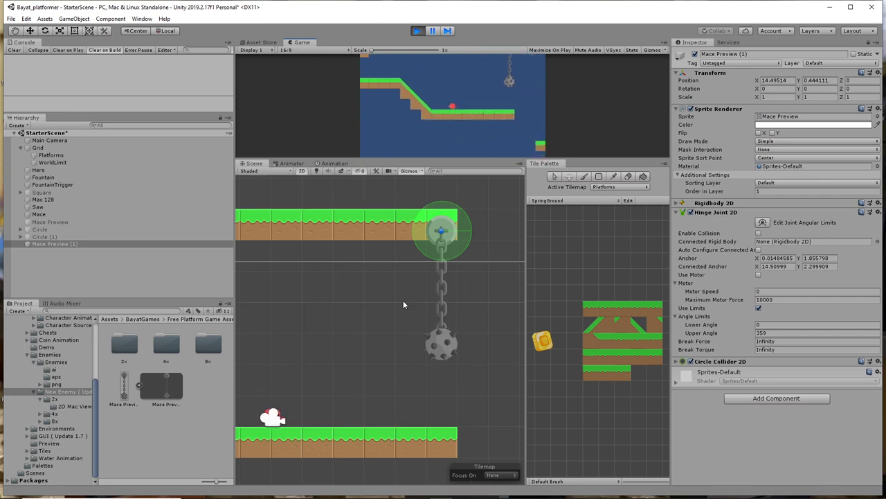
{"action": "key", "text": "space"}
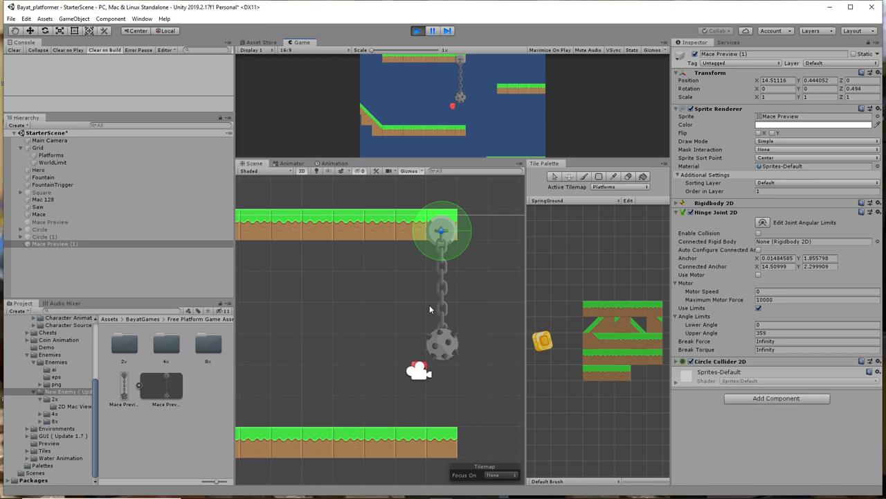
{"action": "key", "text": "Left"}
{"action": "key", "text": "space"}
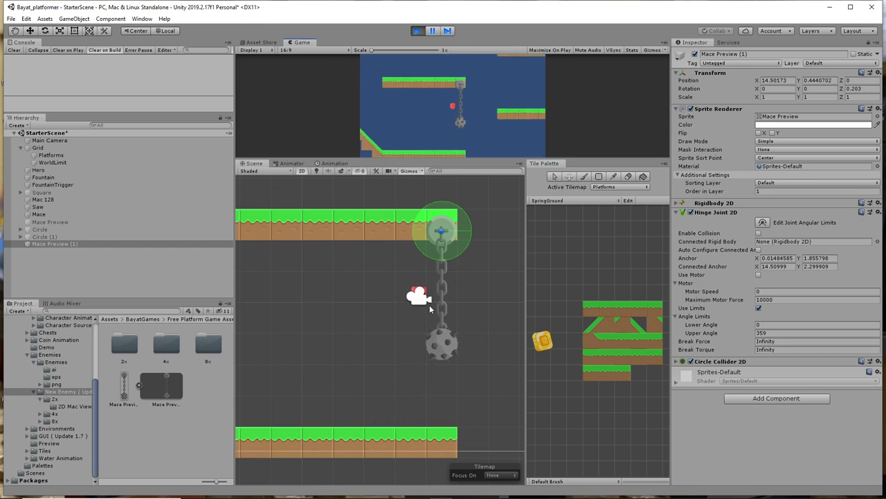
{"action": "key", "text": "Left"}
{"action": "key", "text": "Right"}
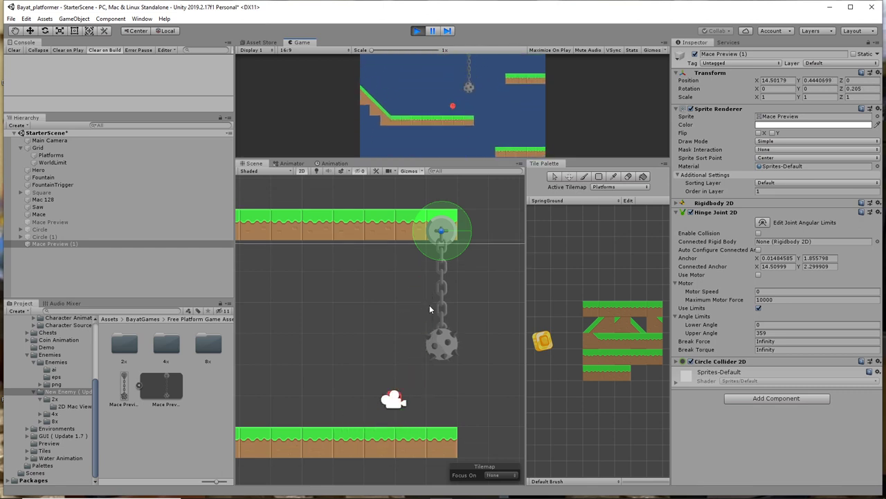
{"action": "key", "text": "space"}
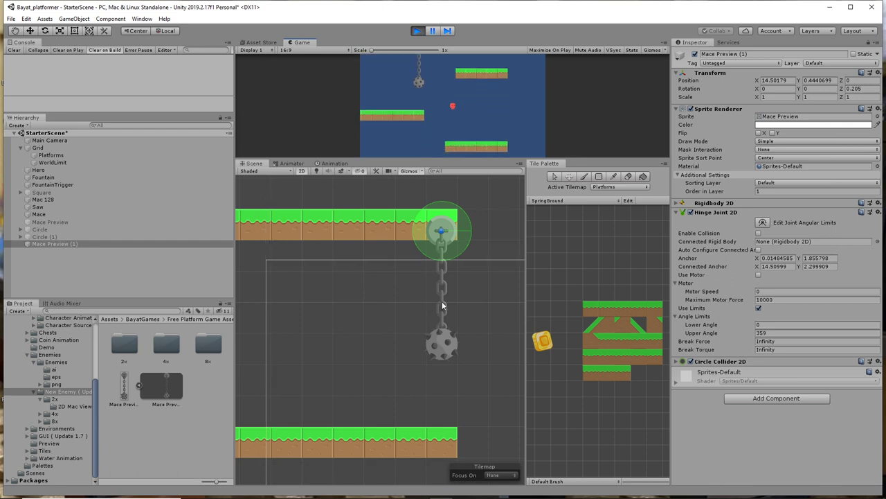
{"action": "left_click", "coordinate": [418, 30]}
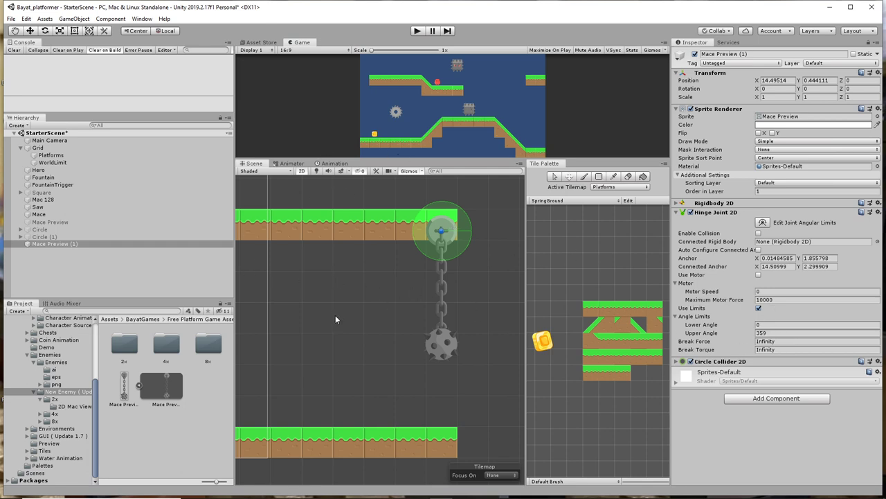
Move the Hero to start just below the chained mace at X 11.8, Y -1.86
{"action": "scroll", "coordinate": [336, 313], "scroll_direction": "down", "scroll_amount": 5}
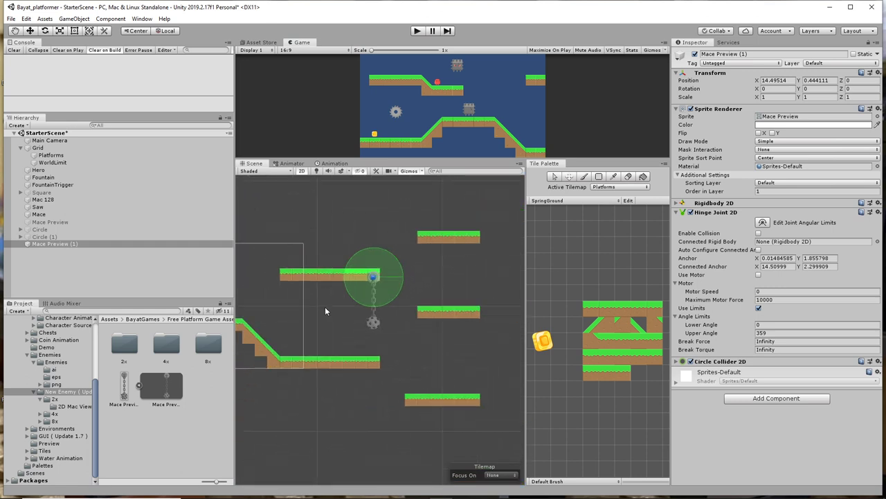
{"action": "middle_click_drag", "start_coordinate": [325, 311], "coordinate": [404, 316]}
{"action": "left_click", "coordinate": [294, 291]}
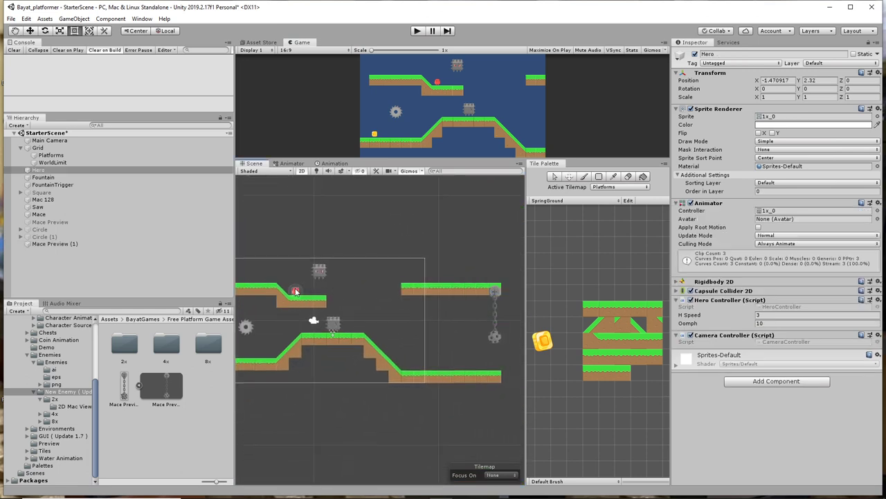
{"action": "left_click", "coordinate": [39, 170]}
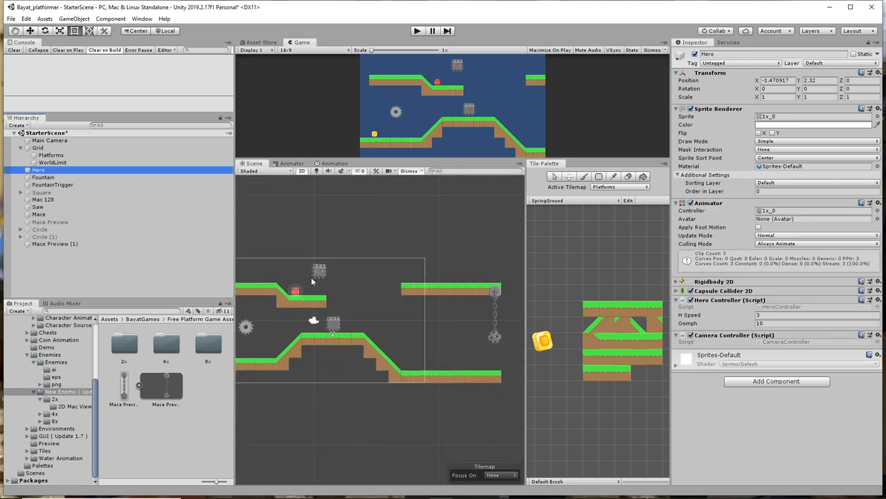
{"action": "key", "text": "w"}
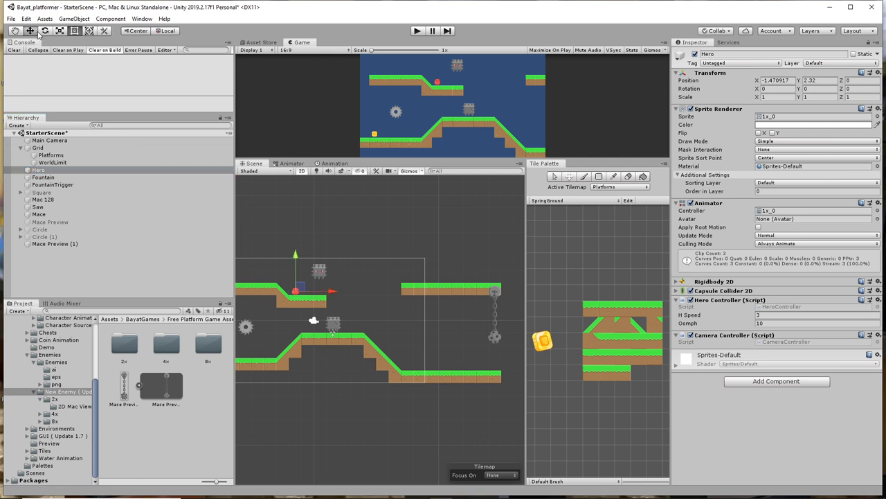
{"action": "left_click_drag", "start_coordinate": [329, 294], "coordinate": [424, 305]}
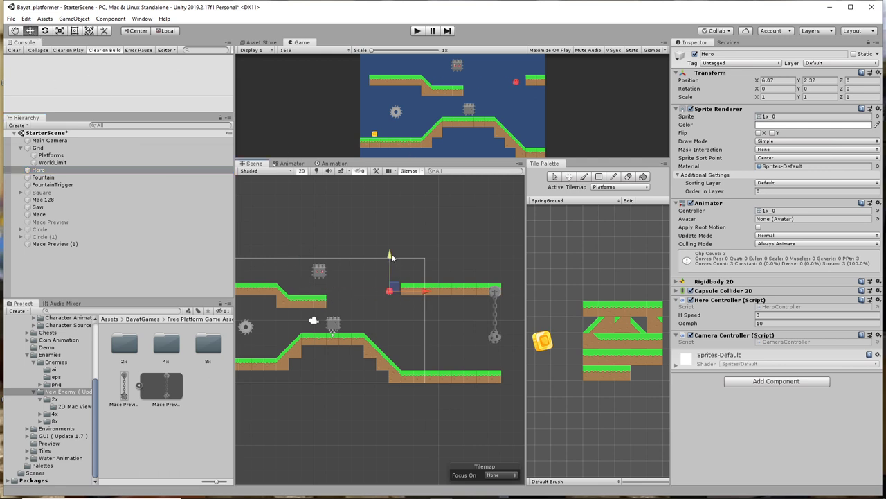
{"action": "left_click_drag", "start_coordinate": [391, 257], "coordinate": [401, 309]}
{"action": "left_click_drag", "start_coordinate": [430, 344], "coordinate": [501, 344]}
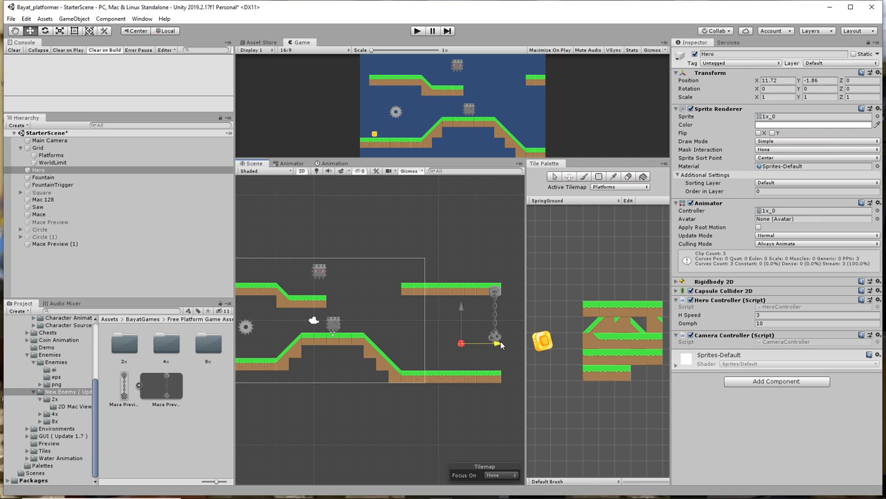
Play-test from the new start in an enlarged Game view, jumping around the mace, then stop
{"action": "left_click", "coordinate": [417, 31]}
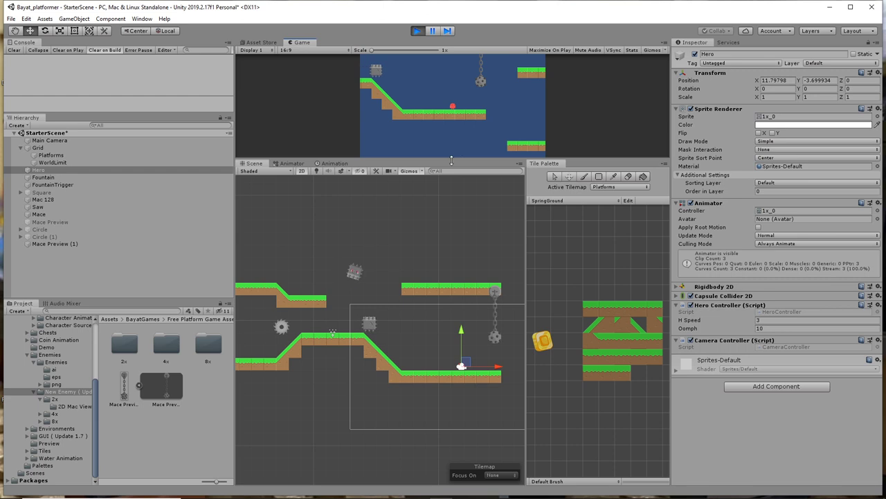
{"action": "left_click_drag", "start_coordinate": [443, 160], "coordinate": [441, 259]}
{"action": "key", "text": "d"}
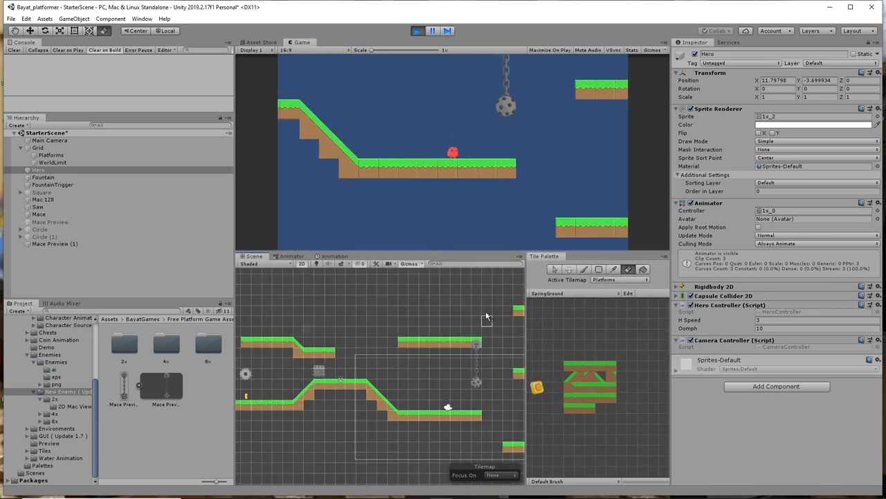
{"action": "key", "text": "Right"}
{"action": "key", "text": "space"}
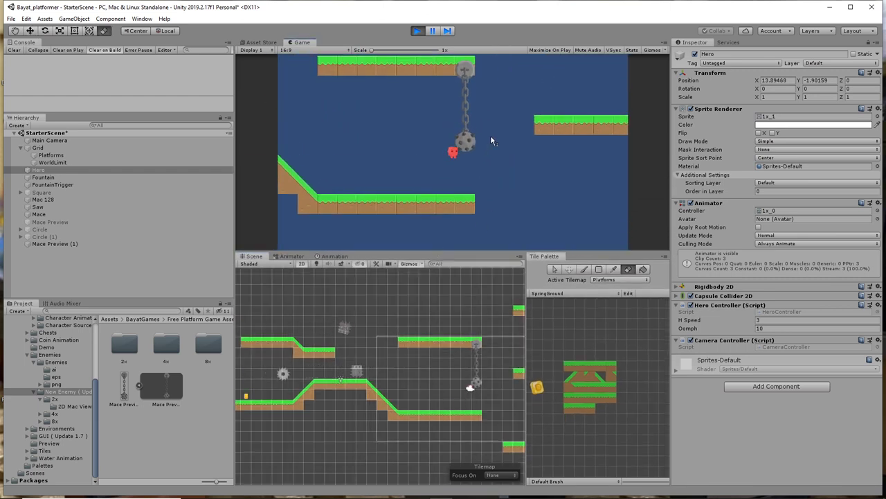
{"action": "key", "text": "Right"}
{"action": "key", "text": "space"}
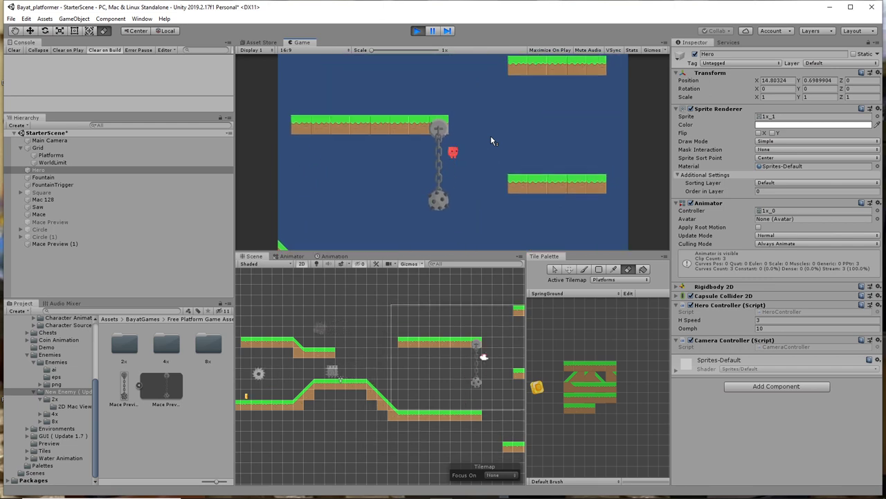
{"action": "key", "text": "Left"}
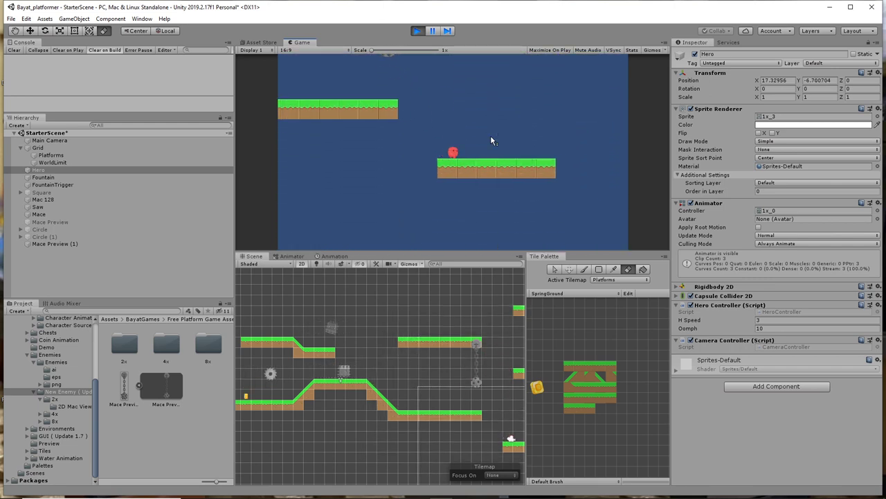
{"action": "key", "text": "Left"}
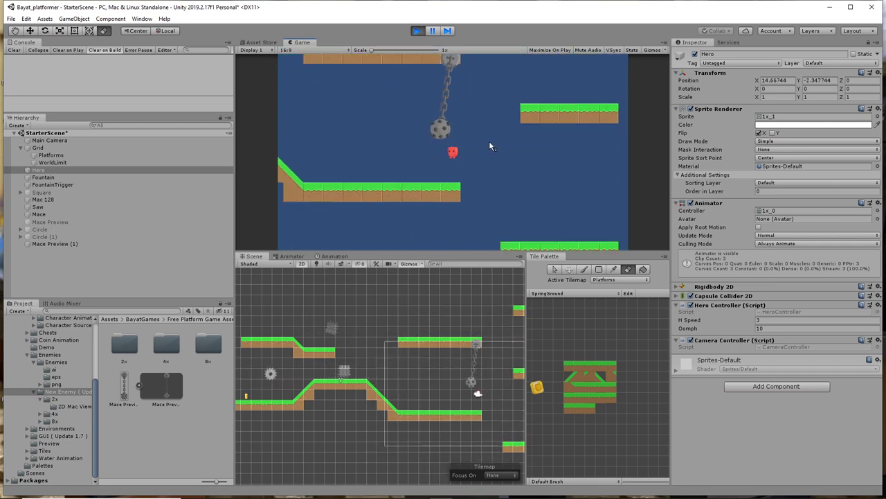
{"action": "key", "text": "Right"}
{"action": "key", "text": "space"}
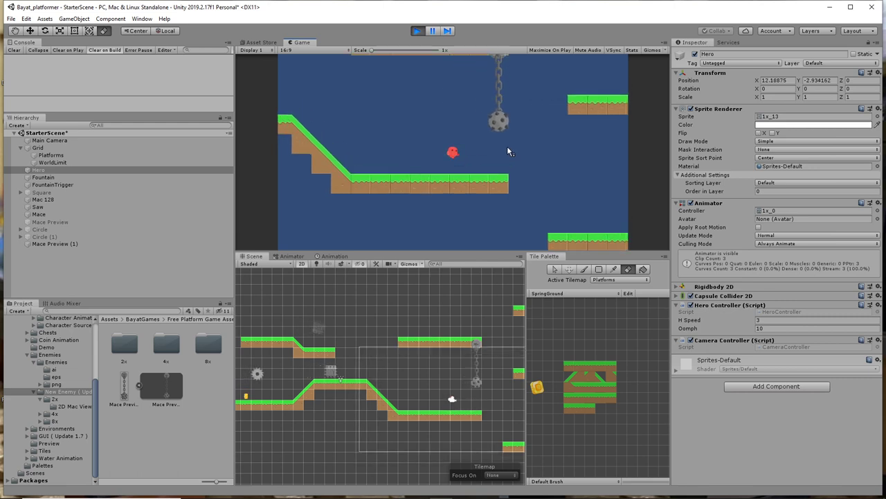
{"action": "key", "text": "Right"}
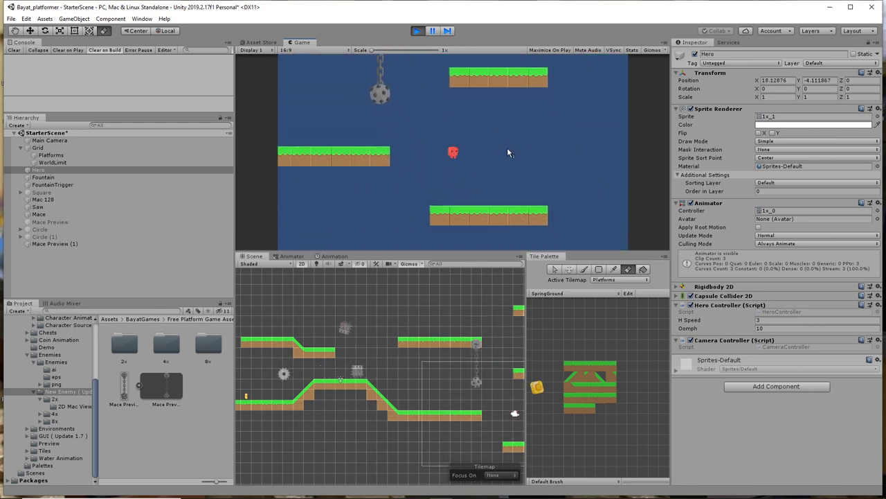
{"action": "key", "text": "Left"}
{"action": "key", "text": "space"}
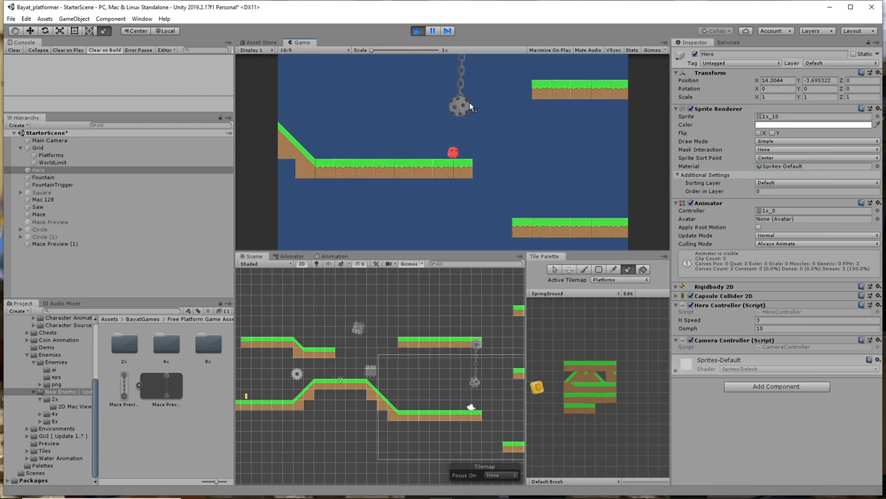
{"action": "left_click", "coordinate": [417, 31]}
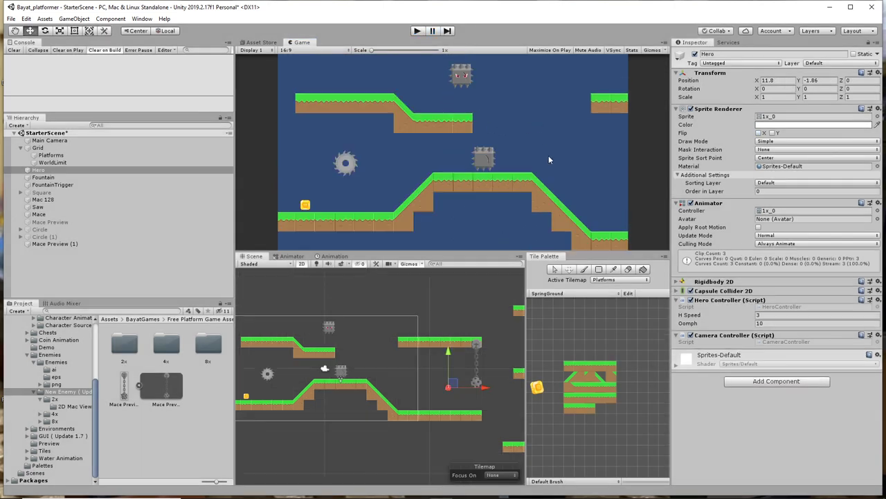
Enable Use Motor on the Mace Preview (1) hinge and set Motor Speed to 10
{"action": "scroll", "coordinate": [462, 365], "scroll_direction": "up", "scroll_amount": 3}
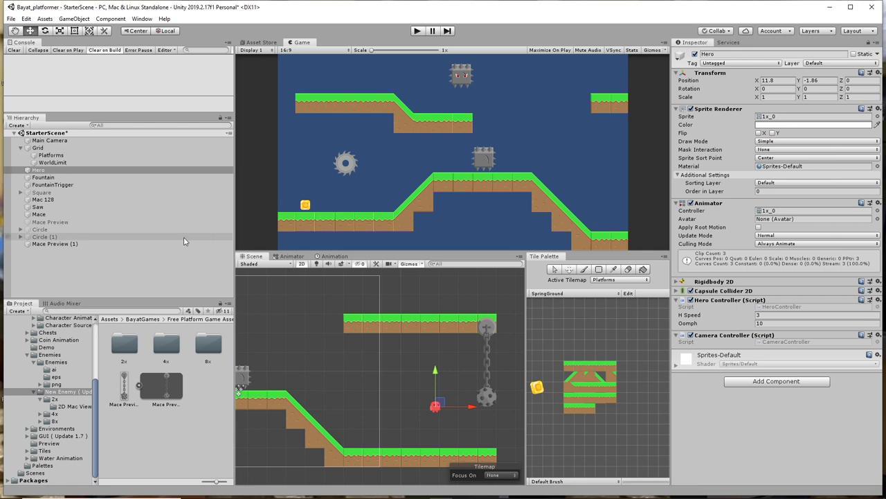
{"action": "left_click", "coordinate": [88, 244]}
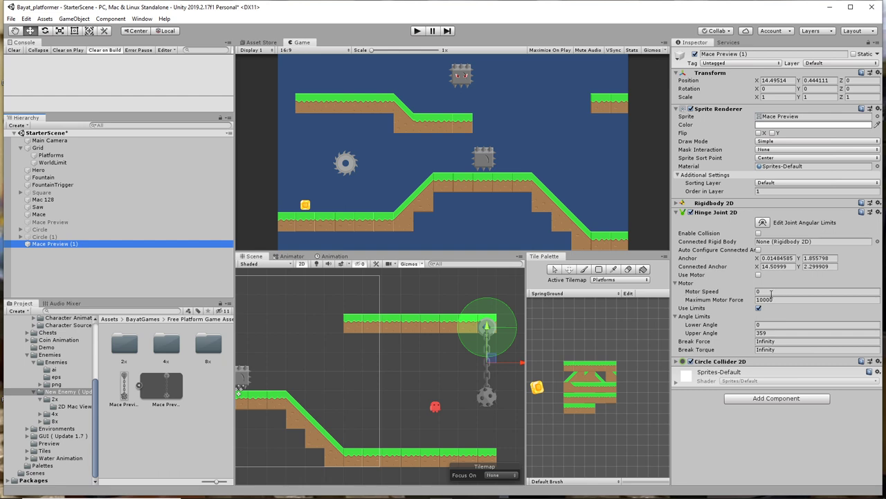
{"action": "left_click", "coordinate": [759, 275]}
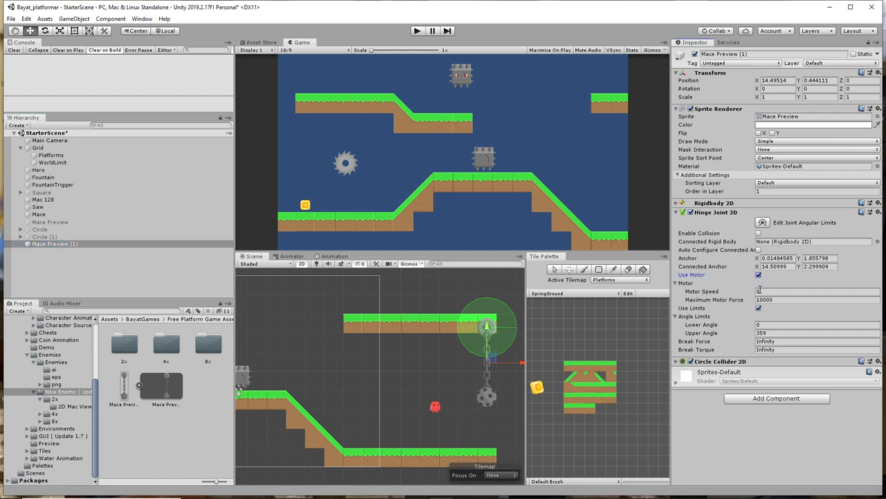
{"action": "left_click", "coordinate": [780, 293]}
Run the game and toggle the hinge motor and angle limits, leaving limits off
{"action": "left_click", "coordinate": [417, 31]}
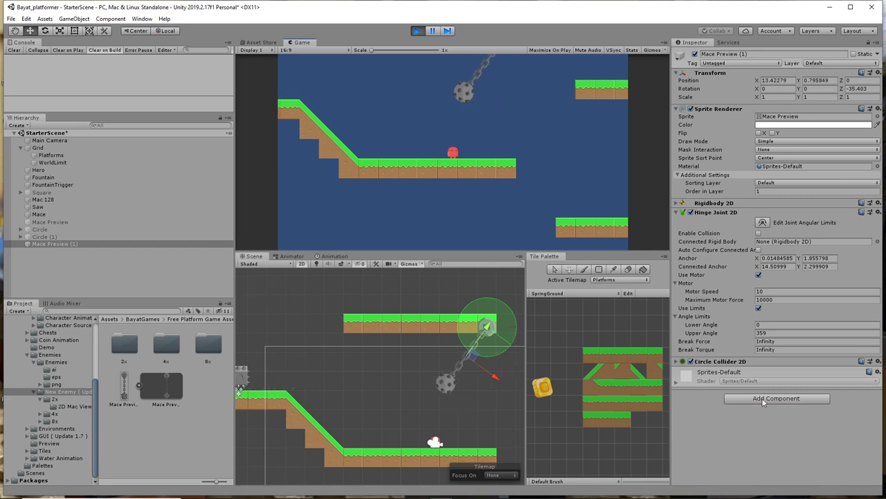
{"action": "left_click", "coordinate": [758, 275]}
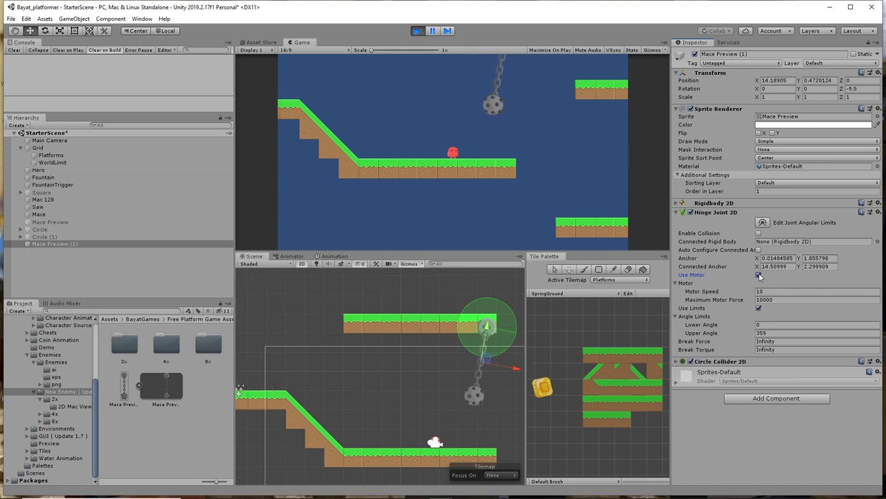
{"action": "left_click", "coordinate": [759, 307]}
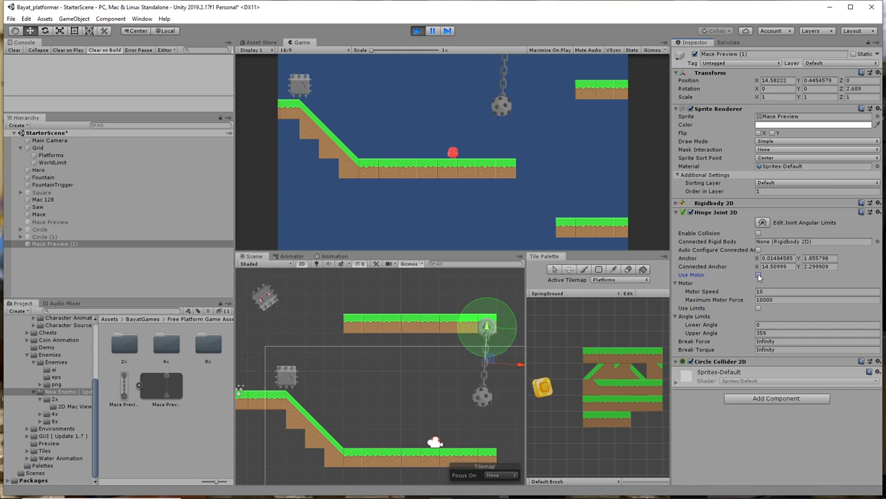
{"action": "left_click", "coordinate": [758, 275]}
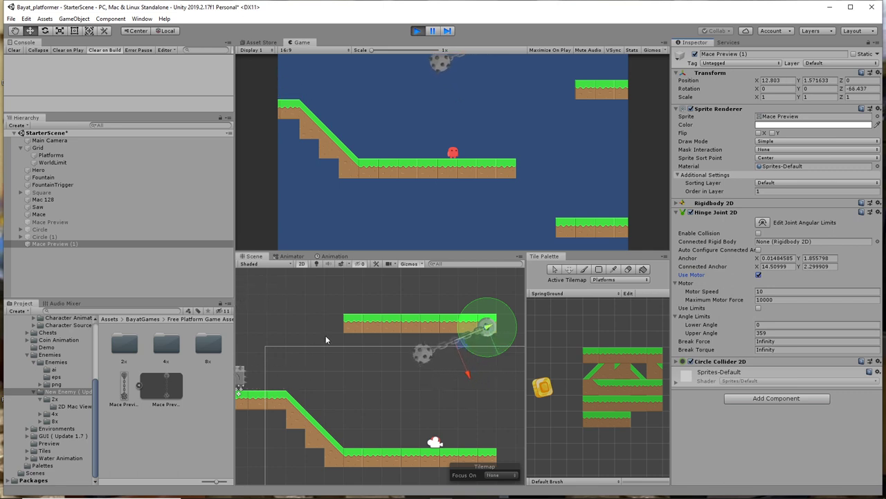
{"action": "left_click", "coordinate": [758, 275]}
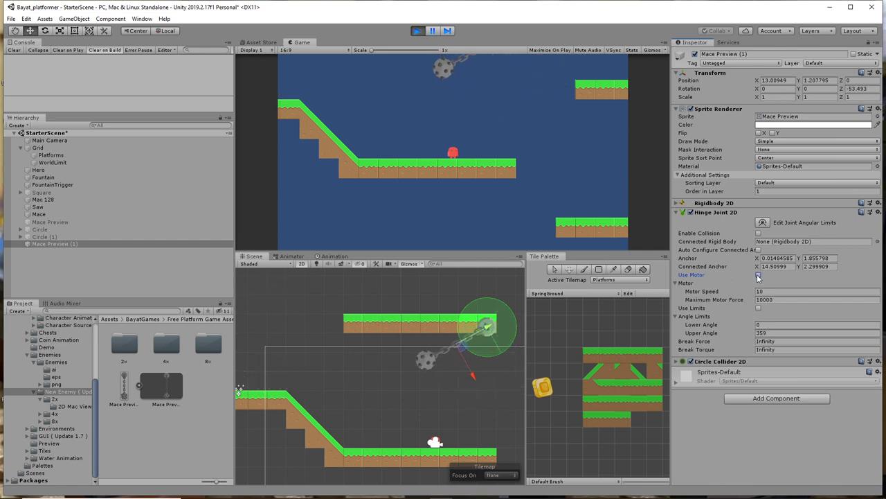
{"action": "left_click", "coordinate": [759, 275]}
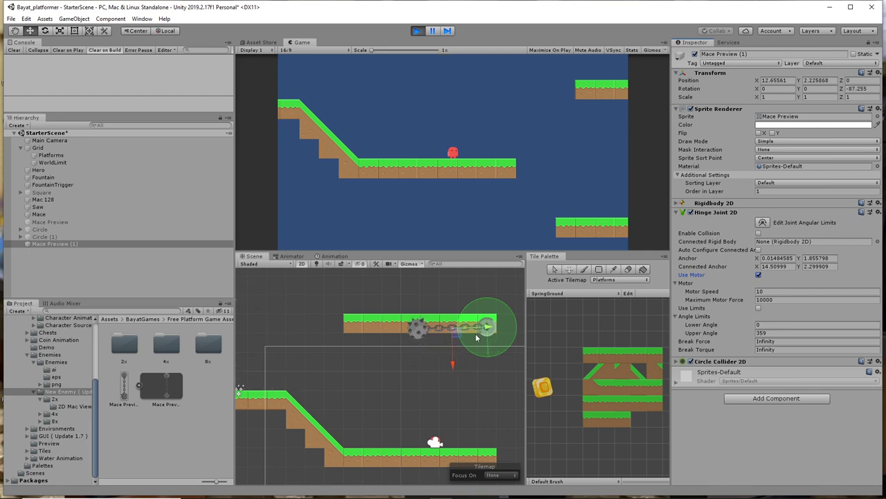
{"action": "left_click", "coordinate": [758, 275]}
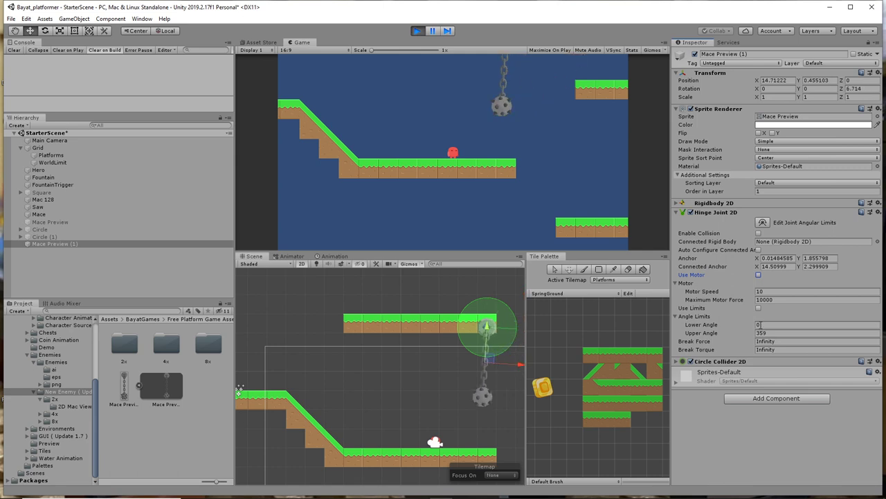
Re-enable the hinge angle limits, then briefly spin the mace with the motor and switch it off
{"action": "left_click", "coordinate": [758, 307]}
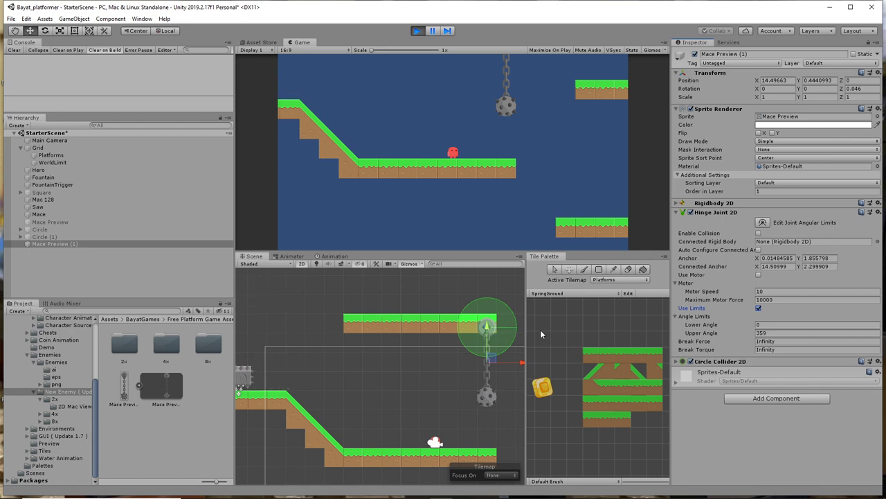
{"action": "left_click", "coordinate": [759, 274]}
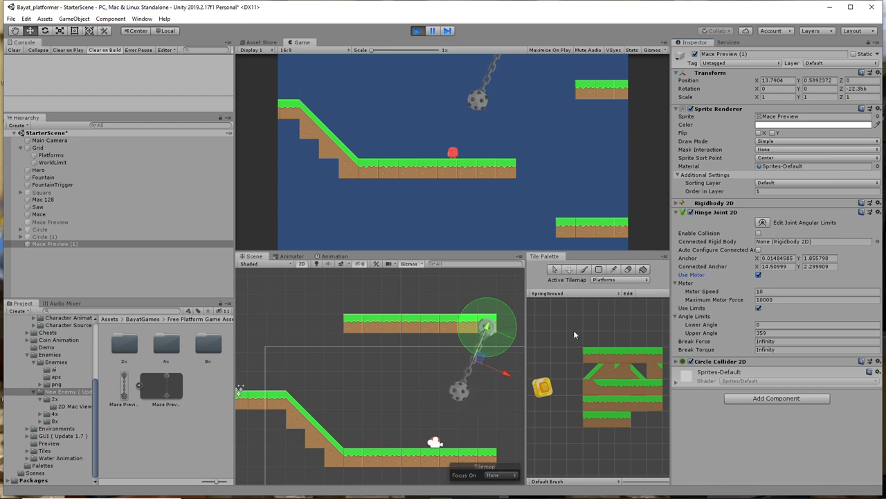
{"action": "left_click", "coordinate": [758, 275]}
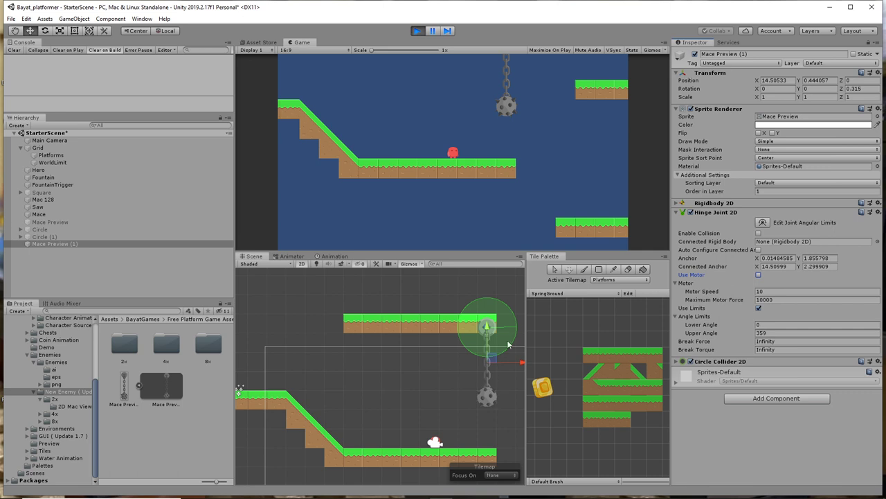
Stop the game and set the hinge Lower Angle to -30 and Upper Angle to 30
{"action": "left_click", "coordinate": [417, 33]}
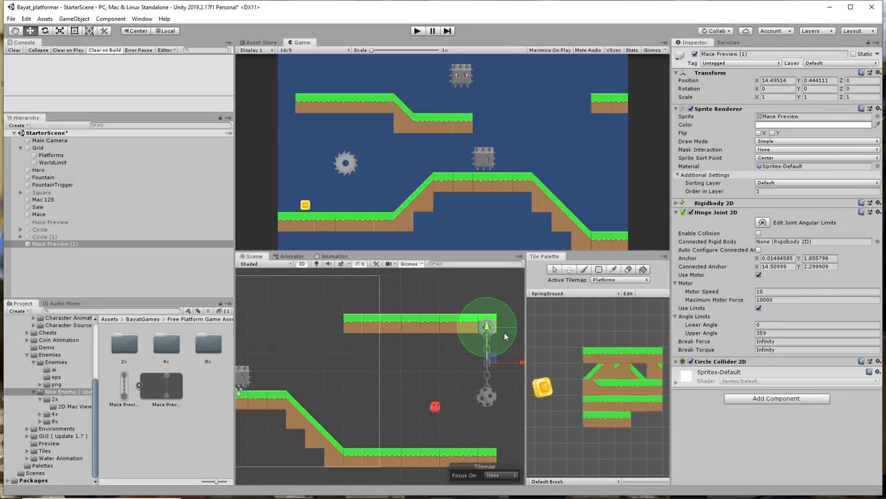
{"action": "left_click", "coordinate": [776, 325]}
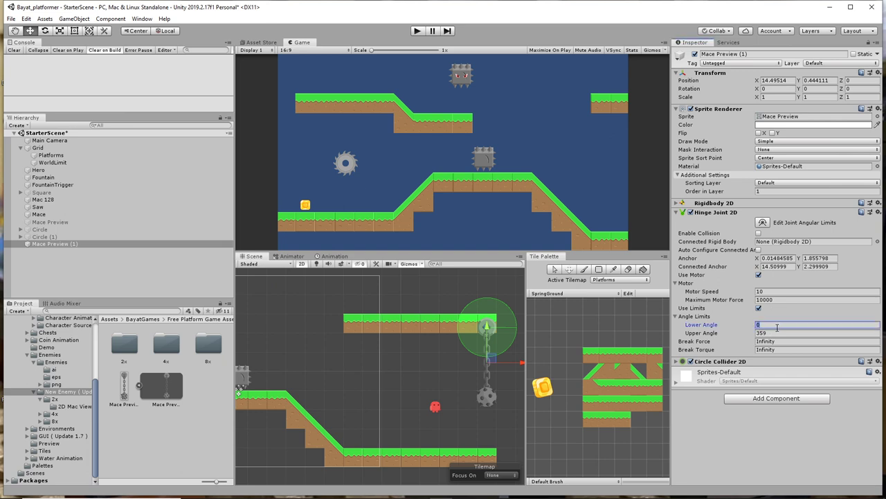
{"action": "type", "text": "-30"}
{"action": "left_click", "coordinate": [776, 333]}
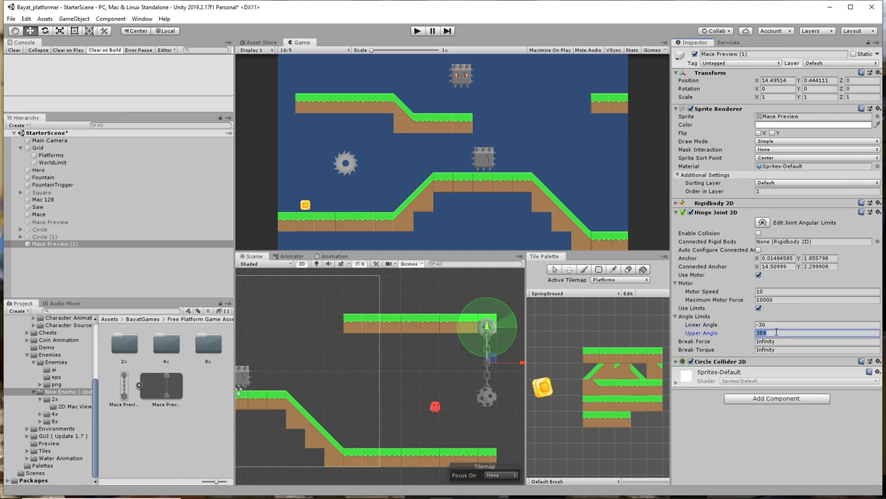
{"action": "type", "text": "30"}
{"action": "scroll", "coordinate": [496, 351], "scroll_direction": "up", "scroll_amount": 5}
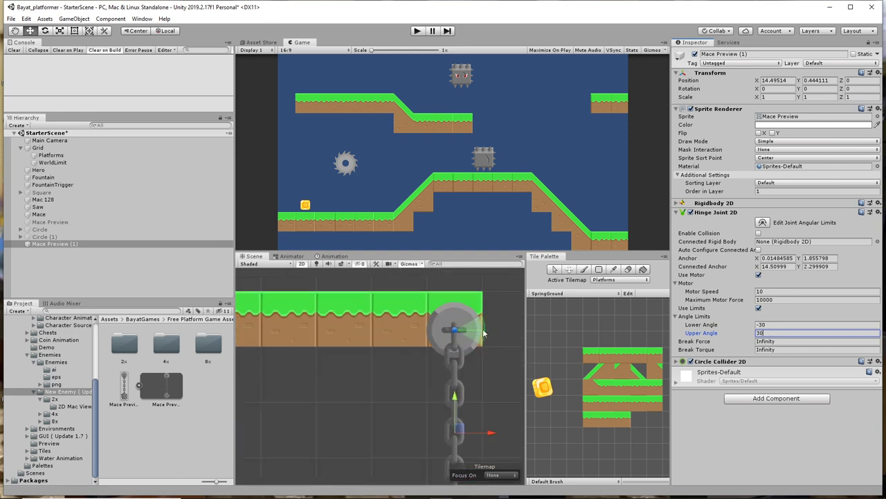
{"action": "scroll", "coordinate": [483, 333], "scroll_direction": "down", "scroll_amount": 4}
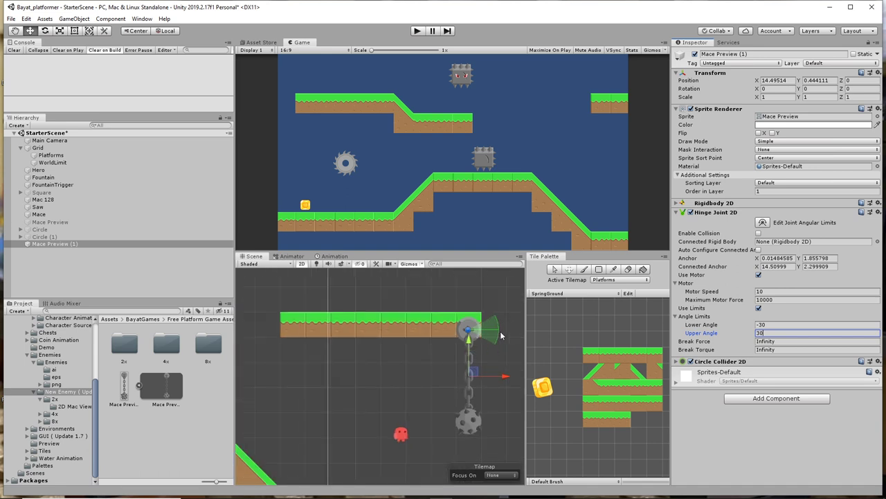
Try different swing ranges by dragging the joint's angular limit handles in the Scene view
{"action": "left_click", "coordinate": [762, 222]}
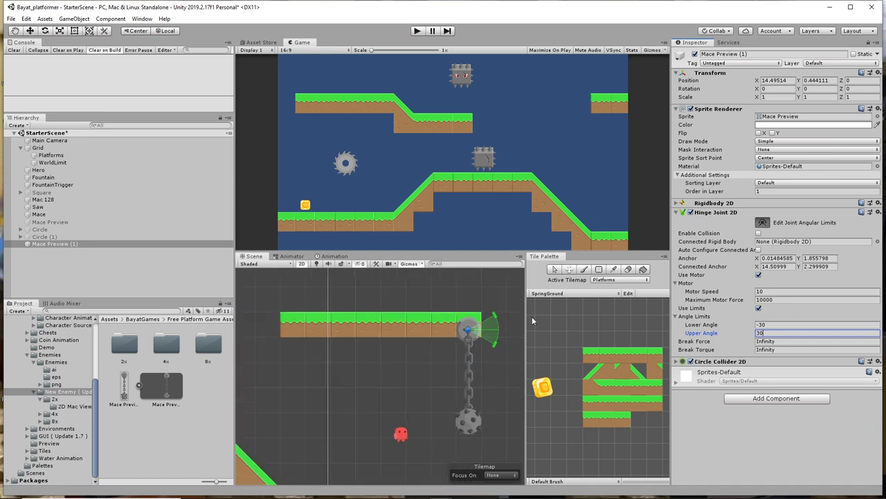
{"action": "left_click_drag", "start_coordinate": [494, 348], "coordinate": [492, 348]}
{"action": "left_click_drag", "start_coordinate": [492, 314], "coordinate": [488, 309]}
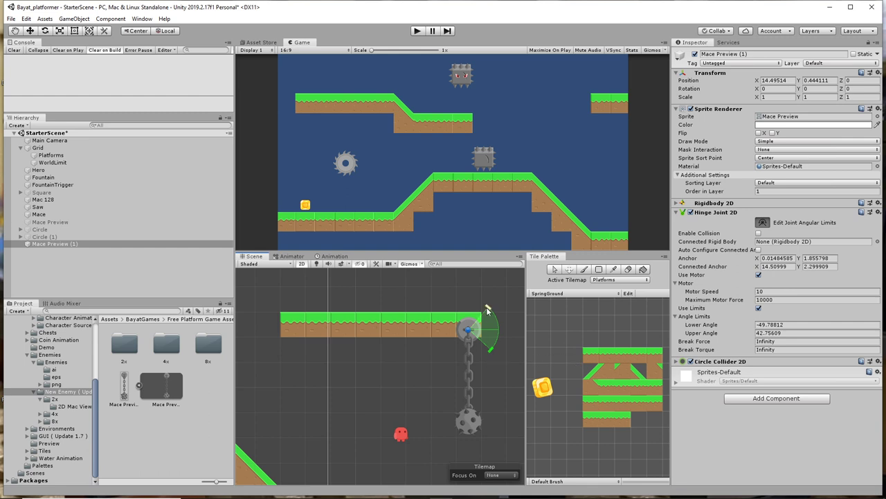
{"action": "left_click_drag", "start_coordinate": [487, 311], "coordinate": [484, 368]}
{"action": "key", "text": "w"}
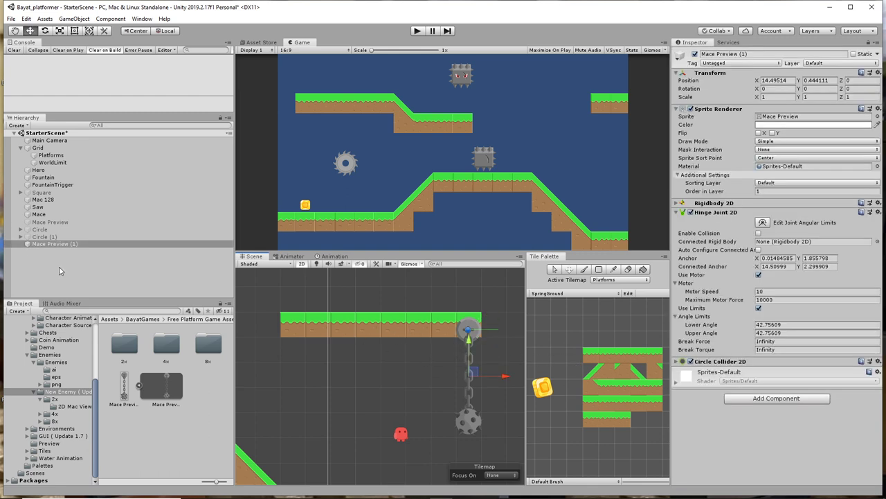
{"action": "left_click", "coordinate": [57, 246]}
{"action": "left_click", "coordinate": [763, 222]}
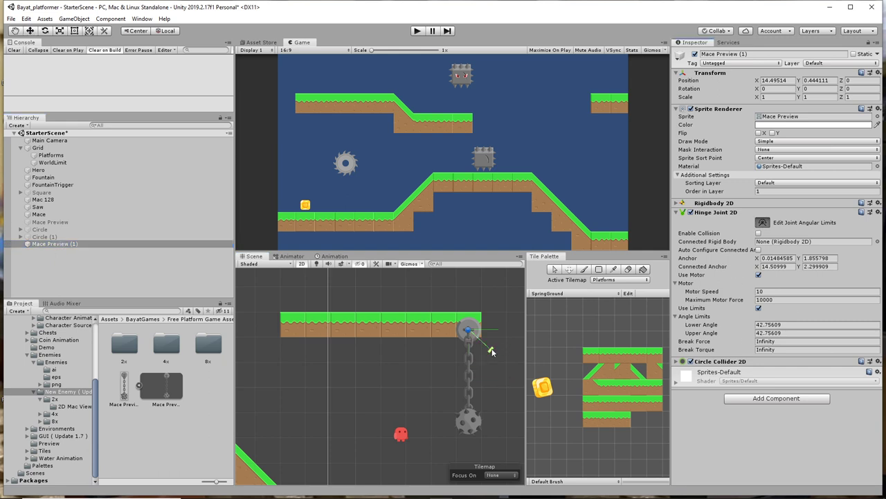
{"action": "left_click_drag", "start_coordinate": [490, 353], "coordinate": [493, 313]}
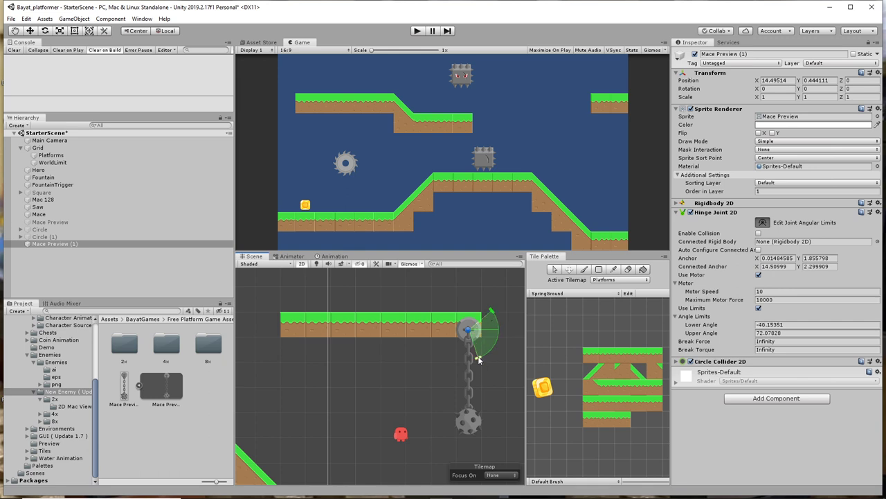
{"action": "left_click_drag", "start_coordinate": [479, 359], "coordinate": [495, 345]}
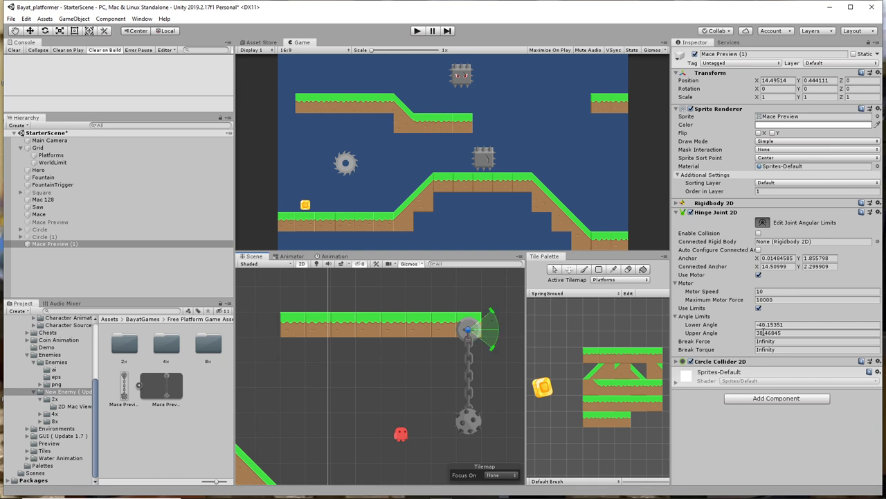
Re-enter the hinge angle limits as -30 lower and 30 upper
{"action": "left_click", "coordinate": [770, 325]}
{"action": "type", "text": "-30"}
{"action": "key", "text": "Tab"}
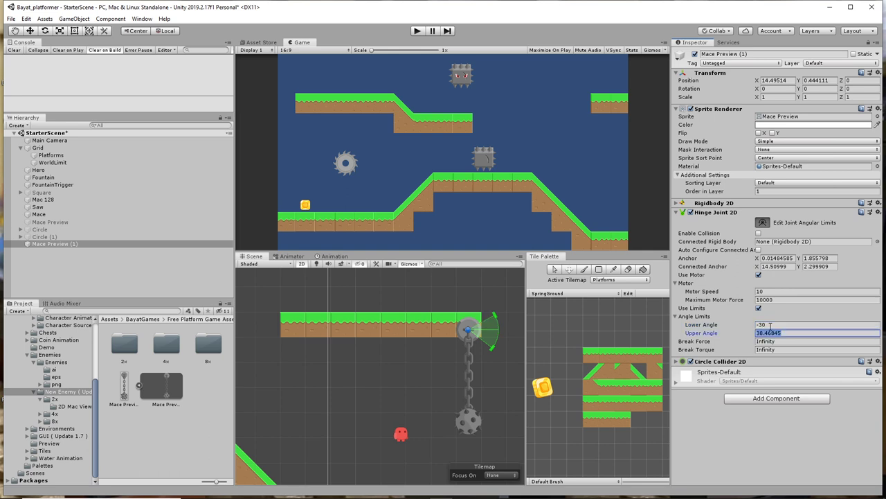
{"action": "type", "text": "30"}
Run the game and toggle the hinge motor on, then off, to watch Mace Preview (1) swing within ±30°
{"action": "left_click", "coordinate": [417, 31]}
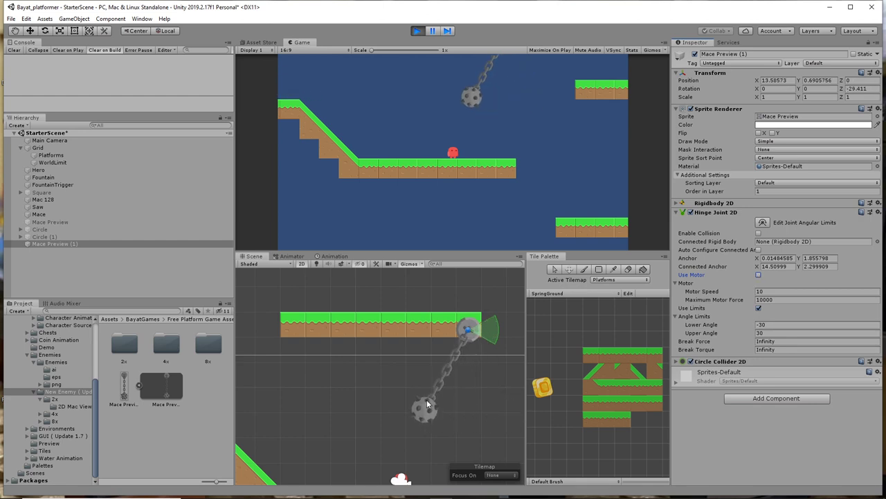
{"action": "left_click", "coordinate": [759, 275]}
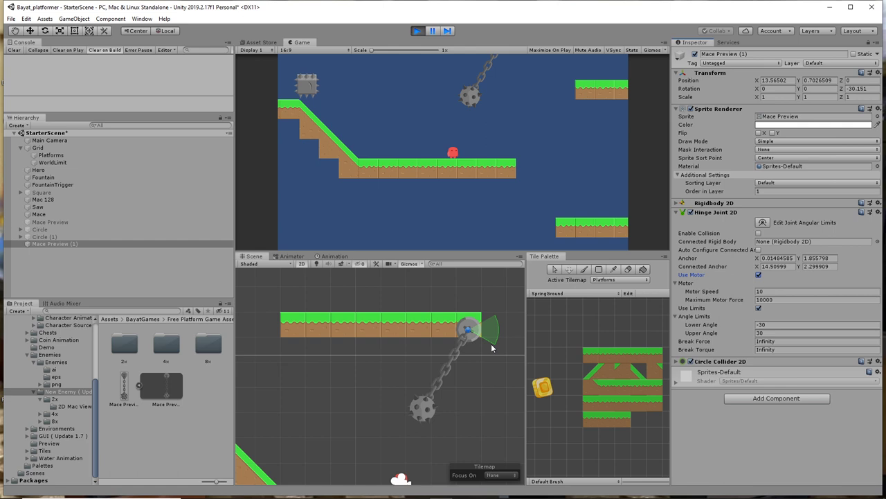
{"action": "left_click", "coordinate": [758, 275]}
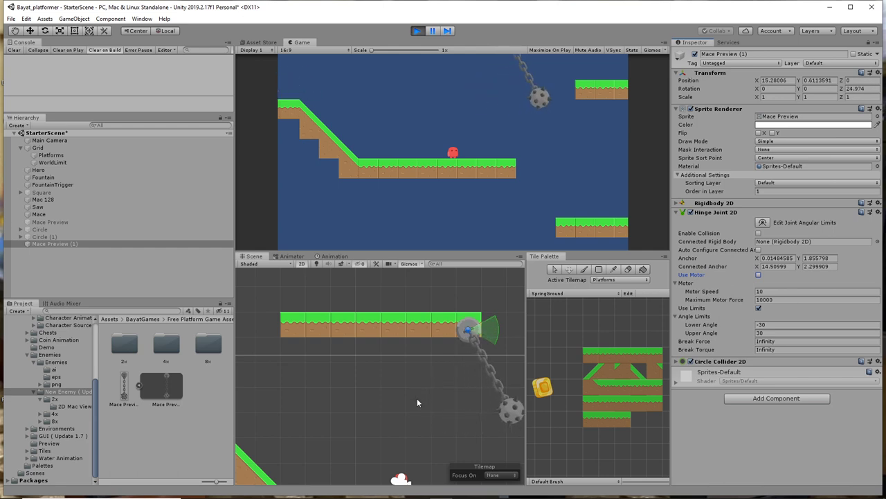
{"action": "key", "text": "d"}
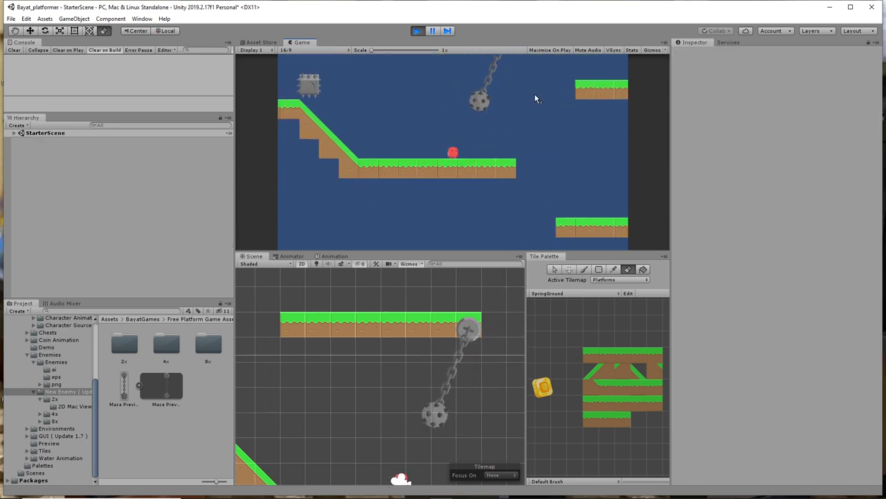
Stop the game and move Mace Preview (1) left to X 11.8 below the platform
{"action": "left_click", "coordinate": [417, 31]}
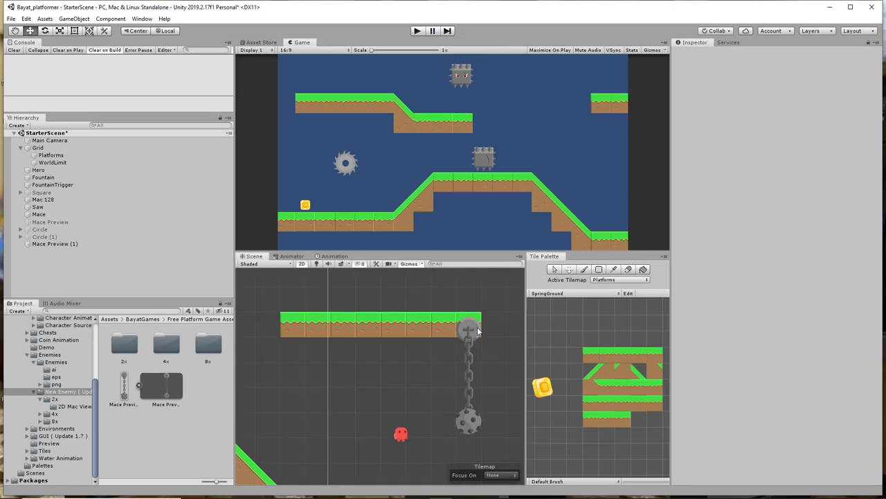
{"action": "left_click", "coordinate": [76, 244]}
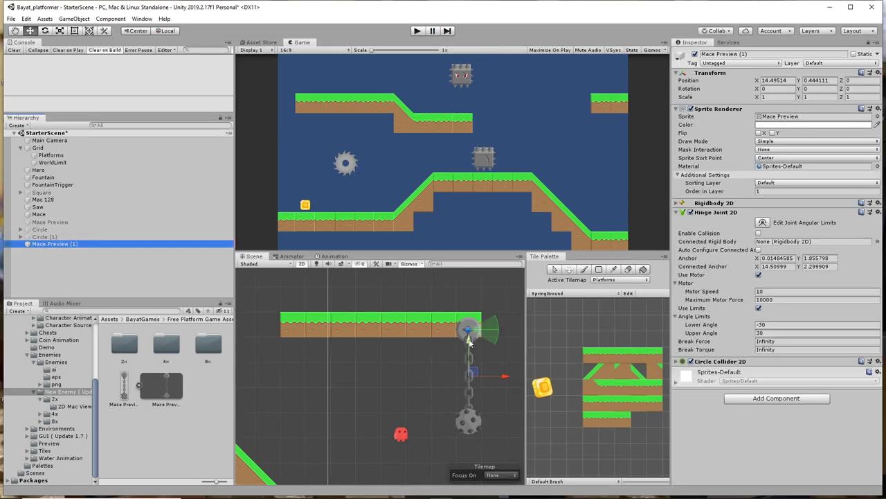
{"action": "left_click_drag", "start_coordinate": [466, 348], "coordinate": [463, 366]}
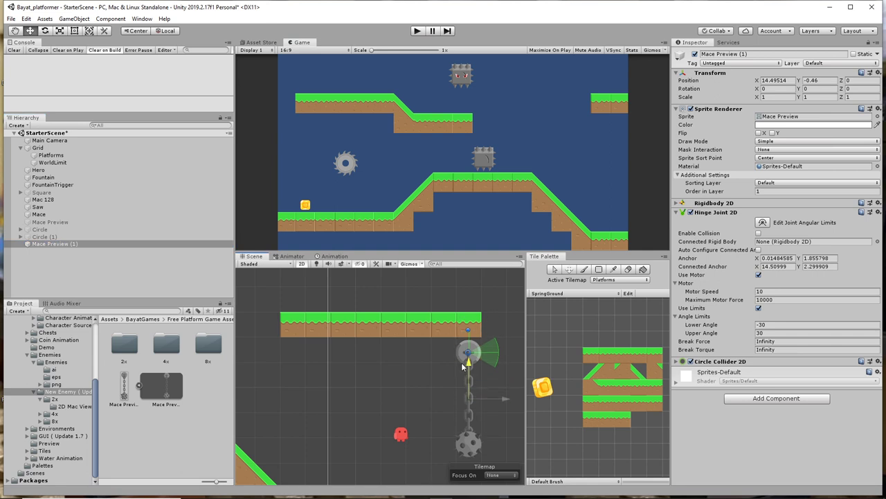
{"action": "left_click_drag", "start_coordinate": [505, 400], "coordinate": [451, 400]}
{"action": "left_click_drag", "start_coordinate": [414, 364], "coordinate": [409, 344]}
{"action": "left_click_drag", "start_coordinate": [449, 381], "coordinate": [436, 381]}
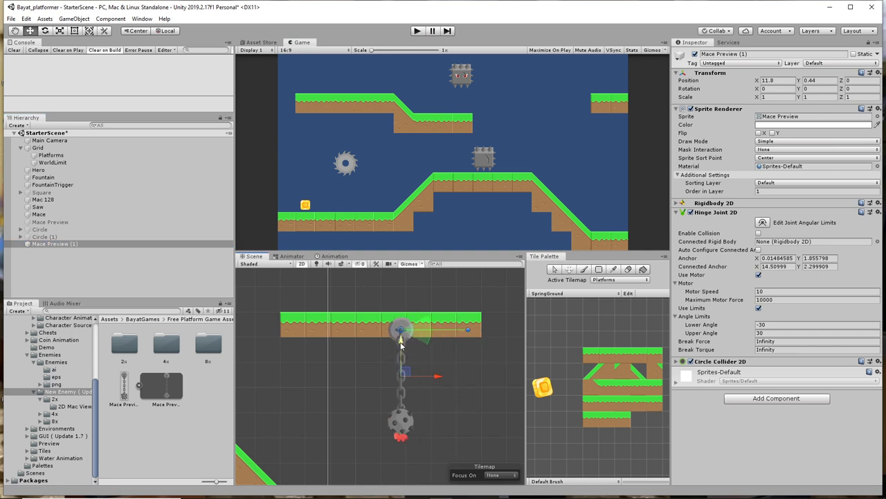
{"action": "left_click_drag", "start_coordinate": [401, 343], "coordinate": [399, 338]}
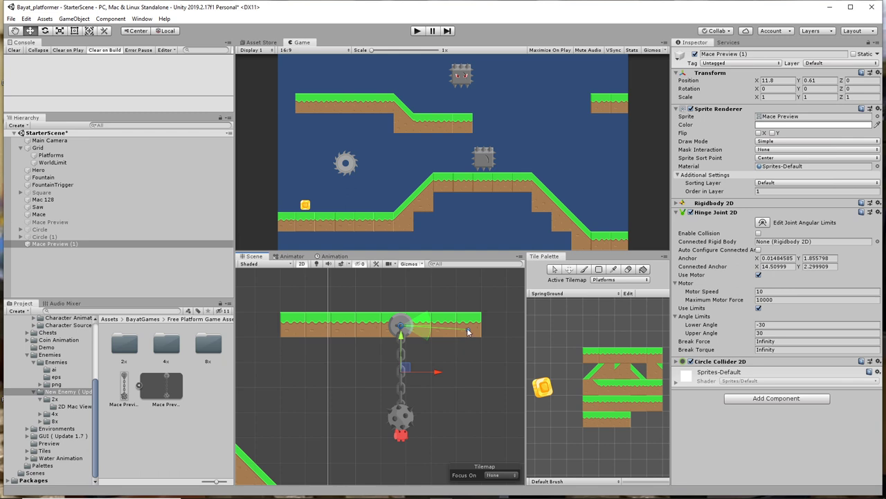
Drag the hinge's connected anchor to 11.81485, 2.465798 above the mace, then lower the mace further
{"action": "left_click", "coordinate": [764, 222]}
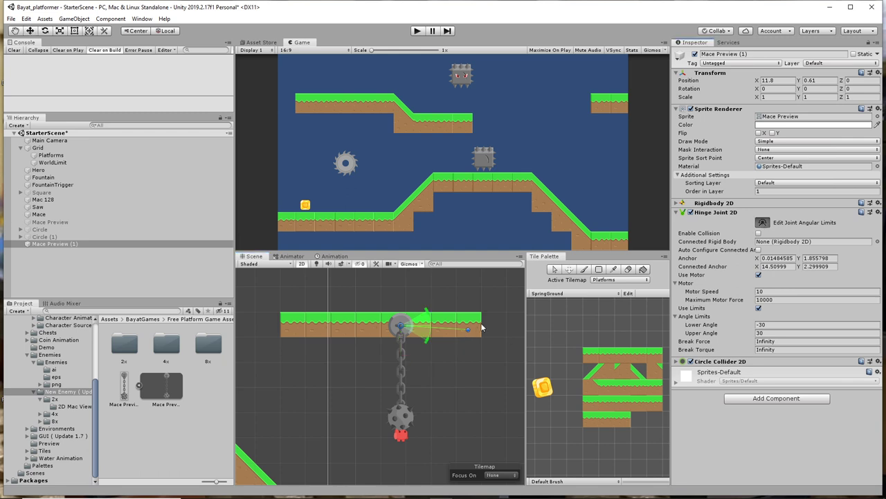
{"action": "left_click_drag", "start_coordinate": [469, 332], "coordinate": [384, 324]}
{"action": "left_click", "coordinate": [50, 243]}
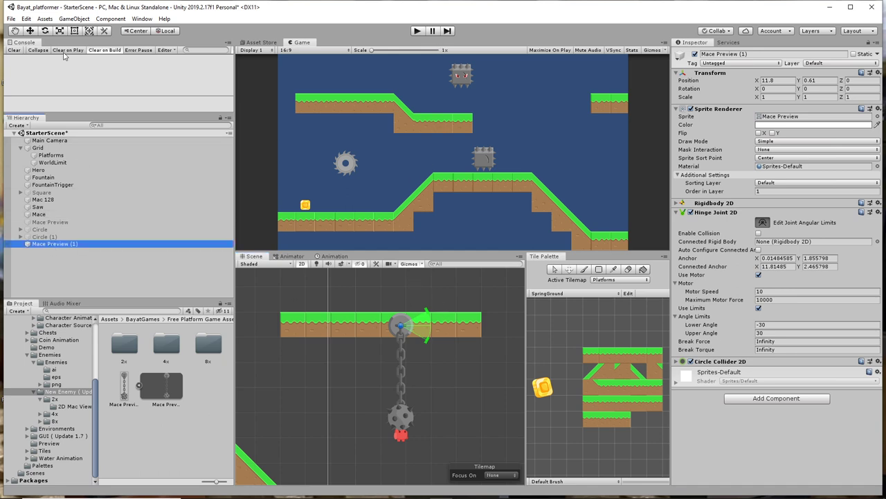
{"action": "left_click", "coordinate": [30, 30]}
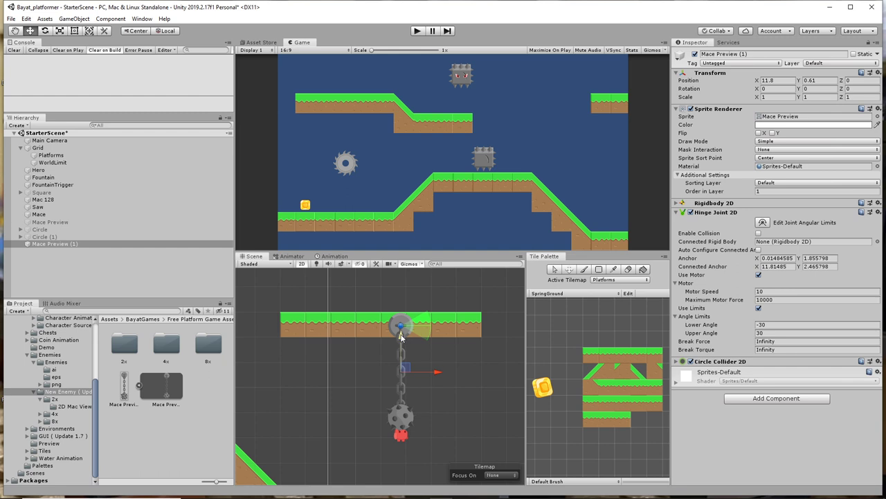
{"action": "left_click_drag", "start_coordinate": [400, 336], "coordinate": [398, 384]}
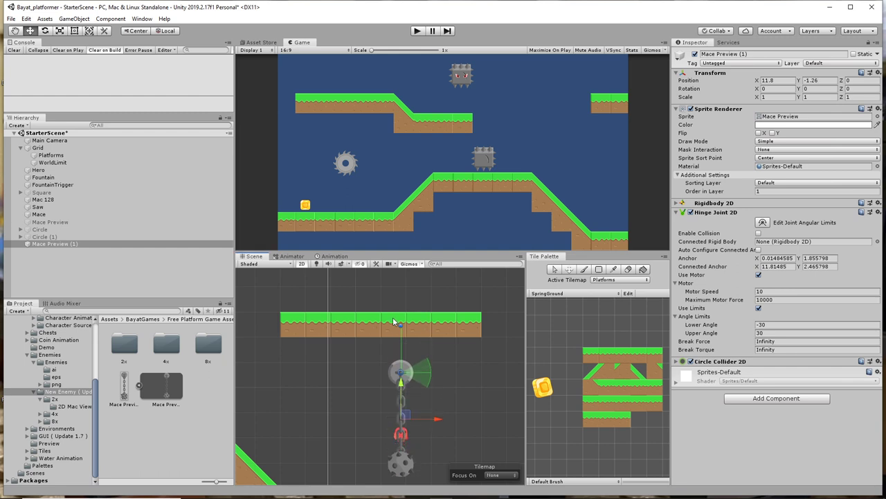
Test-run the repositioned mace, then pull its connected anchor down to Y 0.5957979
{"action": "left_click", "coordinate": [417, 32]}
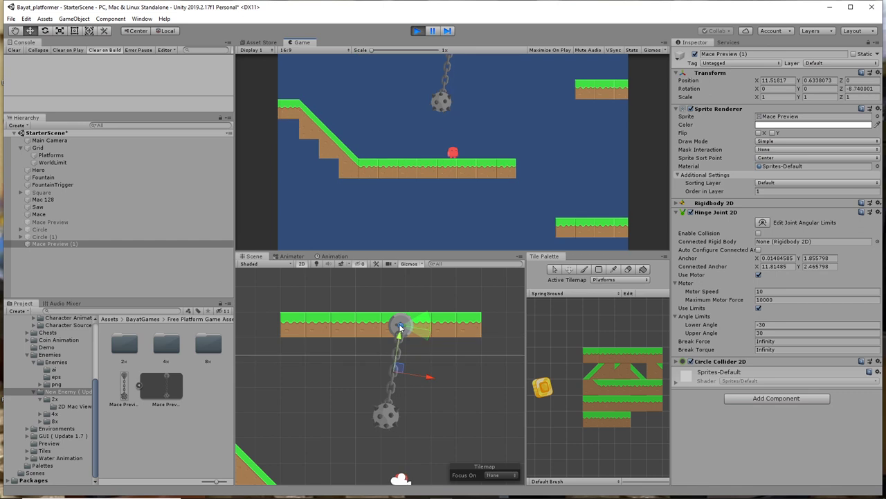
{"action": "key", "text": "ctrl+p"}
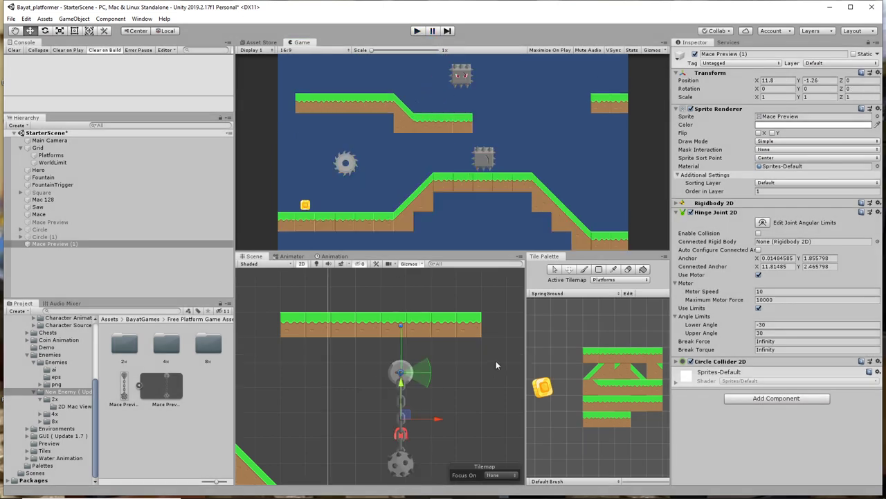
{"action": "left_click_drag", "start_coordinate": [402, 330], "coordinate": [406, 378]}
Run the game again with the hinge motor turned off so the mace swings freely, then stop
{"action": "key", "text": "ctrl+p"}
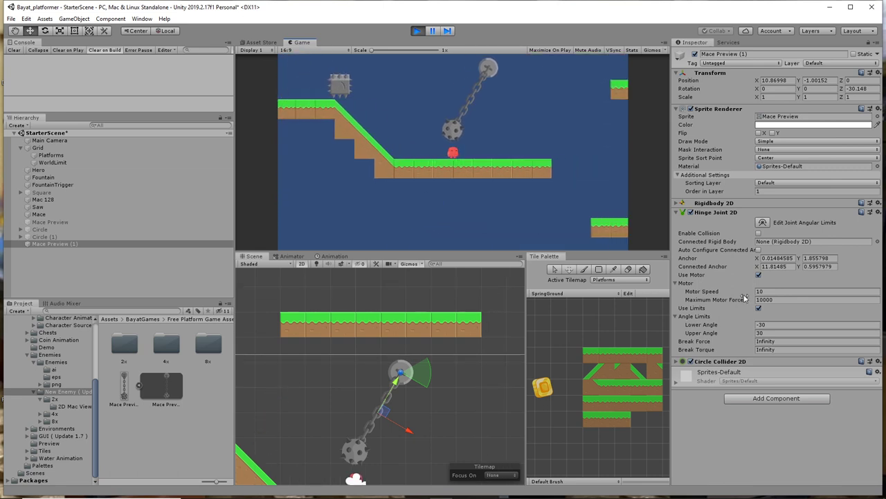
{"action": "left_click", "coordinate": [758, 275]}
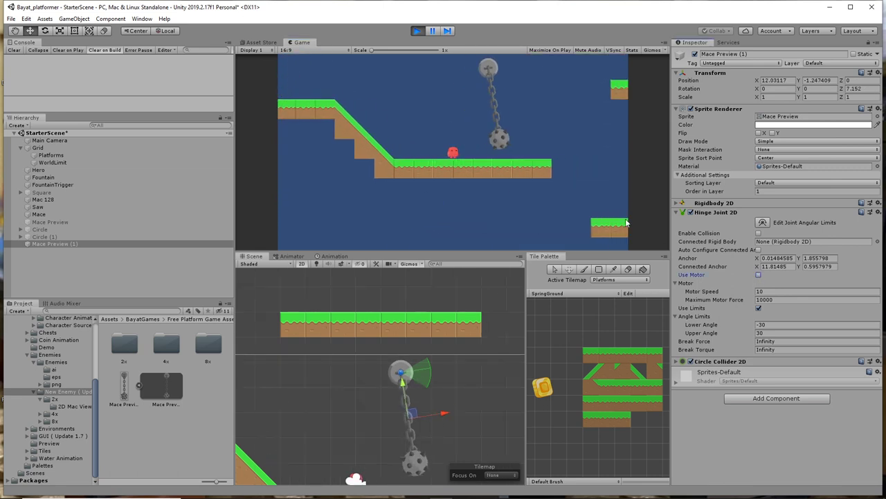
{"action": "left_click", "coordinate": [417, 31]}
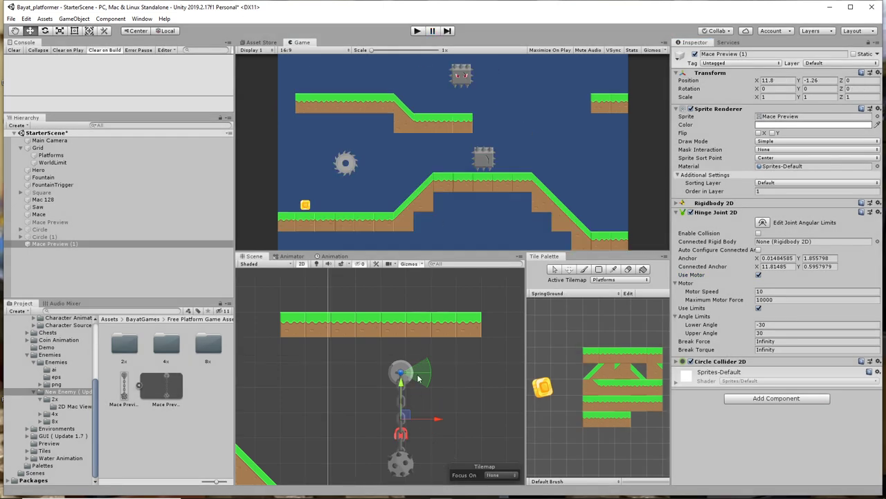
Deactivate Mace Preview (1) so it disappears from the scene
{"action": "left_click", "coordinate": [49, 243]}
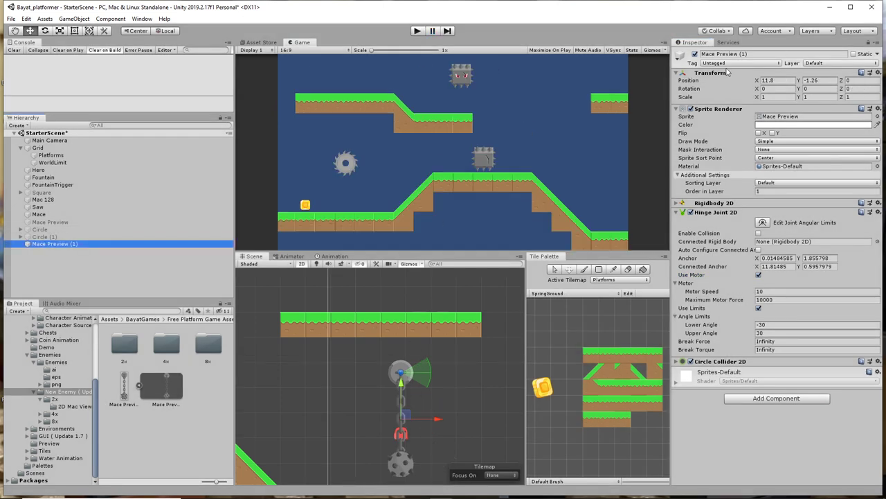
{"action": "left_click", "coordinate": [695, 54]}
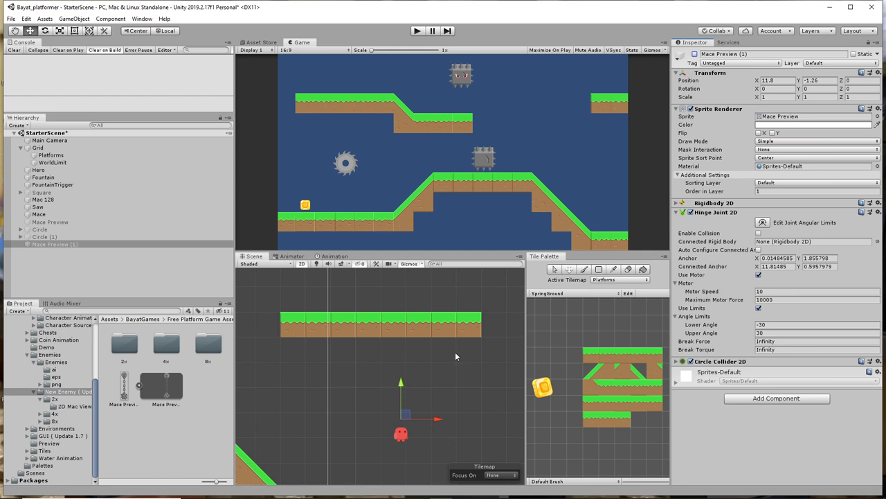
{"action": "scroll", "coordinate": [378, 391], "scroll_direction": "down", "scroll_amount": 1}
{"action": "scroll", "coordinate": [361, 406], "scroll_direction": "up", "scroll_amount": 2}
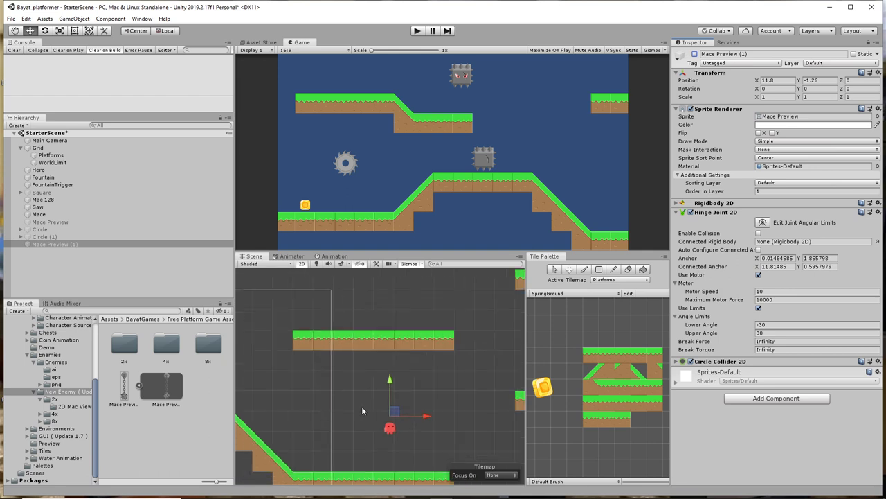
{"action": "scroll", "coordinate": [429, 399], "scroll_direction": "down", "scroll_amount": 2}
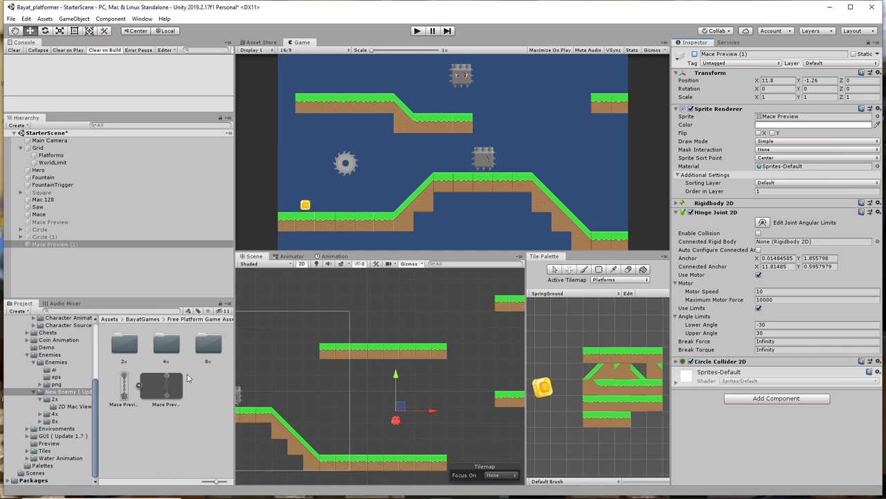
Open the 2x folder and inspect the Chain-1, Chain-2, Chain-3, Mace and Circle sprites' import settings
{"action": "left_click", "coordinate": [125, 343]}
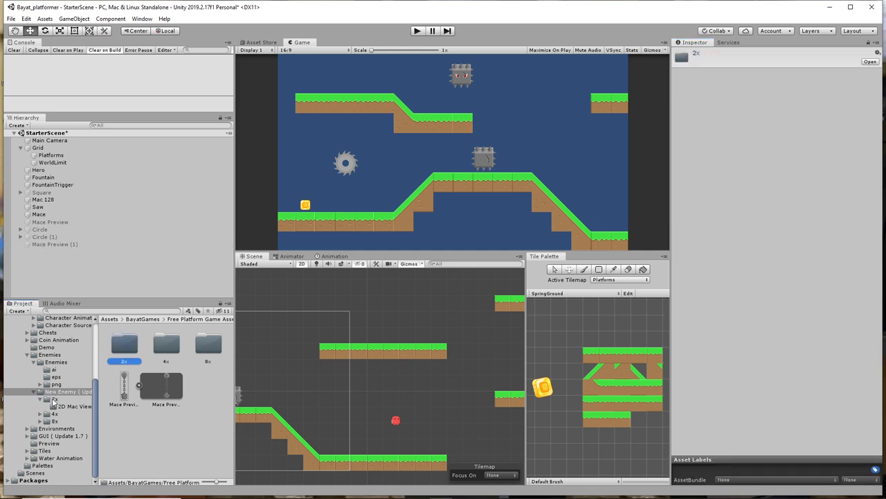
{"action": "left_click", "coordinate": [53, 401]}
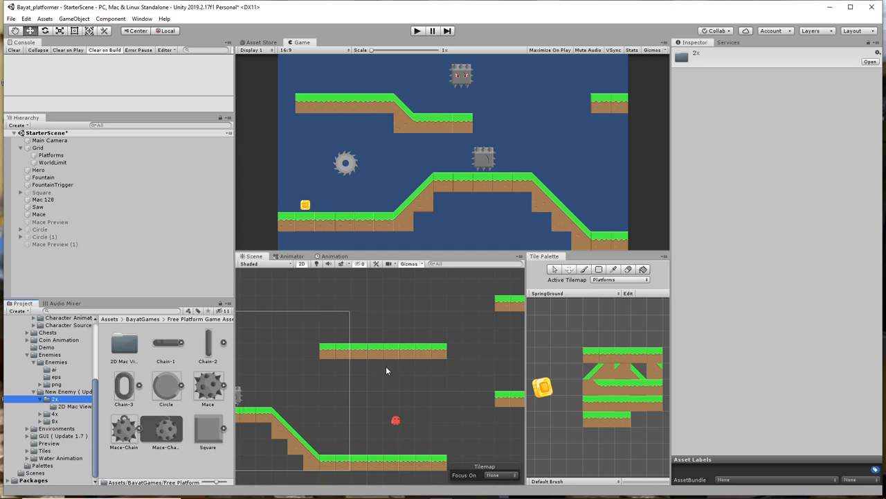
{"action": "scroll", "coordinate": [404, 405], "scroll_direction": "up", "scroll_amount": 4}
{"action": "left_click", "coordinate": [170, 344]}
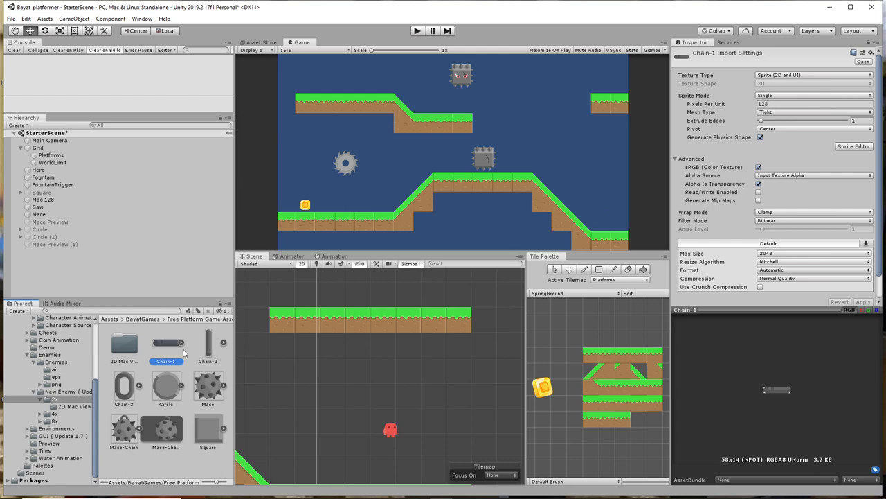
{"action": "left_click", "coordinate": [209, 349]}
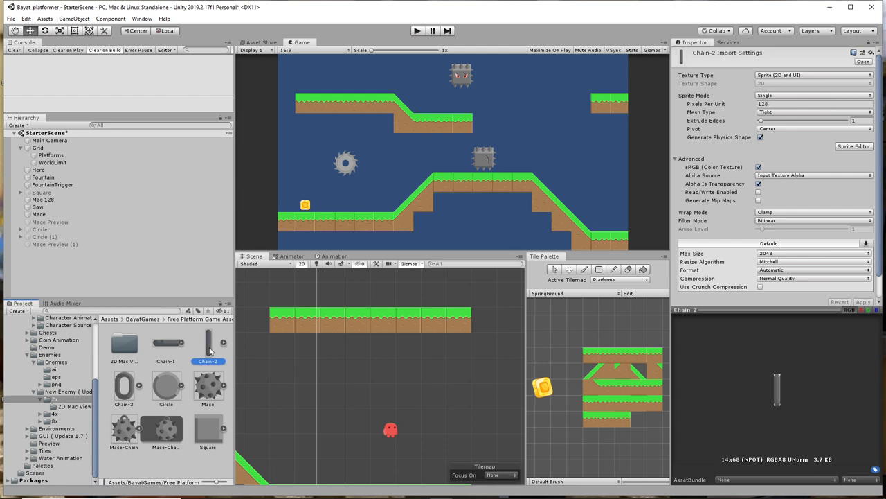
{"action": "left_click", "coordinate": [129, 385]}
{"action": "left_click", "coordinate": [166, 384]}
{"action": "left_click", "coordinate": [209, 384]}
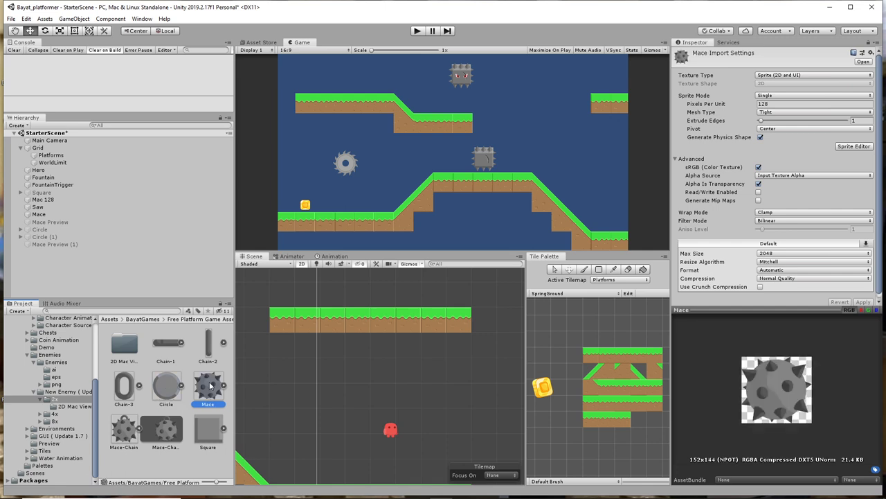
{"action": "left_click", "coordinate": [165, 392]}
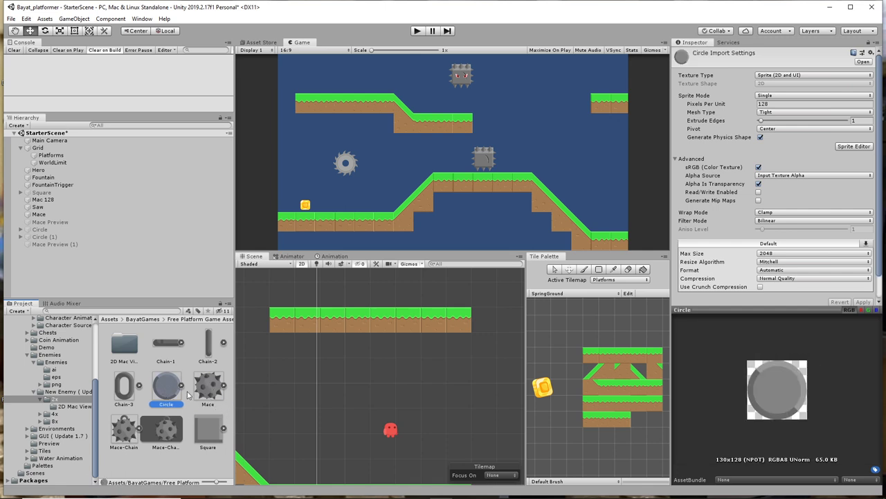
Place the Circle sprite just below the grass platform and set its Order in Layer to 1
{"action": "left_click_drag", "start_coordinate": [167, 386], "coordinate": [360, 359]}
{"action": "left_click_drag", "start_coordinate": [405, 379], "coordinate": [408, 338]}
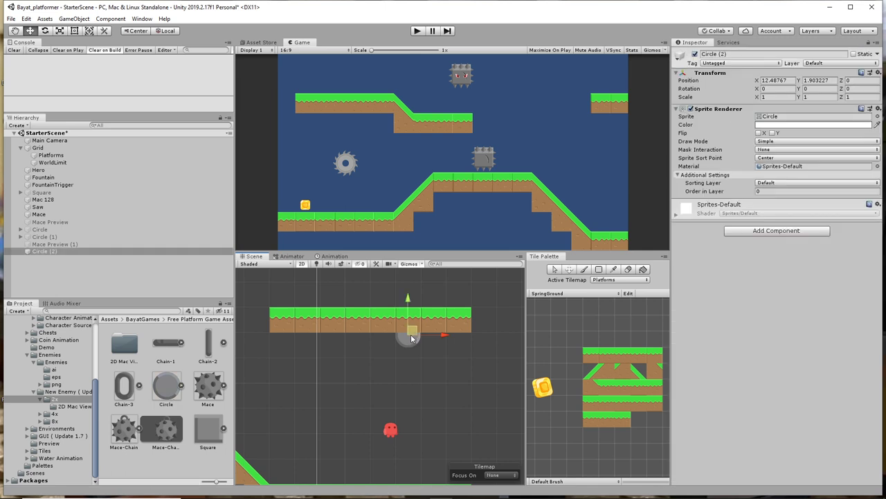
{"action": "left_click", "coordinate": [763, 192]}
{"action": "type", "text": "2"}
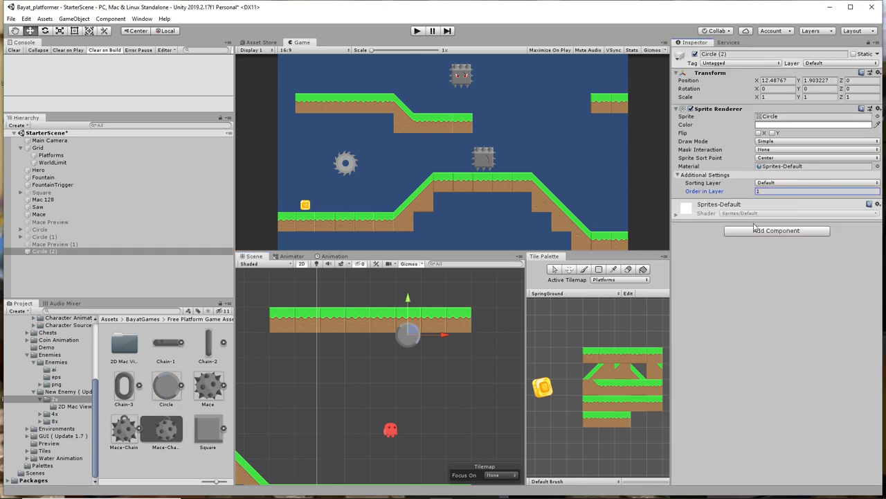
{"action": "mouse_move", "coordinate": [406, 300]}
{"action": "left_mouse_down"}
{"action": "mouse_move", "coordinate": [408, 284]}
{"action": "mouse_move", "coordinate": [407, 299]}
{"action": "left_mouse_up"}
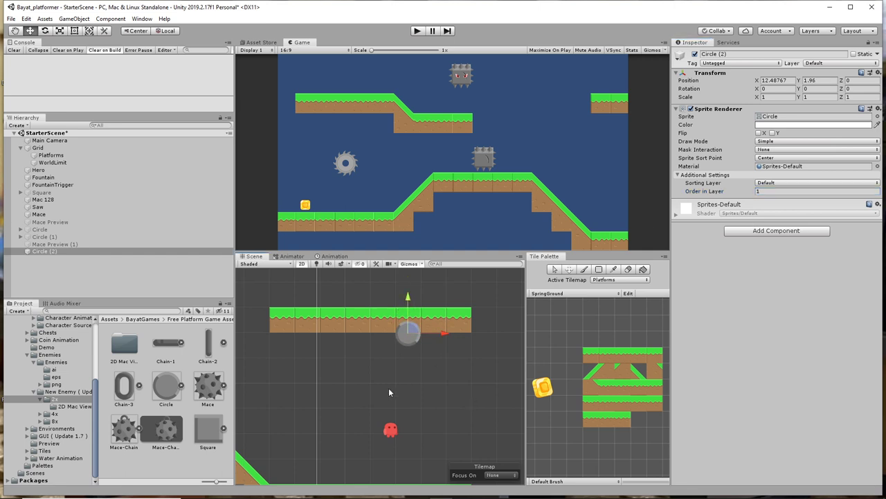
{"action": "left_click", "coordinate": [432, 357]}
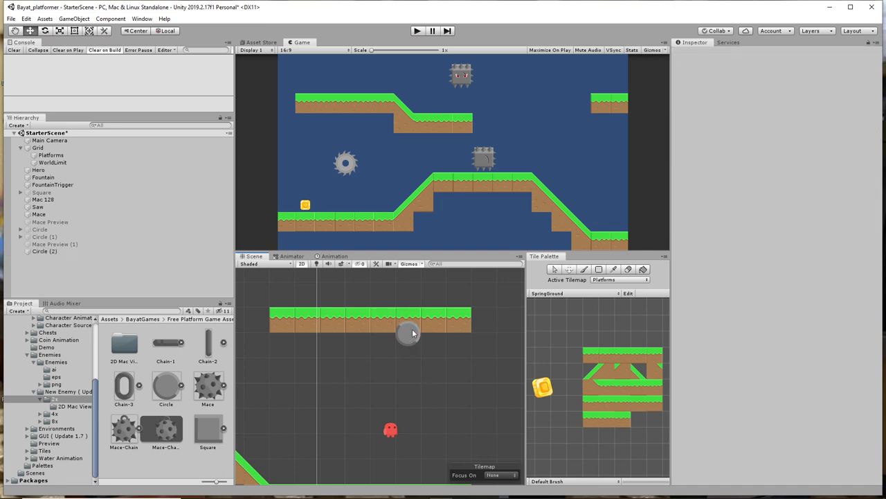
Rename the Circle (2) object to 'Anchor'
{"action": "left_click", "coordinate": [189, 250]}
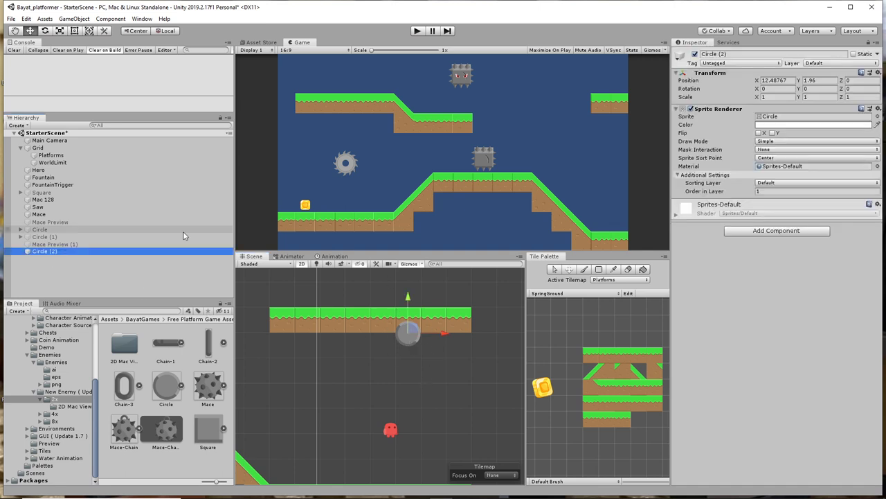
{"action": "left_click", "coordinate": [745, 56]}
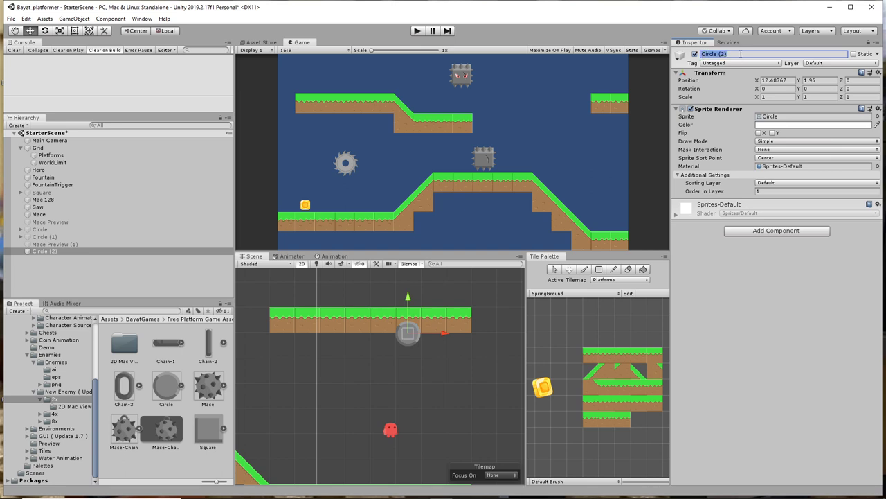
{"action": "type", "text": "Anchor"}
{"action": "key", "text": "Return"}
{"action": "left_click", "coordinate": [43, 253]}
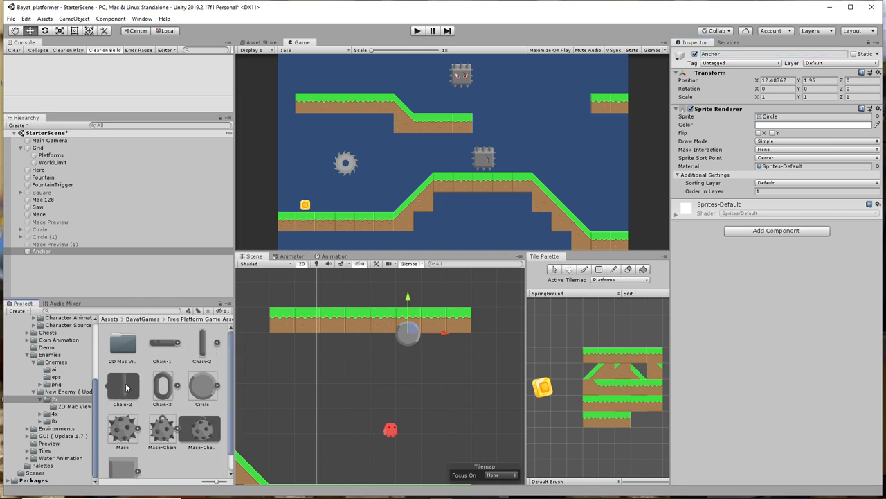
Add a Chain-2 sprite object to the scene with Order in Layer 2
{"action": "left_click_drag", "start_coordinate": [127, 387], "coordinate": [407, 353]}
{"action": "scroll", "coordinate": [406, 352], "scroll_direction": "up", "scroll_amount": 3}
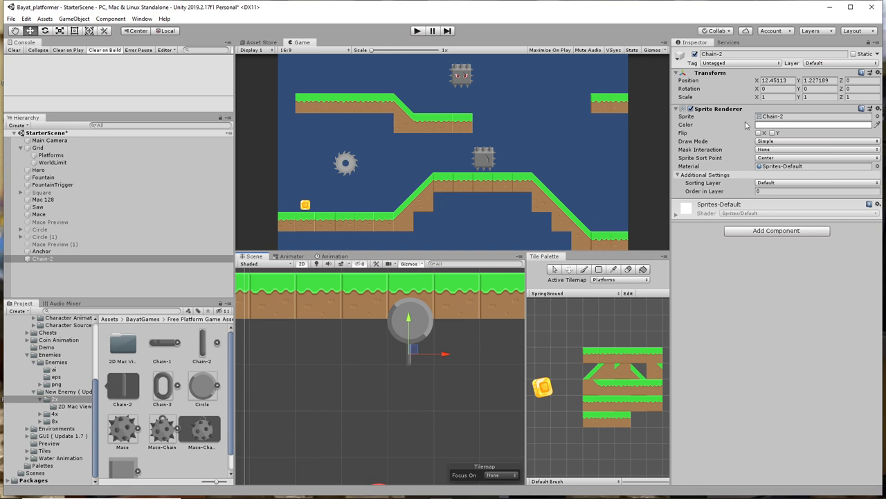
{"action": "left_click", "coordinate": [126, 391]}
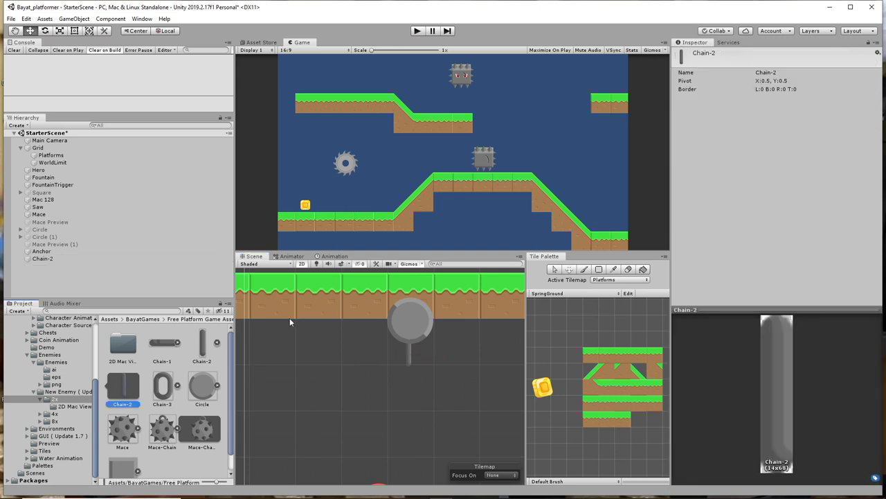
{"action": "left_click", "coordinate": [204, 345]}
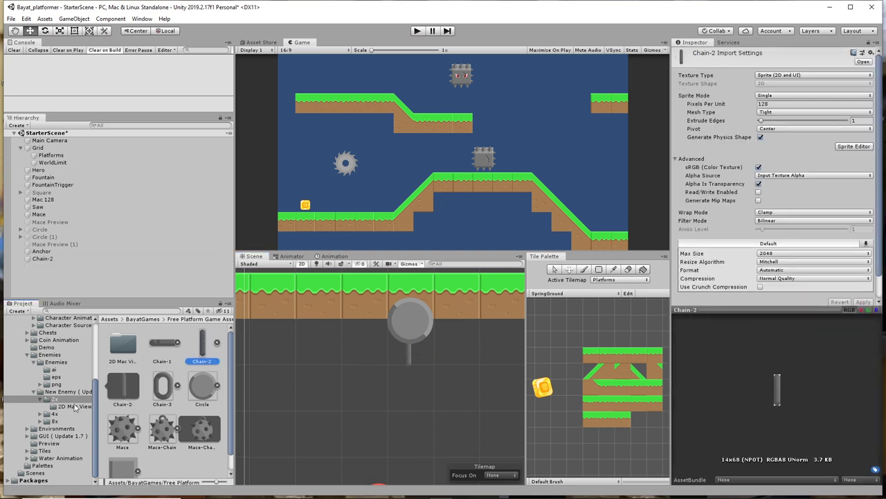
{"action": "left_click", "coordinate": [410, 360]}
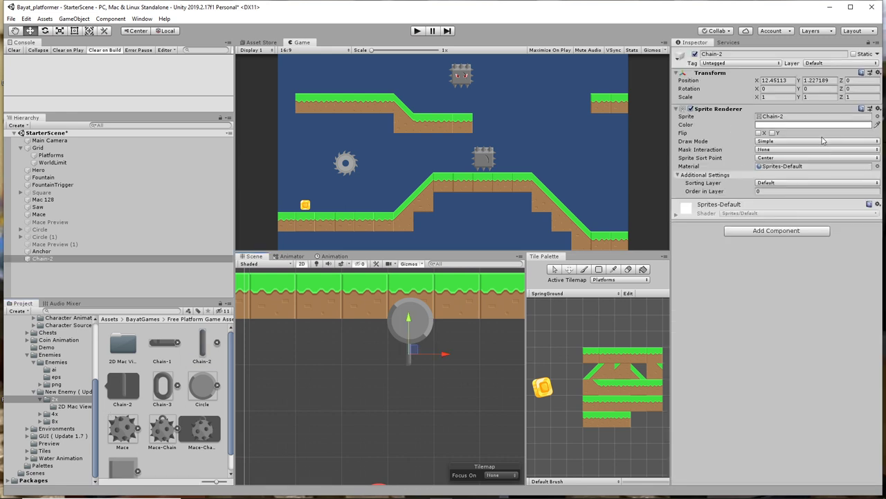
{"action": "left_click", "coordinate": [775, 193]}
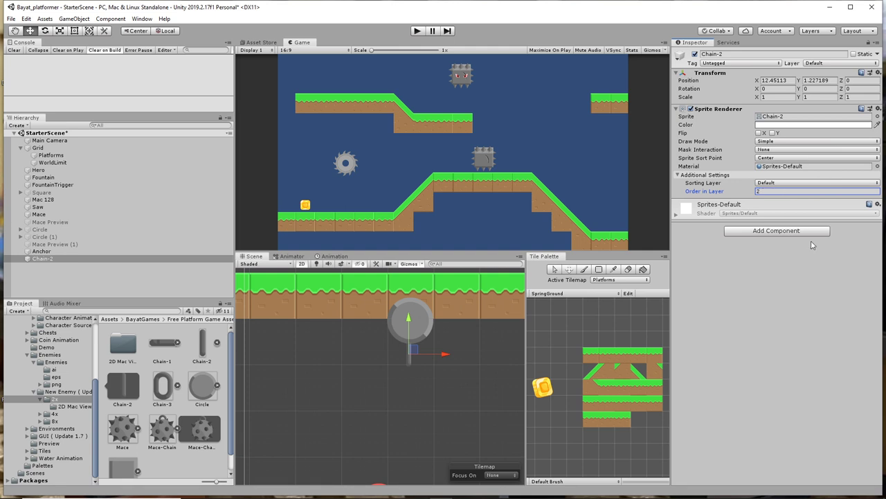
Move the Chain-2 link onto the anchor circle and parent it under Anchor
{"action": "left_click_drag", "start_coordinate": [412, 320], "coordinate": [412, 290]}
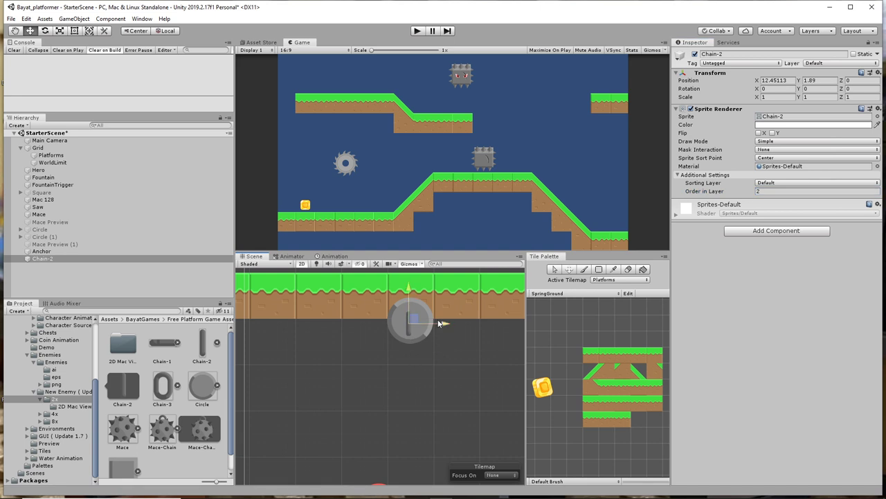
{"action": "left_click_drag", "start_coordinate": [438, 323], "coordinate": [445, 325]}
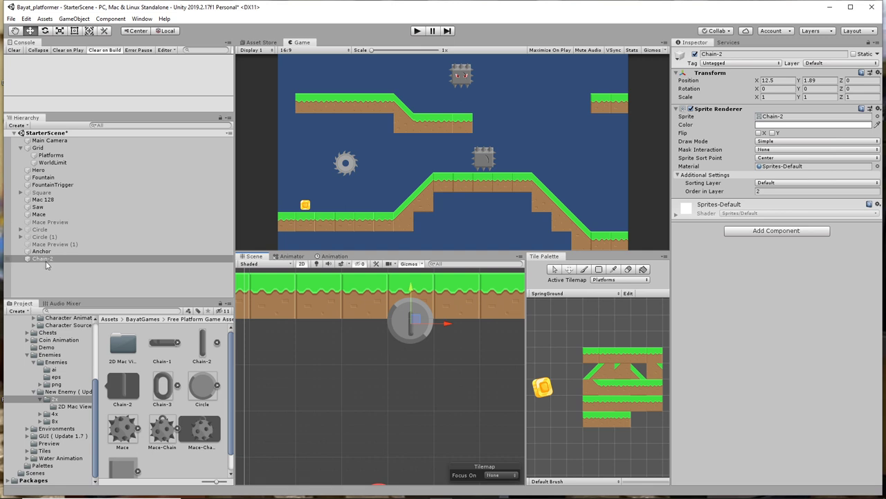
{"action": "left_click_drag", "start_coordinate": [41, 258], "coordinate": [34, 252]}
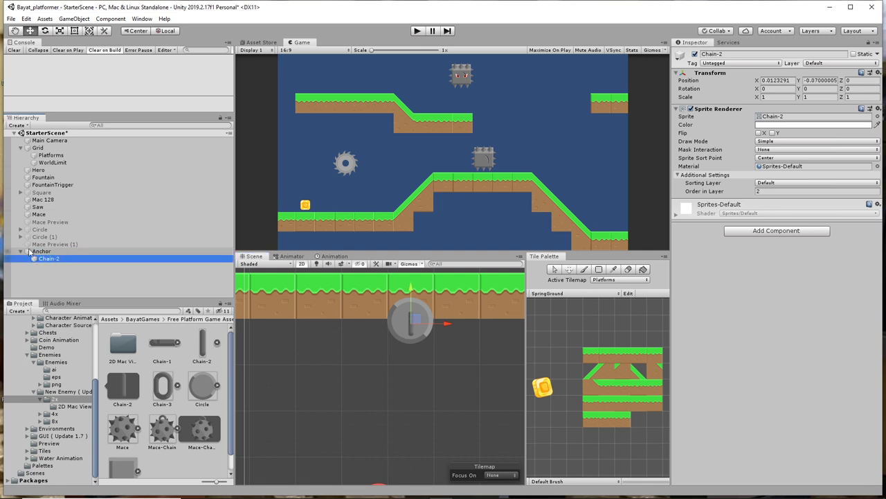
Compare the Anchor and Chain-2 objects by switching selection between them in the Hierarchy
{"action": "left_click", "coordinate": [36, 252]}
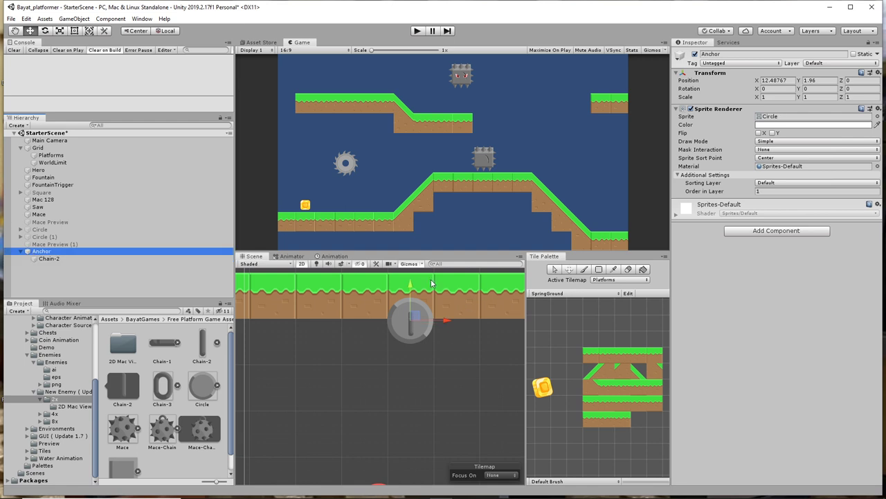
{"action": "left_click", "coordinate": [49, 259]}
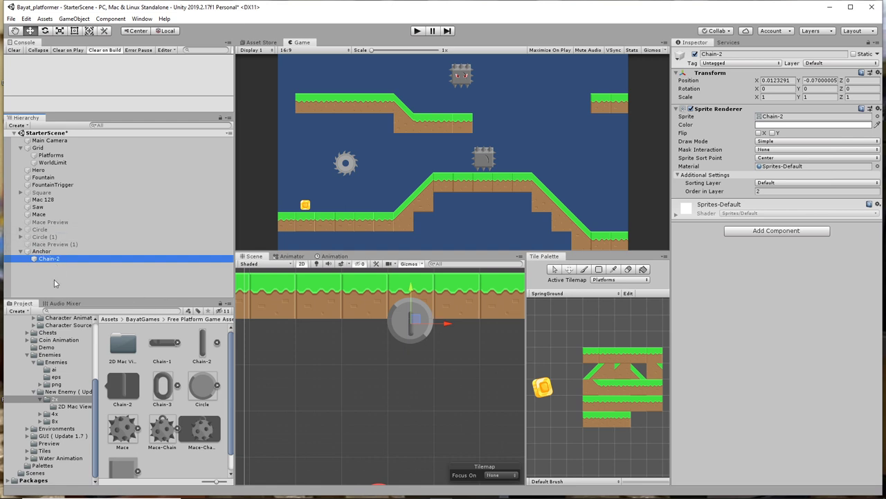
{"action": "left_click", "coordinate": [48, 251]}
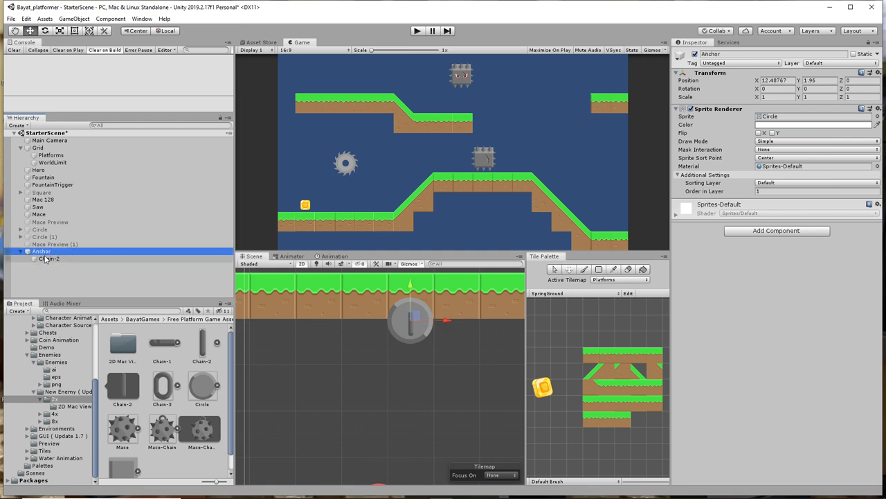
{"action": "left_click", "coordinate": [49, 259]}
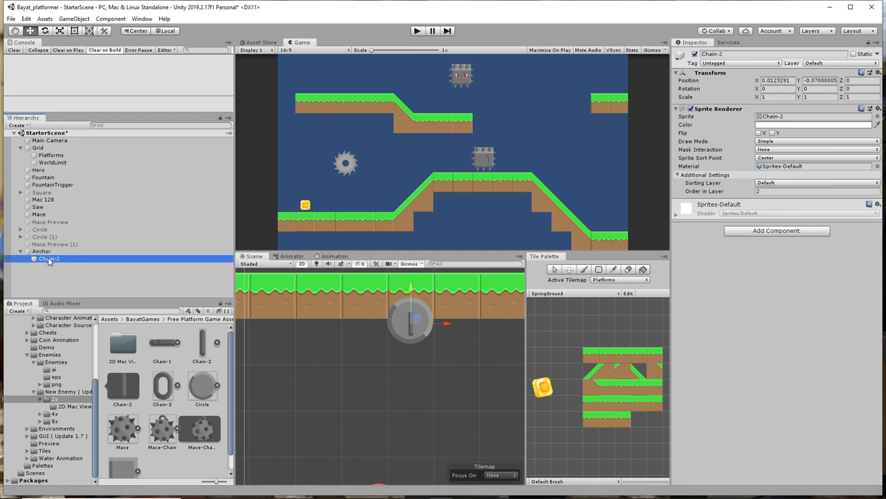
{"action": "left_click", "coordinate": [42, 251]}
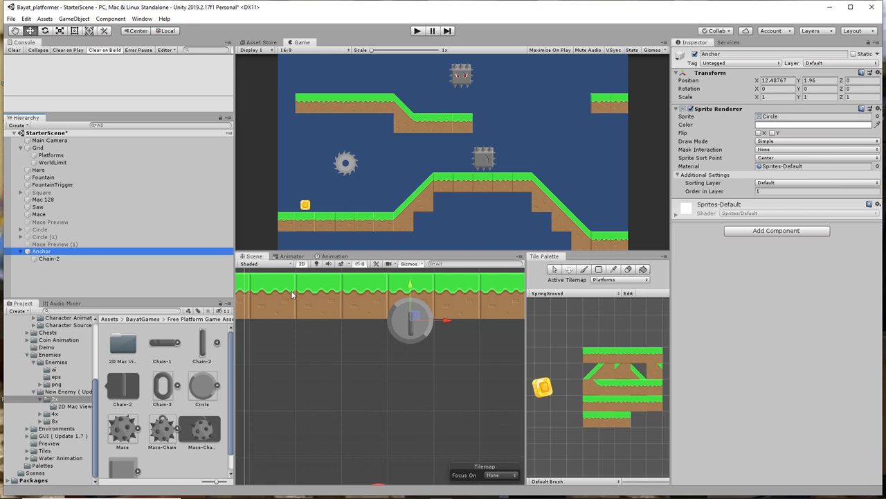
{"action": "left_click", "coordinate": [48, 259]}
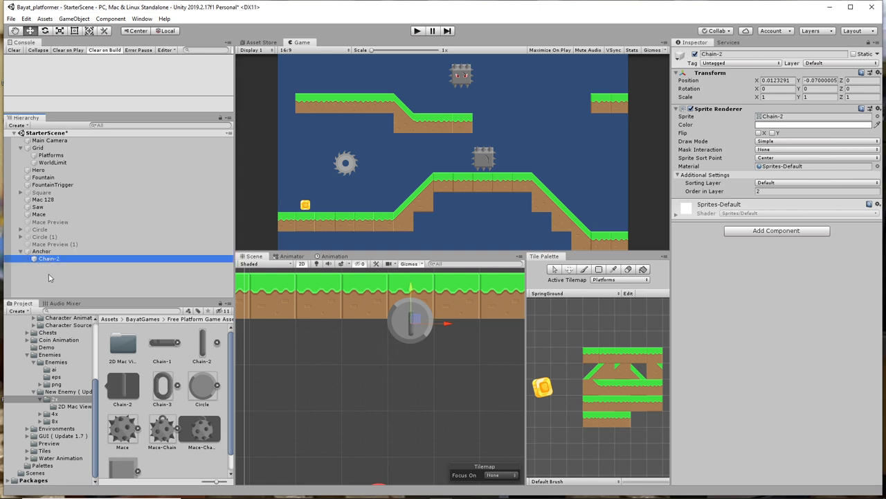
{"action": "left_click", "coordinate": [41, 251]}
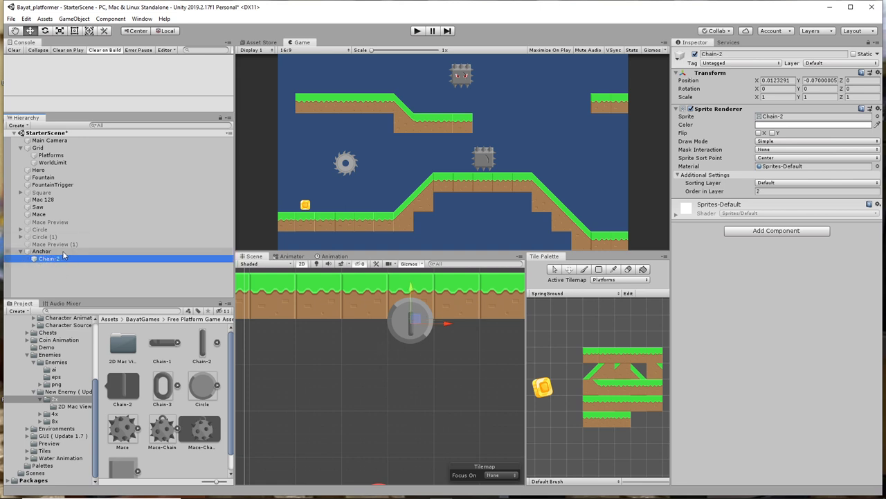
{"action": "left_click", "coordinate": [49, 259]}
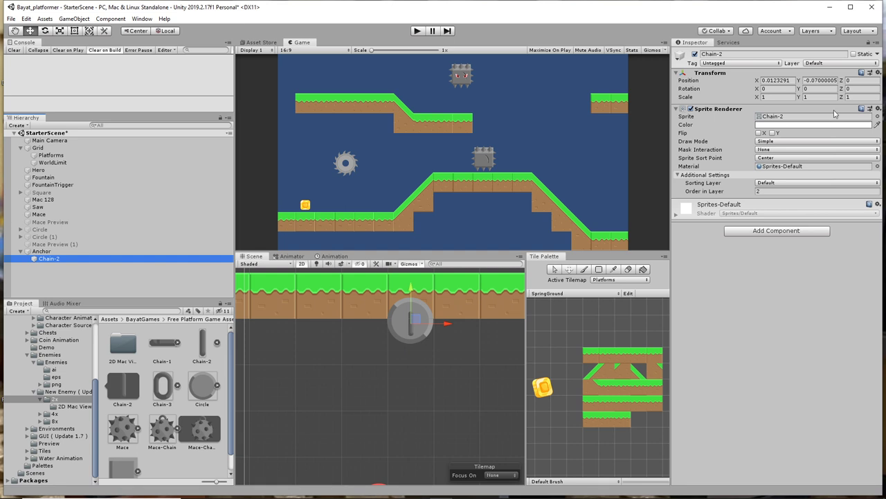
Position the Chain-2 link at local X 0, Y -0.5, hanging just below the Anchor
{"action": "left_click", "coordinate": [783, 81]}
{"action": "type", "text": "0"}
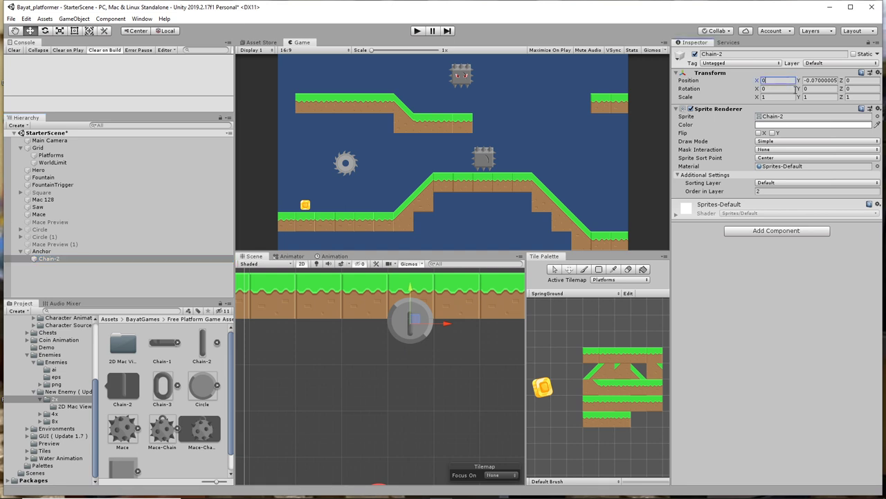
{"action": "left_click", "coordinate": [830, 81]}
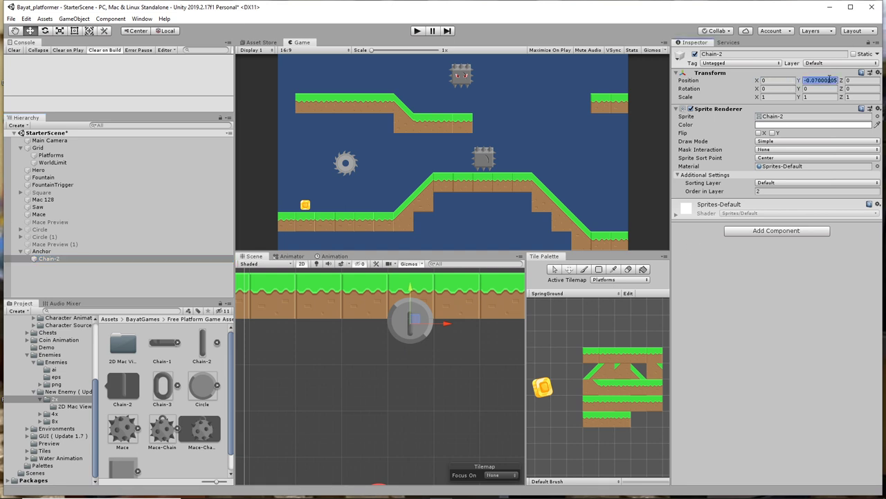
{"action": "type", "text": "0"}
{"action": "left_click_drag", "start_coordinate": [410, 287], "coordinate": [406, 313]}
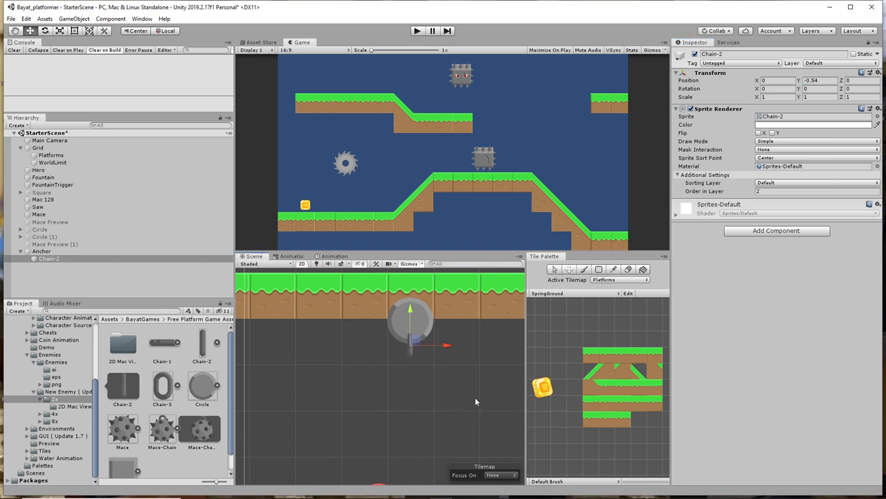
{"action": "left_click_drag", "start_coordinate": [409, 309], "coordinate": [410, 310]}
{"action": "left_click", "coordinate": [821, 81]}
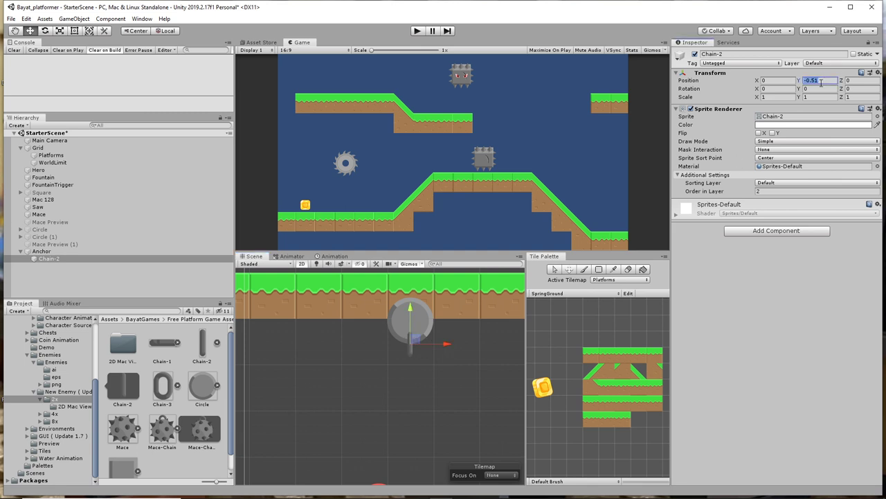
{"action": "type", "text": "-"}
{"action": "type", "text": ".5"}
{"action": "left_click", "coordinate": [483, 375]}
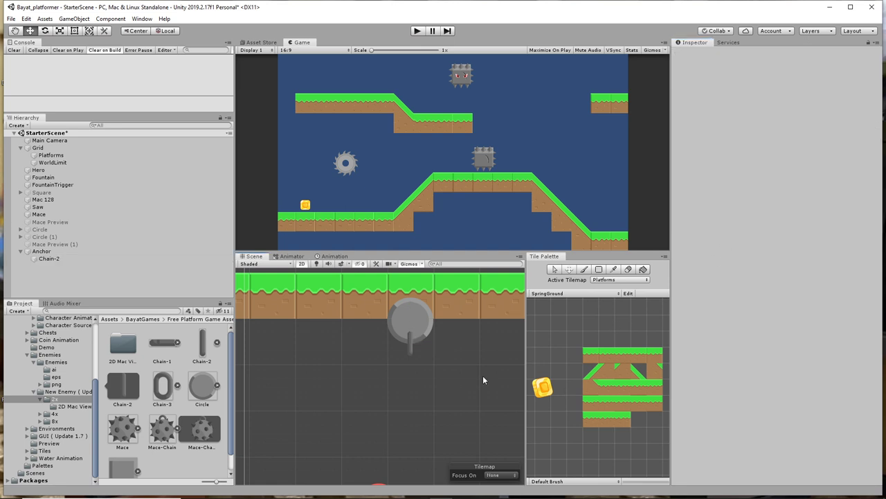
{"action": "left_click", "coordinate": [409, 346]}
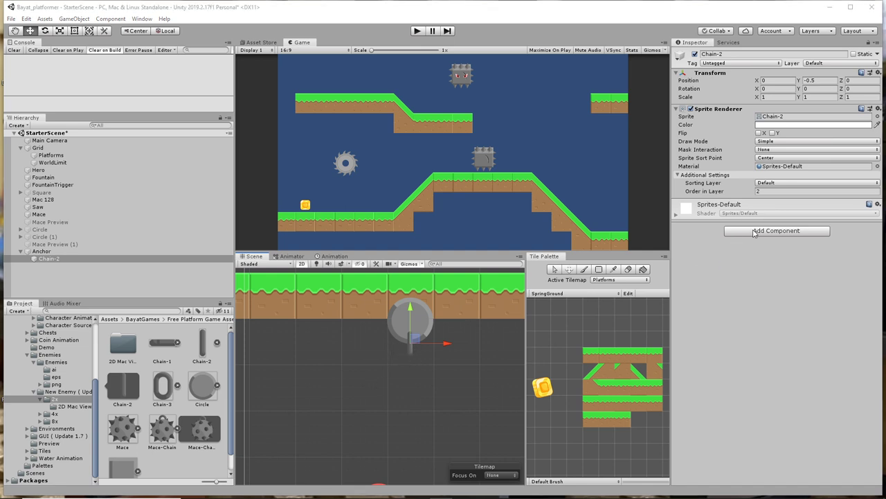
Add a Hinge Joint 2D to Chain-2 via the 'hing' search and test it with a quick run
{"action": "left_click", "coordinate": [754, 231]}
{"action": "type", "text": "hing"}
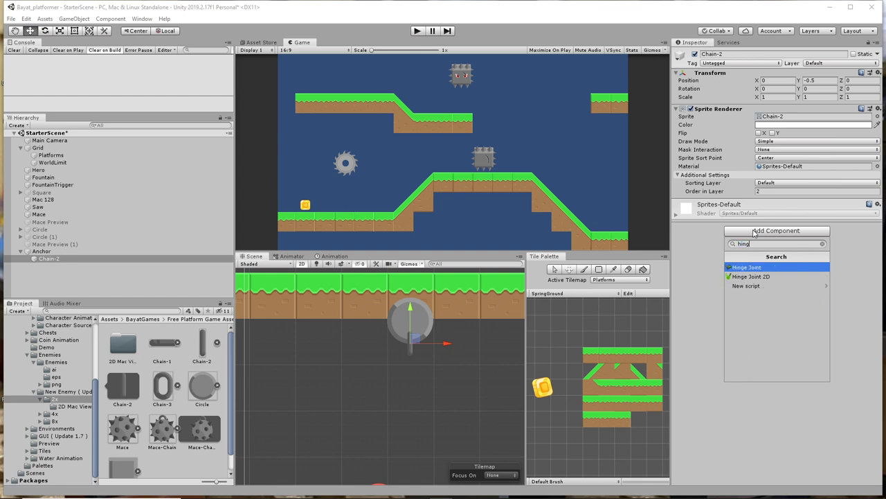
{"action": "key", "text": "Down"}
{"action": "key", "text": "Return"}
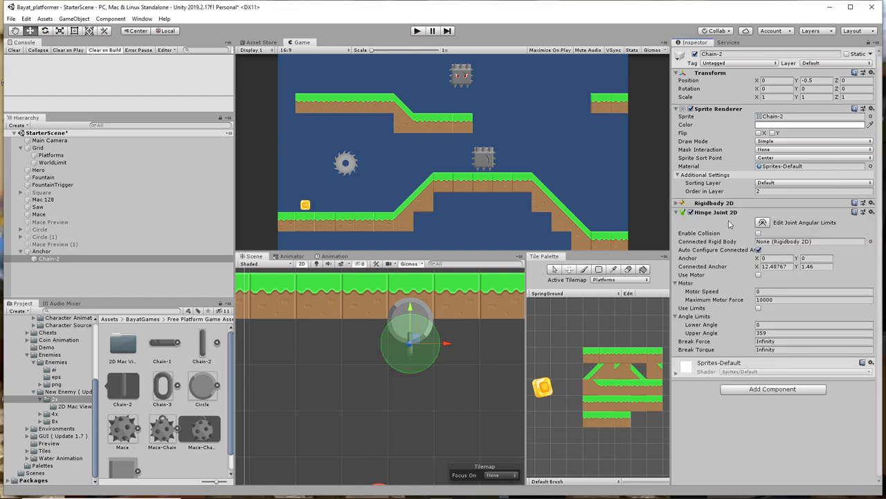
{"action": "left_click", "coordinate": [418, 31]}
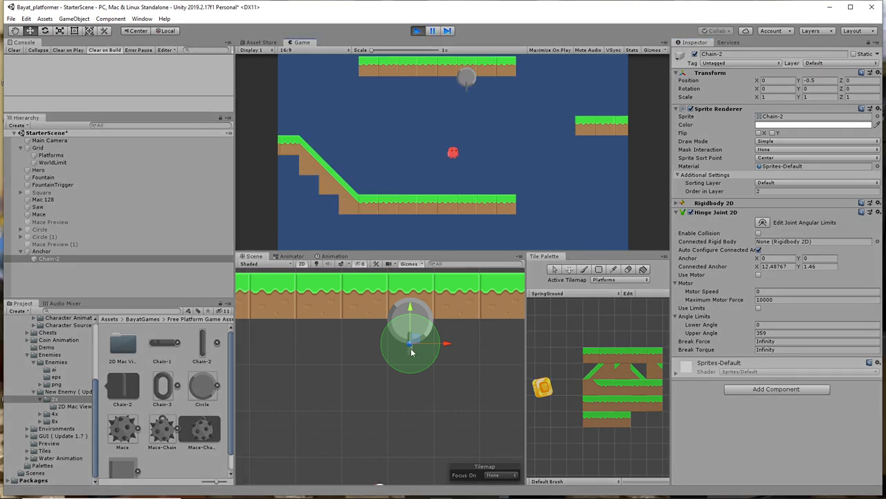
{"action": "left_click", "coordinate": [417, 30]}
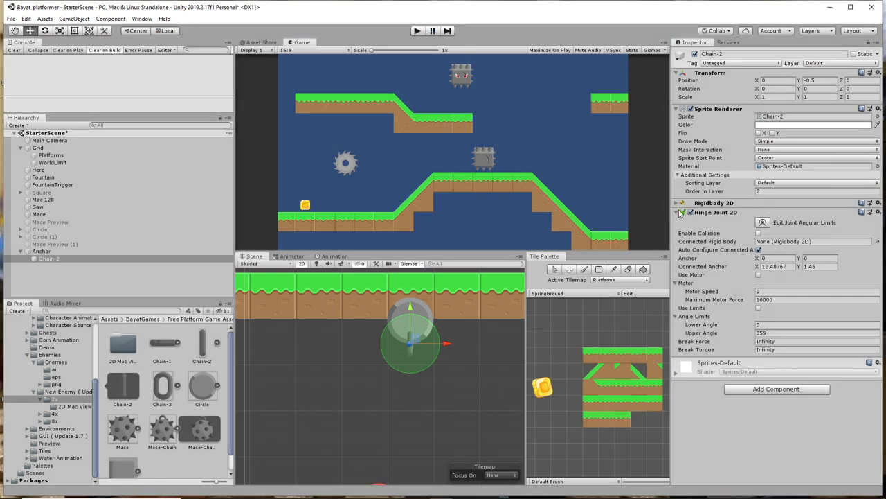
Enable hinge angle limits and move the hinge anchor to the link's top at X 0
{"action": "left_click", "coordinate": [765, 223]}
{"action": "scroll", "coordinate": [414, 355], "scroll_direction": "up", "scroll_amount": 3}
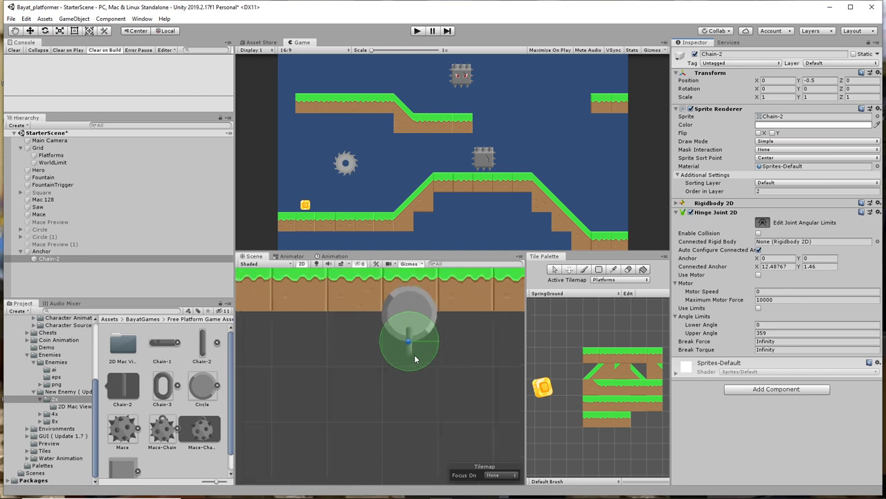
{"action": "middle_click_drag", "start_coordinate": [470, 311], "coordinate": [476, 354]}
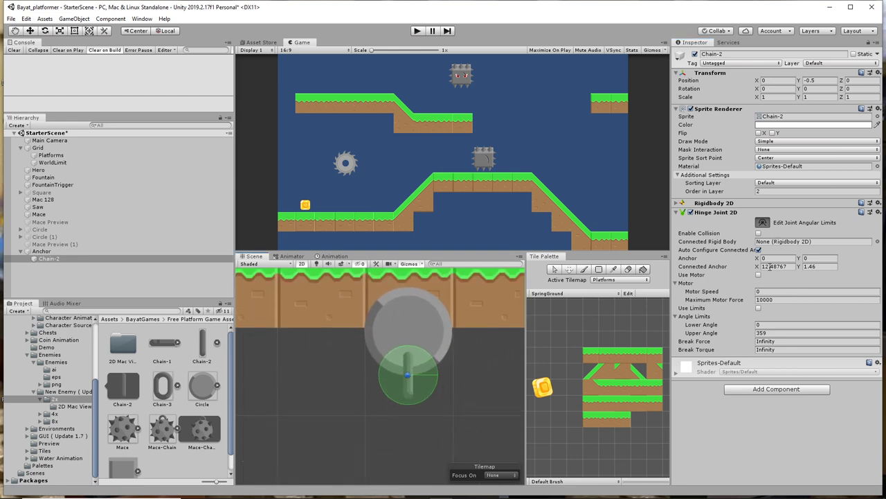
{"action": "left_click", "coordinate": [758, 307]}
{"action": "mouse_move", "coordinate": [407, 374]}
{"action": "left_mouse_down"}
{"action": "mouse_move", "coordinate": [411, 355]}
{"action": "mouse_move", "coordinate": [408, 365]}
{"action": "left_mouse_up"}
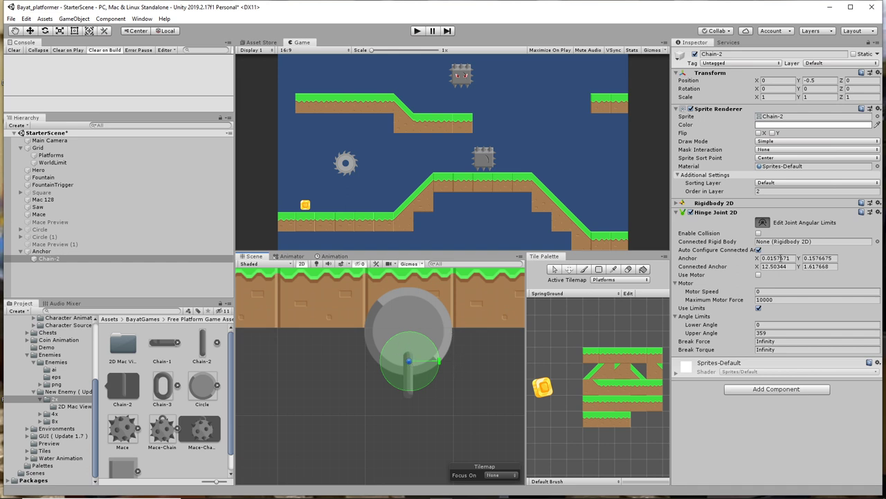
{"action": "left_click", "coordinate": [787, 259]}
{"action": "type", "text": "0"}
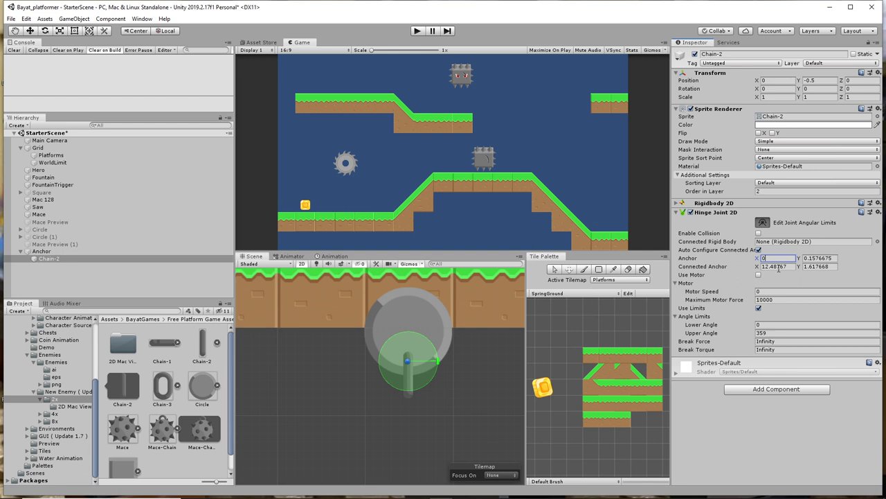
Disable Auto Configure Connected Anchor, set hinge limits to -30 and 30 degrees, and run the game
{"action": "left_click", "coordinate": [759, 250]}
{"action": "left_click", "coordinate": [768, 325]}
{"action": "type", "text": "-30"}
{"action": "key", "text": "Tab"}
{"action": "type", "text": "30"}
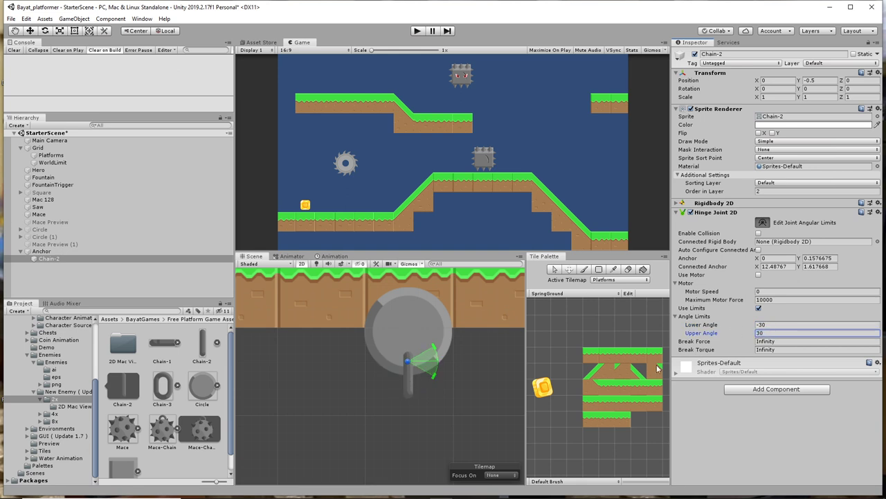
{"action": "left_click", "coordinate": [418, 31]}
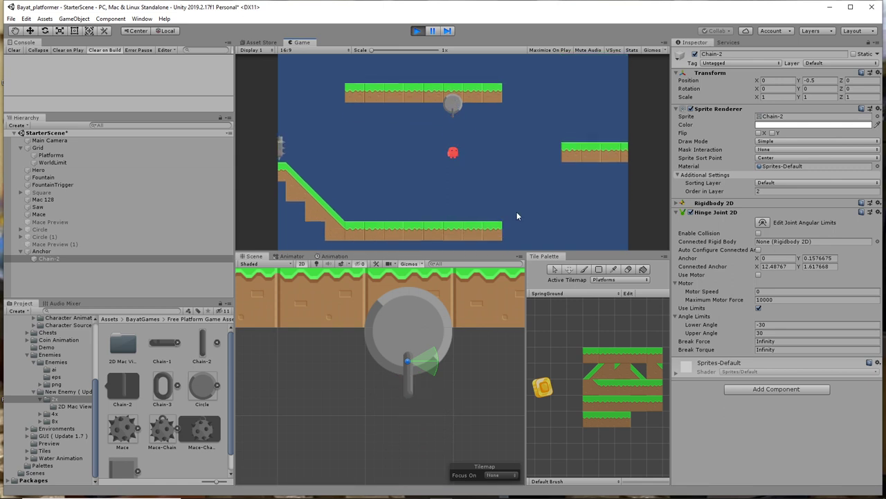
Add a Capsule Collider 2D to Chain-2 via the 'cap' search and check its outline
{"action": "left_click", "coordinate": [789, 389]}
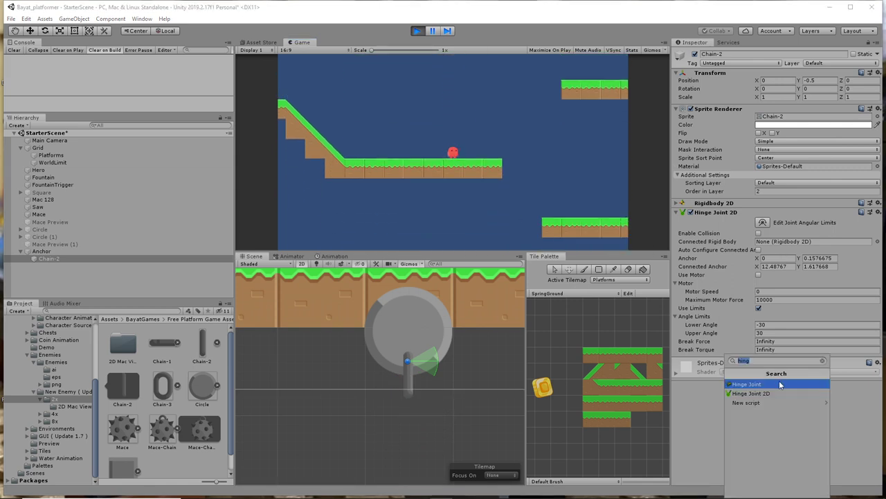
{"action": "type", "text": "cap"}
{"action": "left_click", "coordinate": [780, 393]}
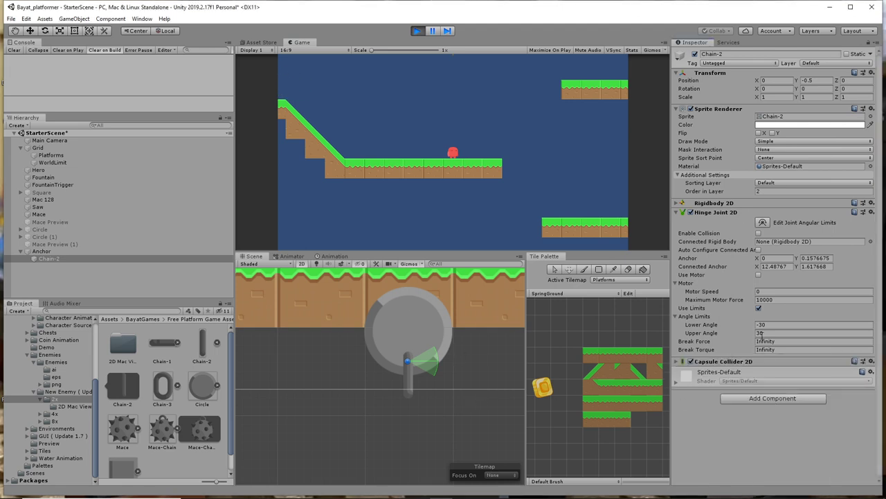
{"action": "left_click", "coordinate": [679, 362]}
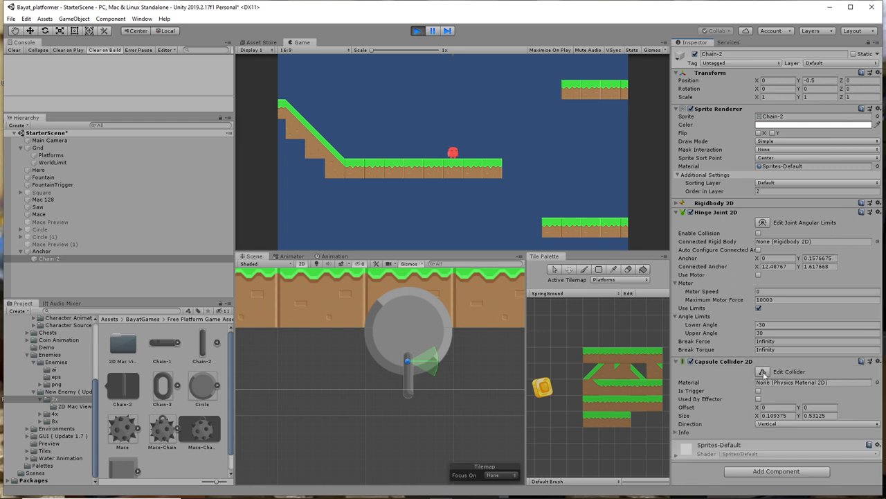
{"action": "left_click", "coordinate": [762, 372]}
{"action": "scroll", "coordinate": [394, 386], "scroll_direction": "up", "scroll_amount": 3}
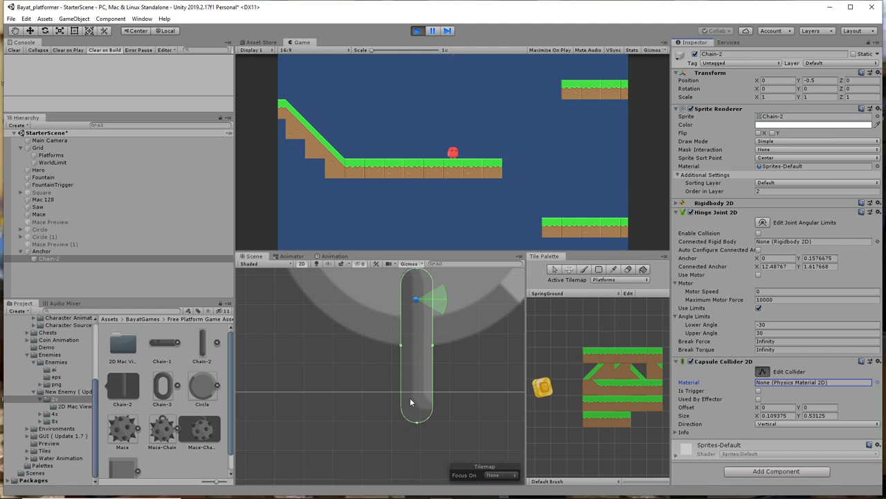
{"action": "left_click", "coordinate": [677, 360]}
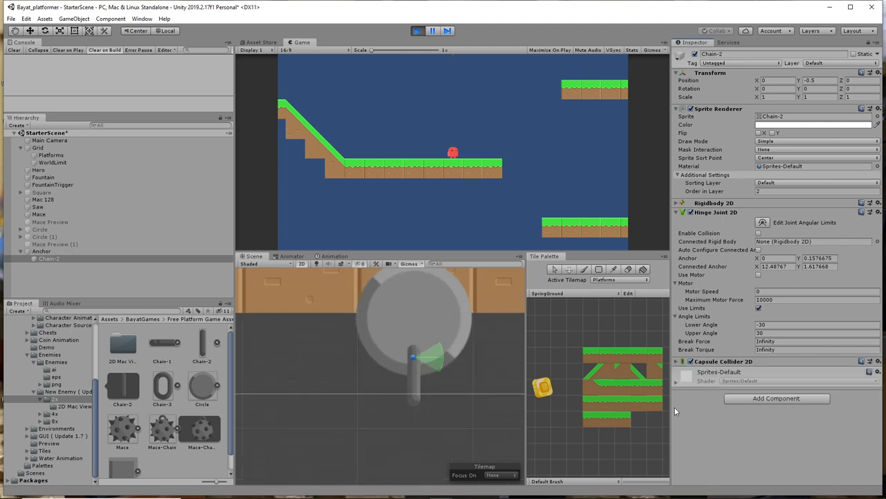
Stop the game, re-add the Capsule Collider 2D outside play mode, and run again
{"action": "left_click", "coordinate": [417, 31]}
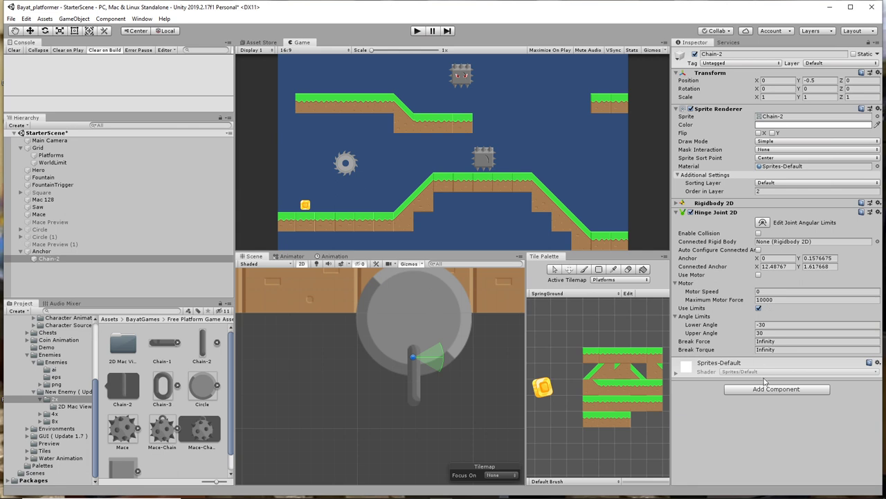
{"action": "left_click", "coordinate": [775, 391]}
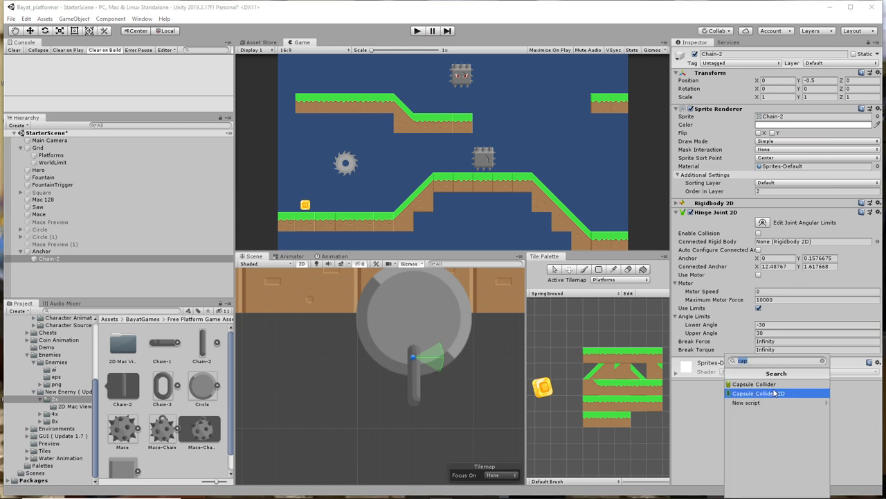
{"action": "left_click", "coordinate": [759, 393]}
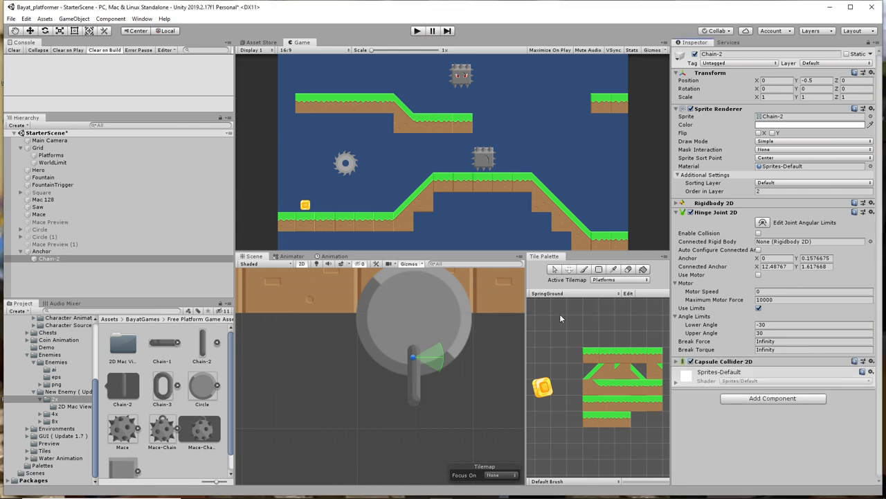
{"action": "left_click", "coordinate": [422, 31]}
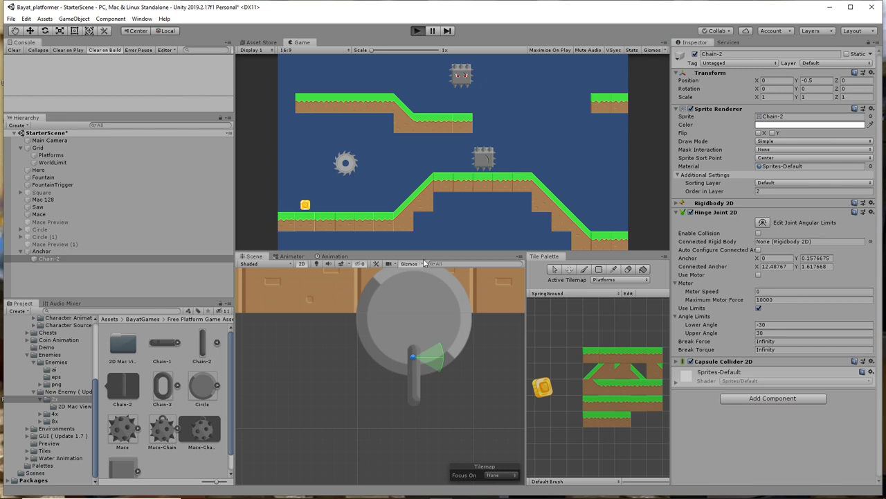
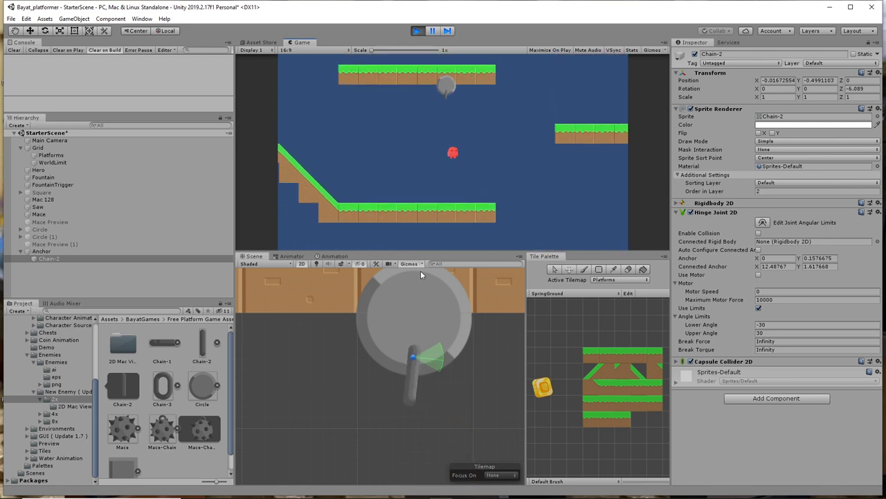
Stop play mode after the Chain-2 hinge test to return to editing
{"action": "left_click", "coordinate": [417, 31]}
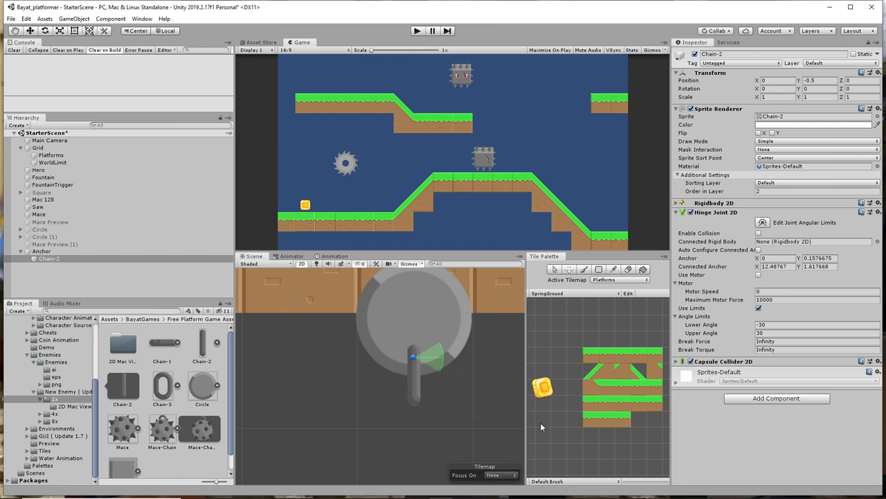
Place a Chain-3 link below Chain-2 with Order in Layer 1 and parent it under Anchor
{"action": "left_click", "coordinate": [202, 391]}
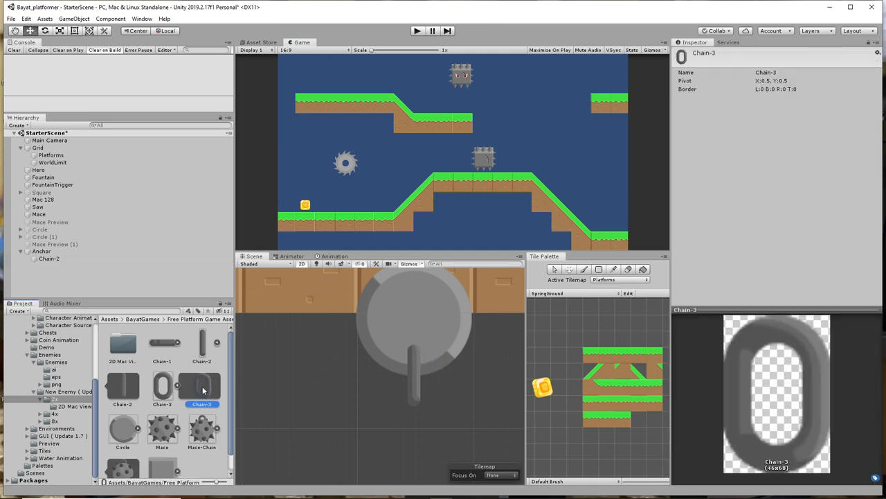
{"action": "left_click_drag", "start_coordinate": [204, 388], "coordinate": [414, 420]}
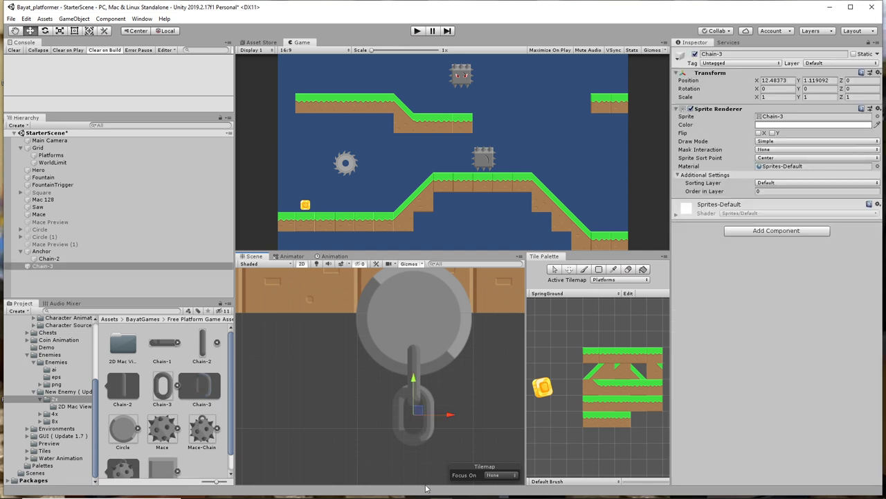
{"action": "left_click", "coordinate": [770, 191]}
{"action": "key", "text": "Return"}
{"action": "left_click", "coordinate": [414, 368]}
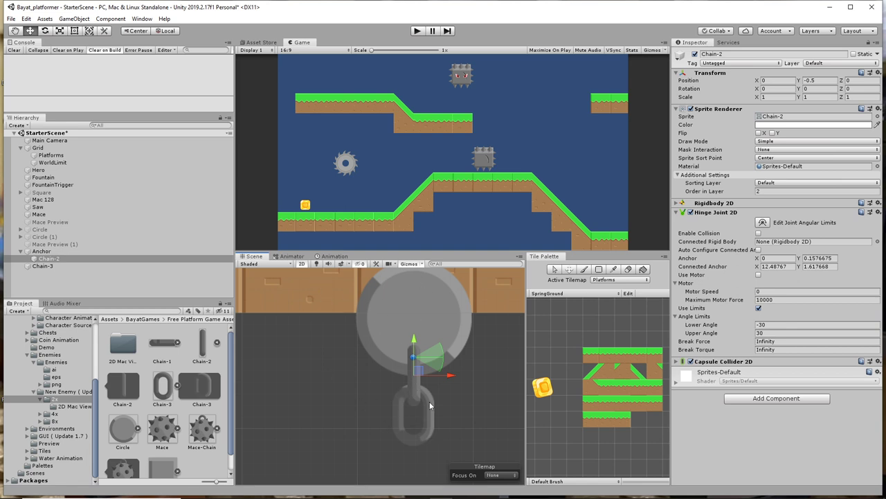
{"action": "left_click", "coordinate": [38, 266]}
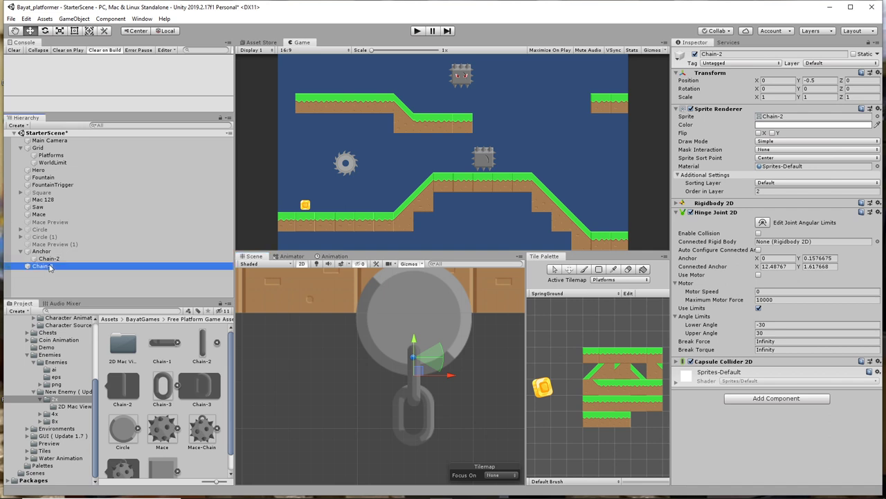
{"action": "left_click_drag", "start_coordinate": [28, 269], "coordinate": [41, 252]}
Give Chain-3 a Hinge Joint 2D and a Capsule Collider 2D
{"action": "left_click", "coordinate": [48, 251]}
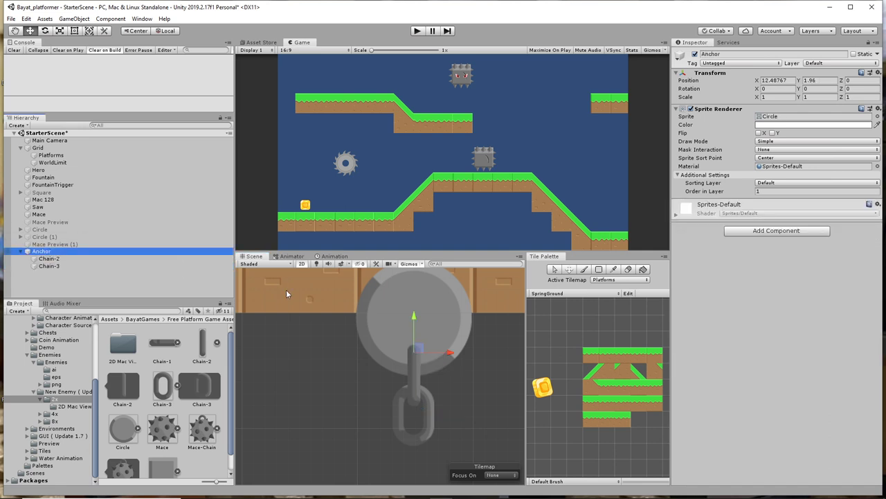
{"action": "left_click", "coordinate": [47, 267]}
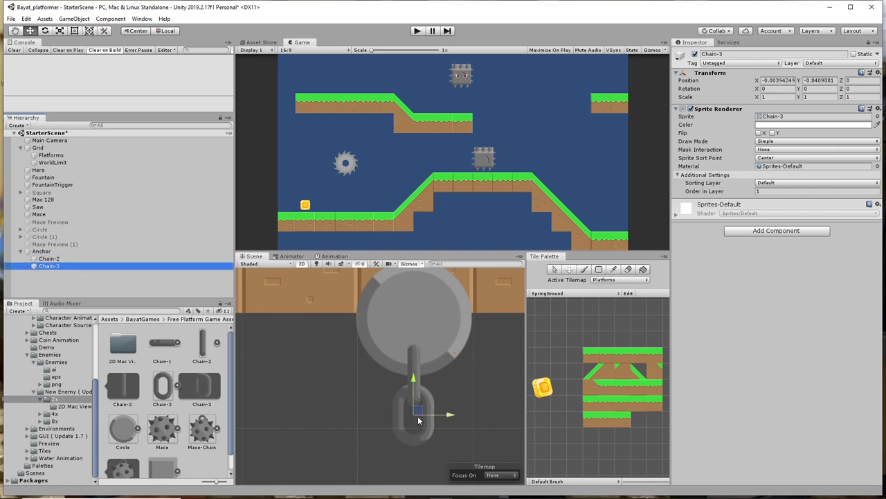
{"action": "left_click", "coordinate": [810, 232]}
{"action": "type", "text": "hing"}
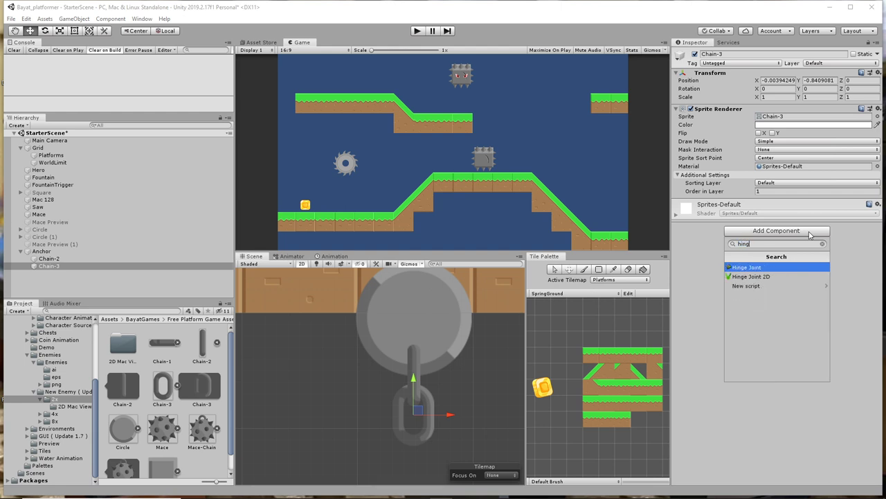
{"action": "key", "text": "Down"}
{"action": "key", "text": "Return"}
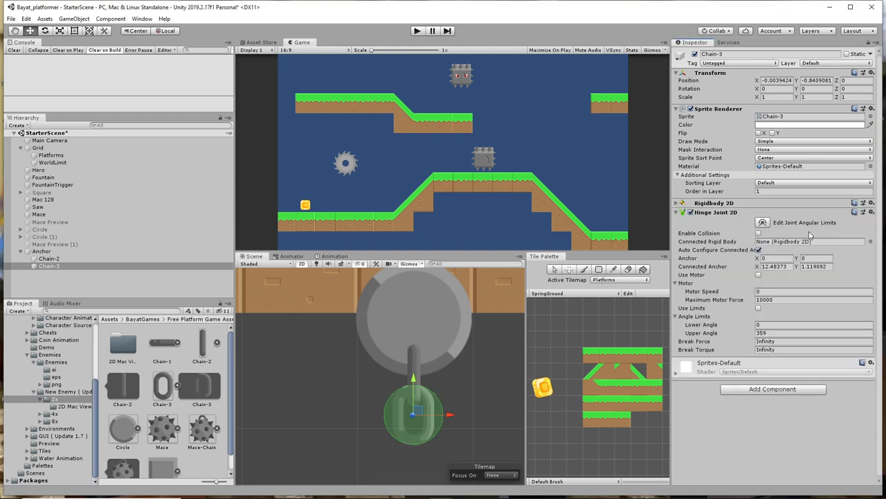
{"action": "left_click", "coordinate": [793, 389]}
{"action": "type", "text": "cap"}
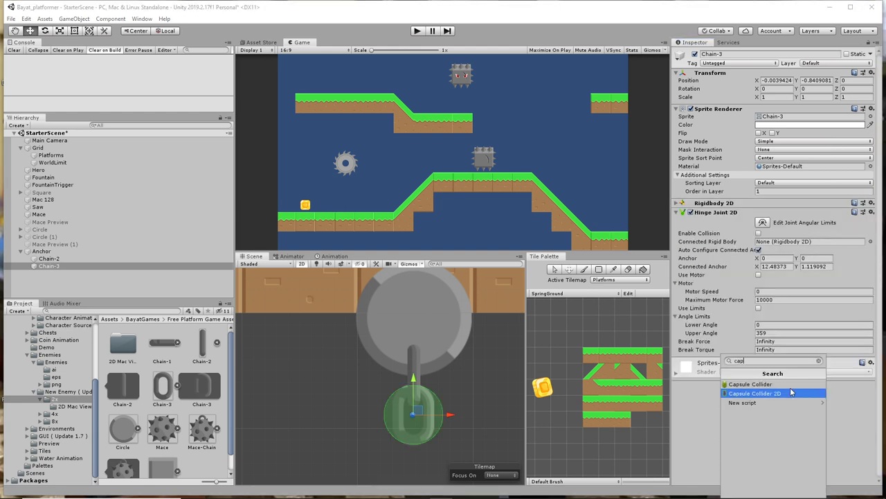
{"action": "left_click", "coordinate": [791, 392]}
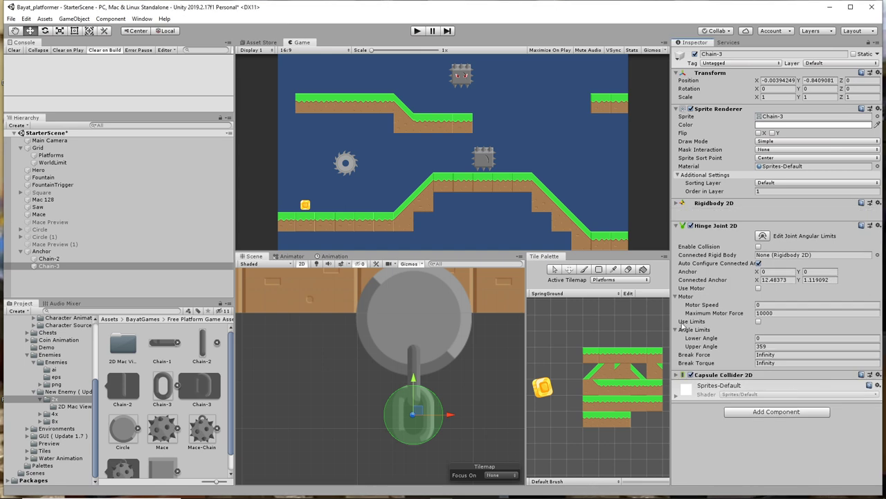
{"action": "left_click", "coordinate": [762, 371]}
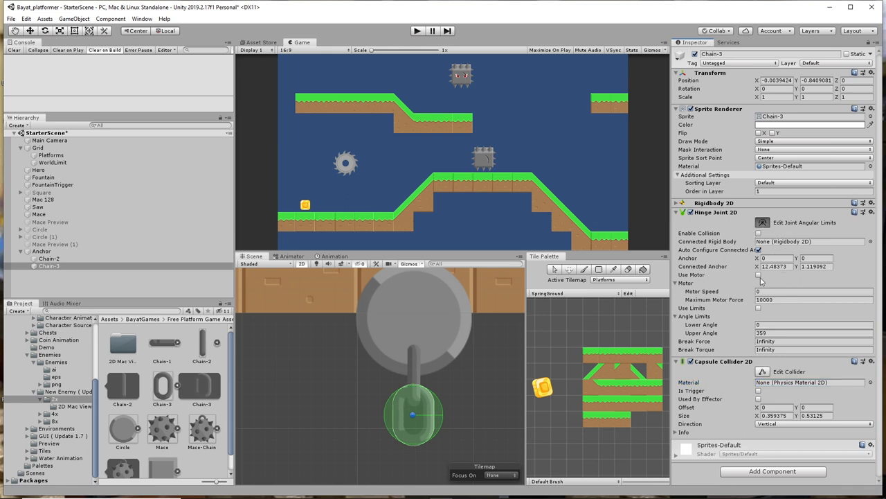
Enable Chain-3's hinge limits with Lower Angle -30 and Upper Angle 30
{"action": "left_click", "coordinate": [758, 308]}
{"action": "left_click", "coordinate": [767, 324]}
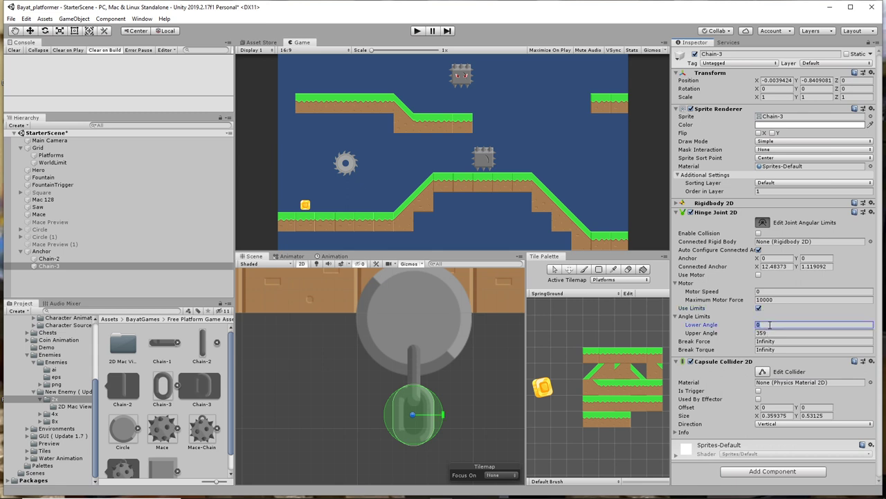
{"action": "type", "text": "-30"}
{"action": "key", "text": "Tab"}
{"action": "type", "text": "30"}
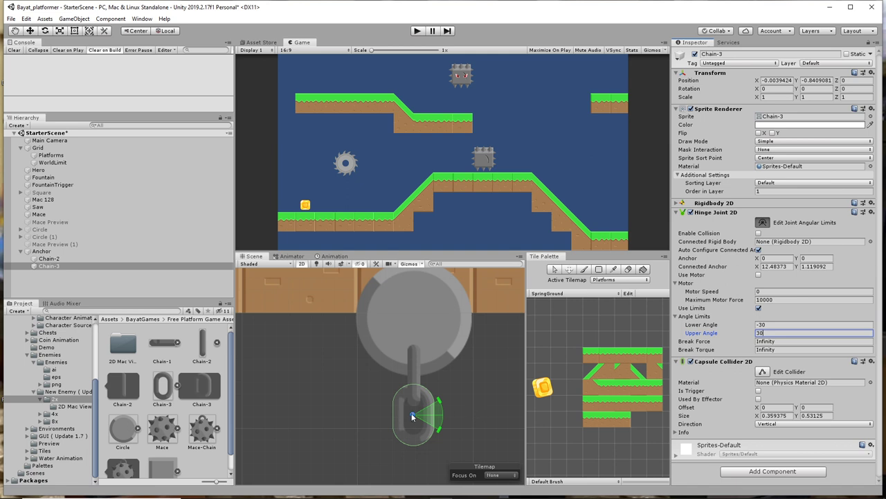
Move the hinge anchor to the link's top and set Position X and Anchor X to 0
{"action": "left_click_drag", "start_coordinate": [412, 417], "coordinate": [414, 396]}
{"action": "scroll", "coordinate": [416, 400], "scroll_direction": "up", "scroll_amount": 5}
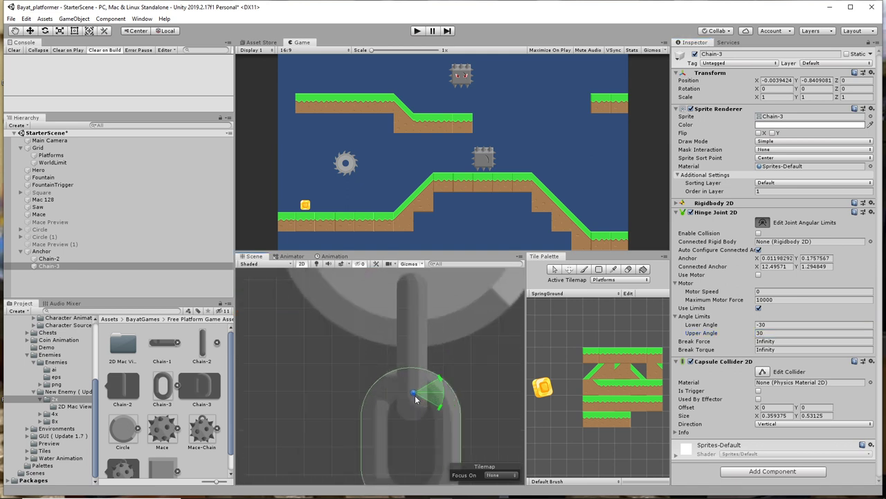
{"action": "left_click", "coordinate": [785, 81]}
{"action": "type", "text": "0"}
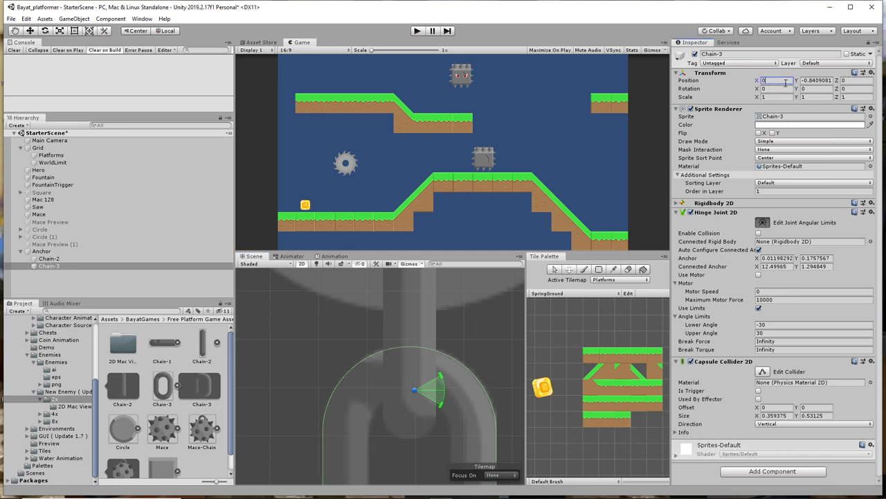
{"action": "left_click", "coordinate": [776, 258]}
{"action": "type", "text": "0"}
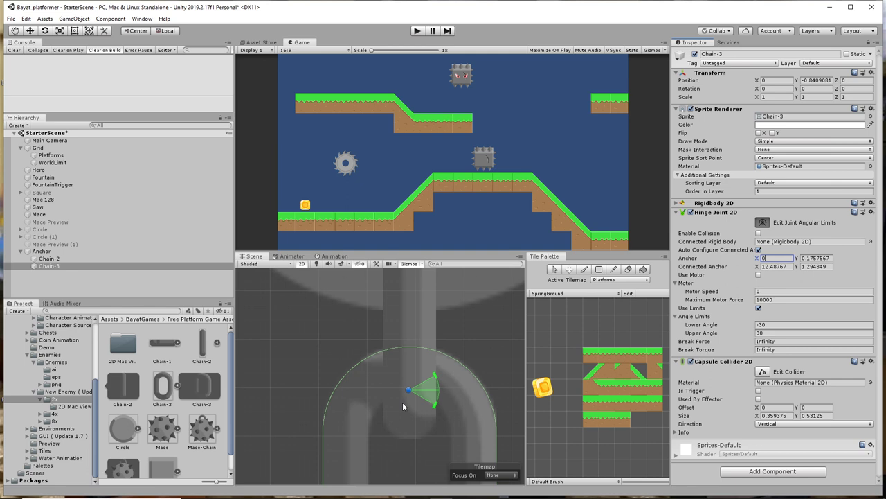
{"action": "scroll", "coordinate": [403, 405], "scroll_direction": "down", "scroll_amount": 6}
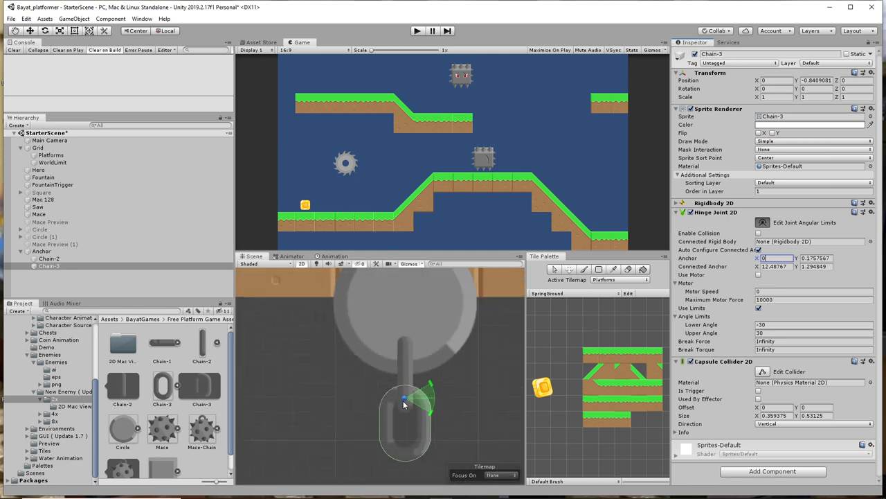
{"action": "scroll", "coordinate": [404, 405], "scroll_direction": "down", "scroll_amount": 1}
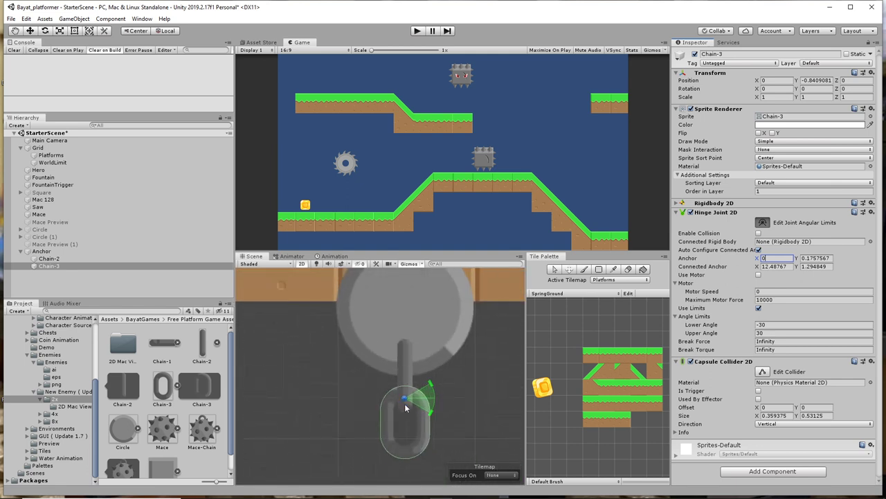
Play-test the swinging chain, stop, and reselect Chain-3 with the Move tool
{"action": "left_click", "coordinate": [416, 30]}
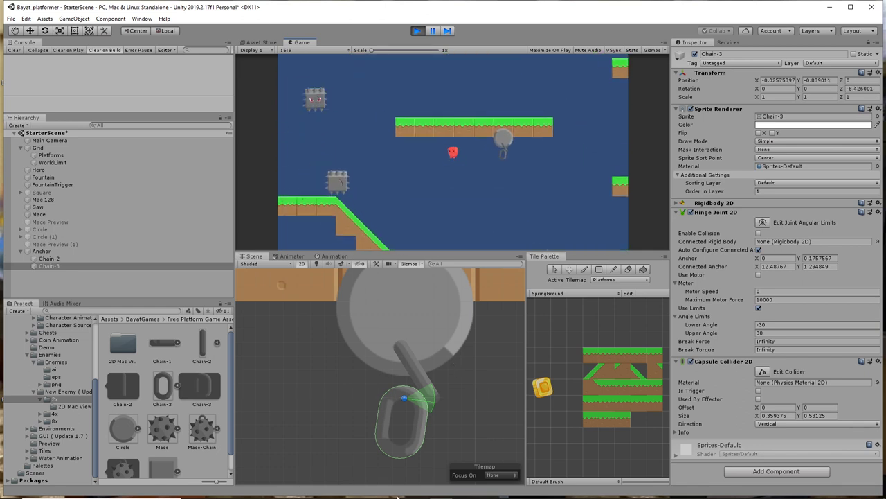
{"action": "left_click", "coordinate": [418, 30]}
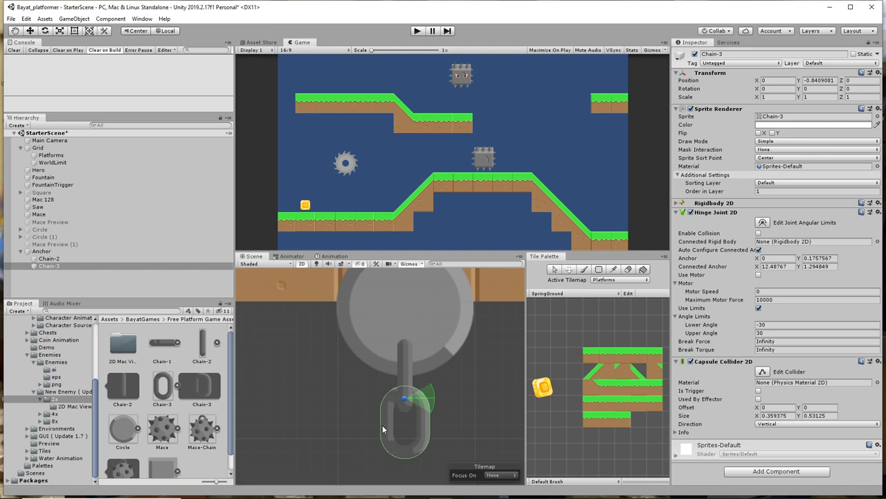
{"action": "left_click", "coordinate": [49, 265]}
{"action": "key", "text": "w"}
{"action": "left_click", "coordinate": [49, 258]}
Turn off Auto Configure Connected Anchor and connect Chain-3's hinge to Chain-2's Rigidbody 2D
{"action": "left_click", "coordinate": [49, 265]}
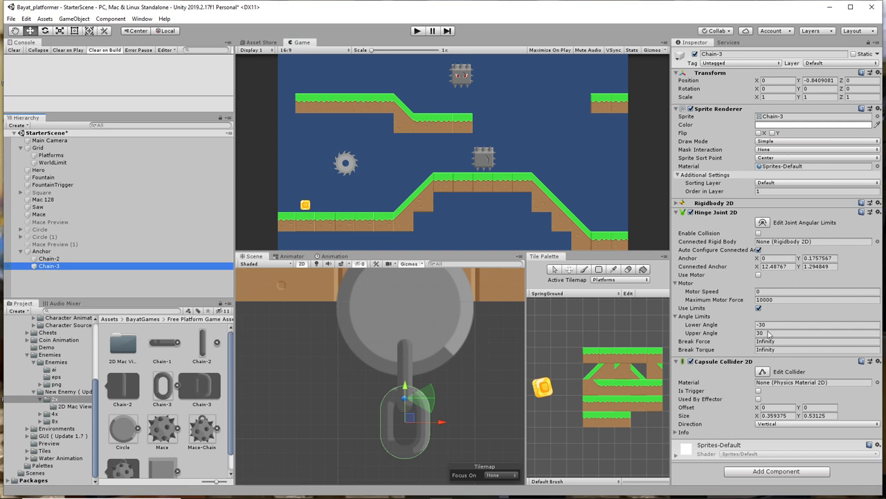
{"action": "left_click", "coordinate": [759, 250]}
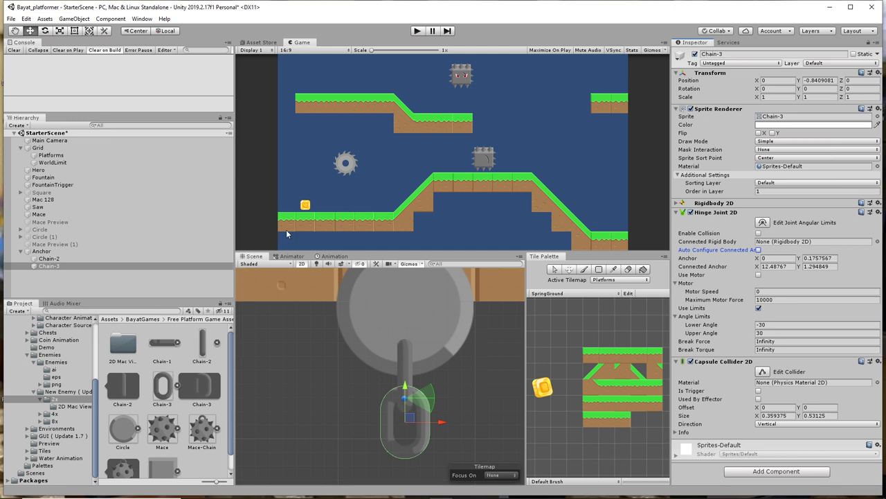
{"action": "left_click", "coordinate": [49, 259]}
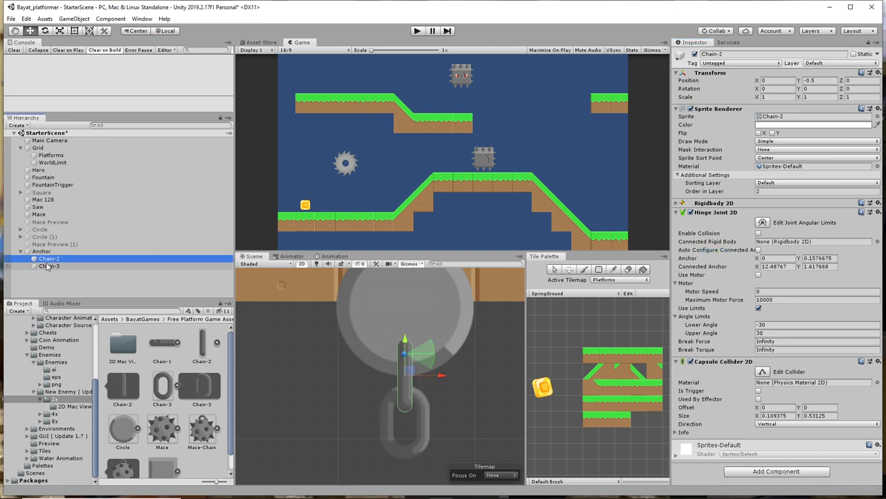
{"action": "left_click_drag", "start_coordinate": [47, 264], "coordinate": [819, 244]}
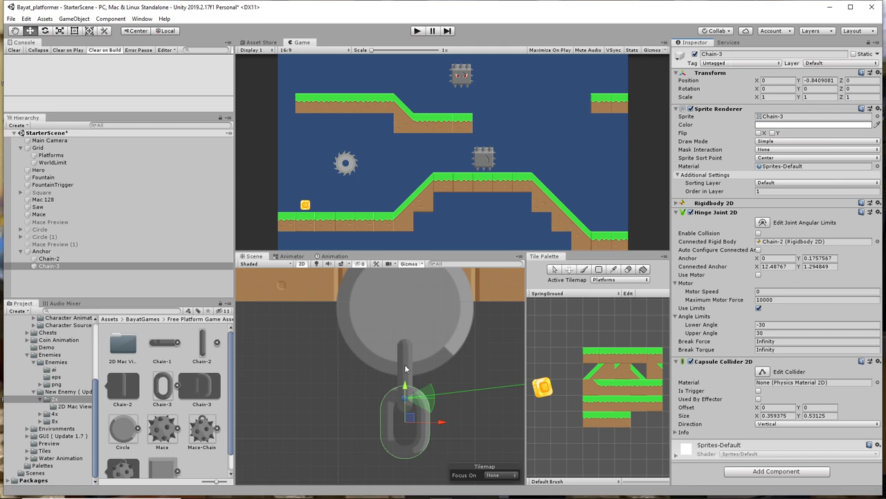
{"action": "scroll", "coordinate": [444, 390], "scroll_direction": "up", "scroll_amount": 2}
{"action": "scroll", "coordinate": [446, 386], "scroll_direction": "down", "scroll_amount": 4}
{"action": "scroll", "coordinate": [446, 388], "scroll_direction": "down", "scroll_amount": 1}
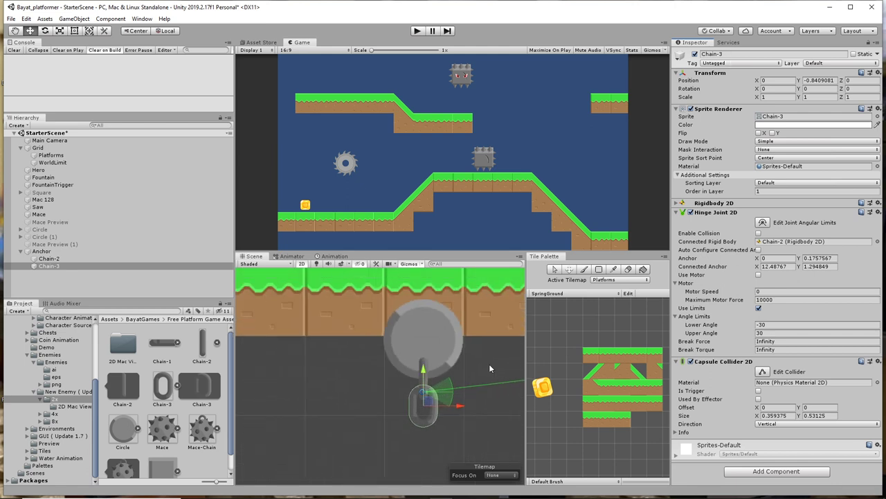
{"action": "key", "text": "Right"}
{"action": "key", "text": "Right"}
{"action": "key", "text": "Right"}
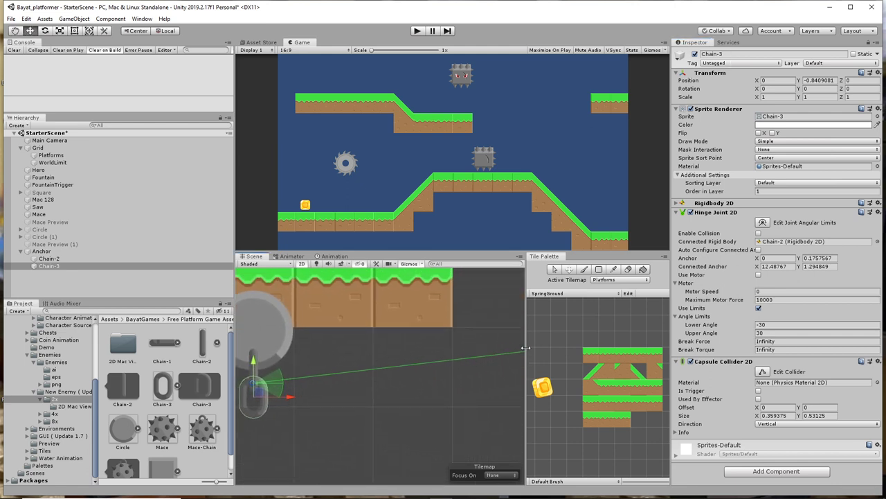
{"action": "scroll", "coordinate": [420, 349], "scroll_direction": "up", "scroll_amount": 1}
{"action": "scroll", "coordinate": [420, 346], "scroll_direction": "down", "scroll_amount": 3}
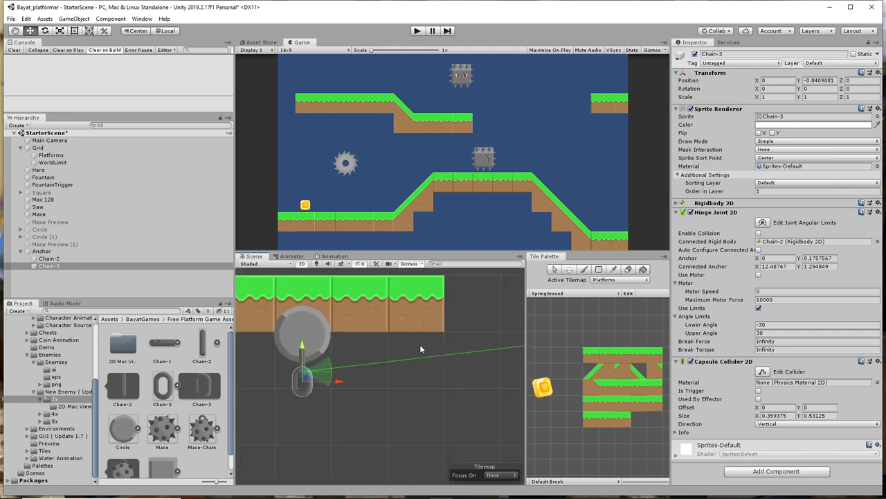
{"action": "scroll", "coordinate": [420, 346], "scroll_direction": "down", "scroll_amount": 5}
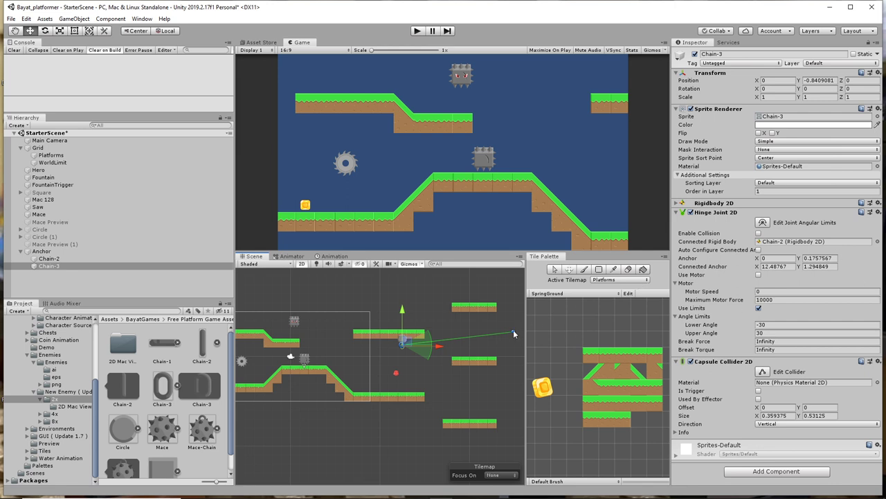
Move Chain-3's connected anchor to 0, -0.1651514 on the link pivot, then start play mode
{"action": "left_click_drag", "start_coordinate": [513, 334], "coordinate": [400, 349]}
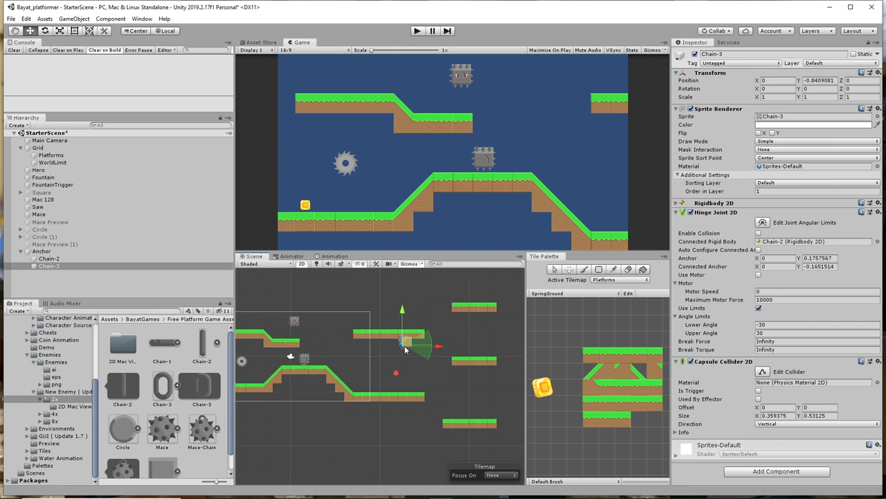
{"action": "scroll", "coordinate": [422, 326], "scroll_direction": "up", "scroll_amount": 10}
{"action": "scroll", "coordinate": [415, 335], "scroll_direction": "up", "scroll_amount": 3}
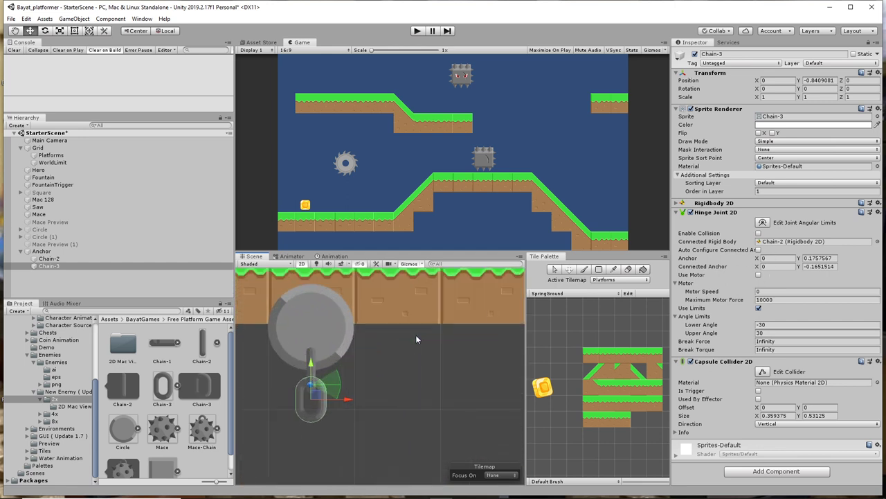
{"action": "scroll", "coordinate": [363, 337], "scroll_direction": "up", "scroll_amount": 3}
{"action": "middle_click_drag", "start_coordinate": [341, 375], "coordinate": [509, 323]}
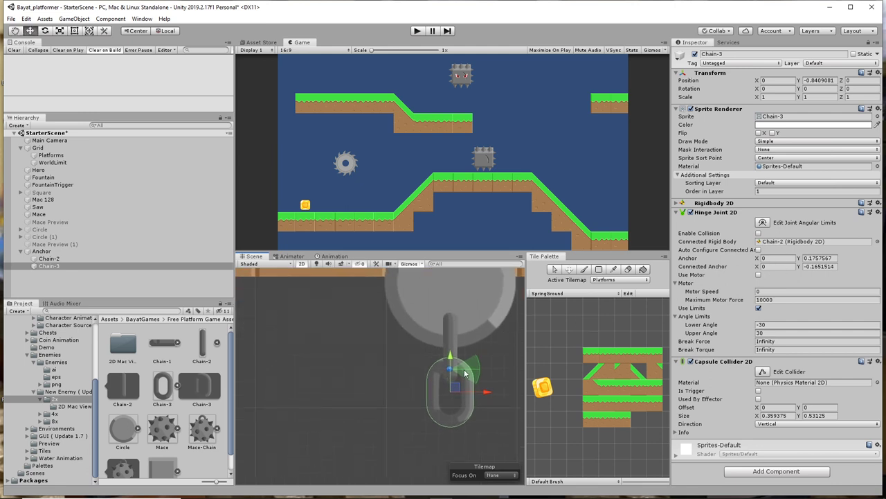
{"action": "scroll", "coordinate": [445, 369], "scroll_direction": "up", "scroll_amount": 3}
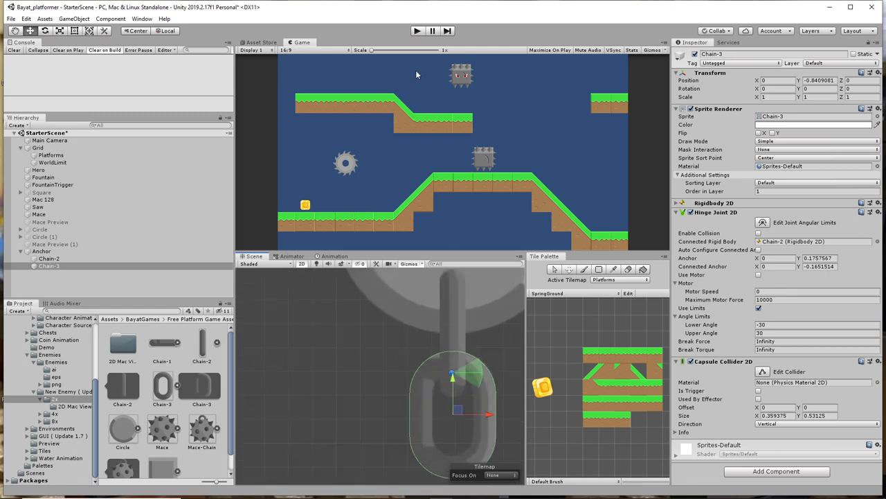
{"action": "left_click", "coordinate": [418, 31]}
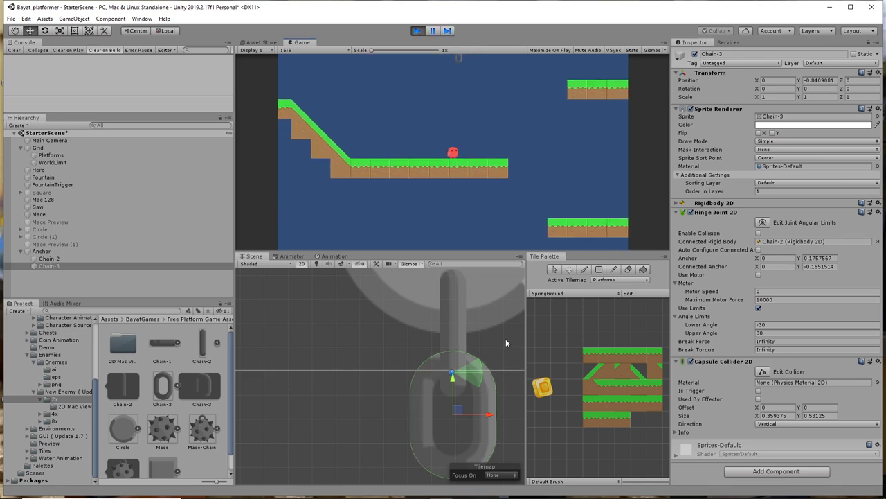
Make the hero jump four times while the chain swings, then stop play mode
{"action": "key", "text": "space"}
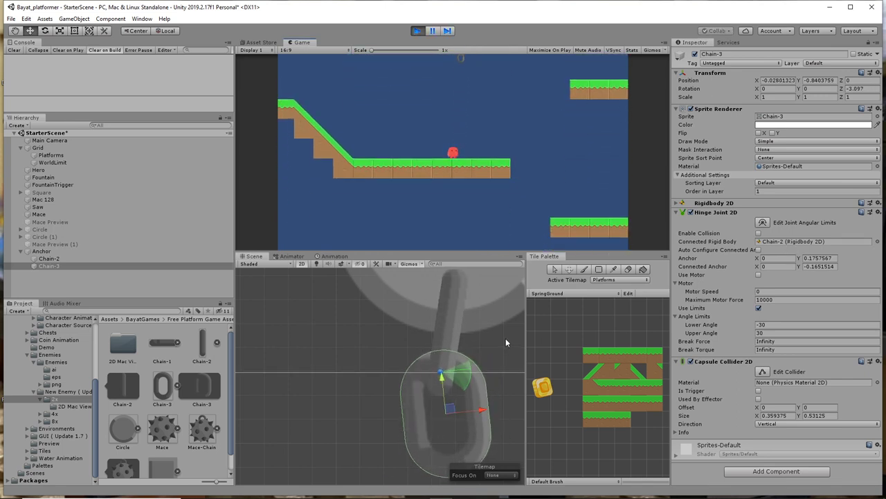
{"action": "key", "text": "space"}
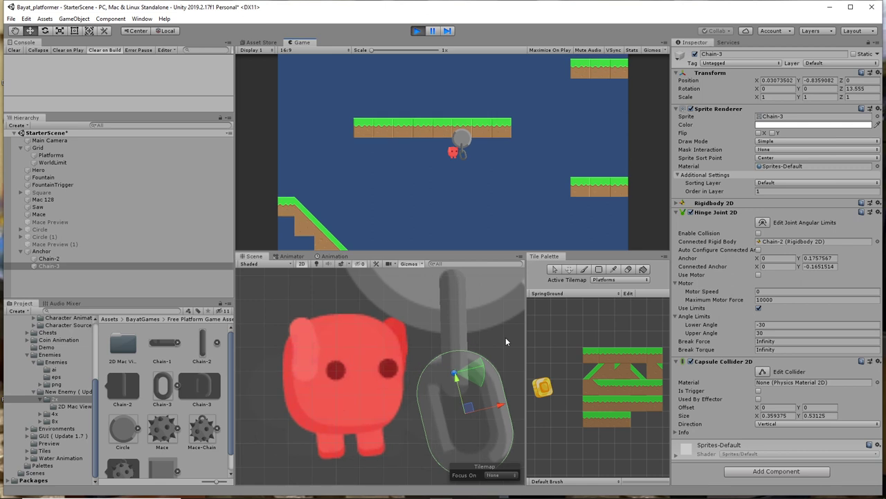
{"action": "key", "text": "space"}
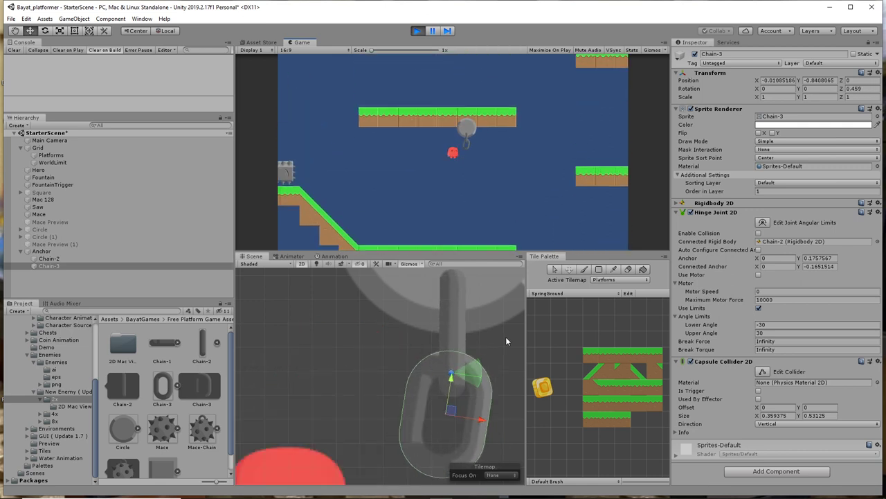
{"action": "key", "text": "space"}
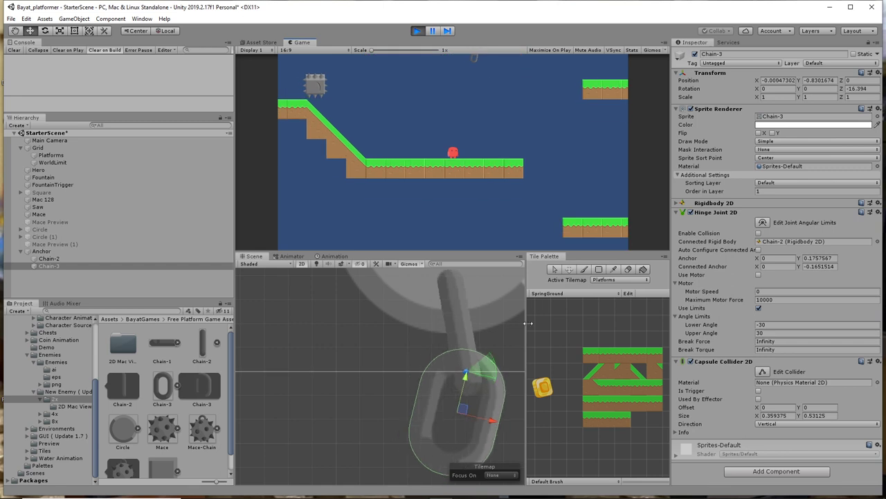
{"action": "left_click", "coordinate": [417, 31]}
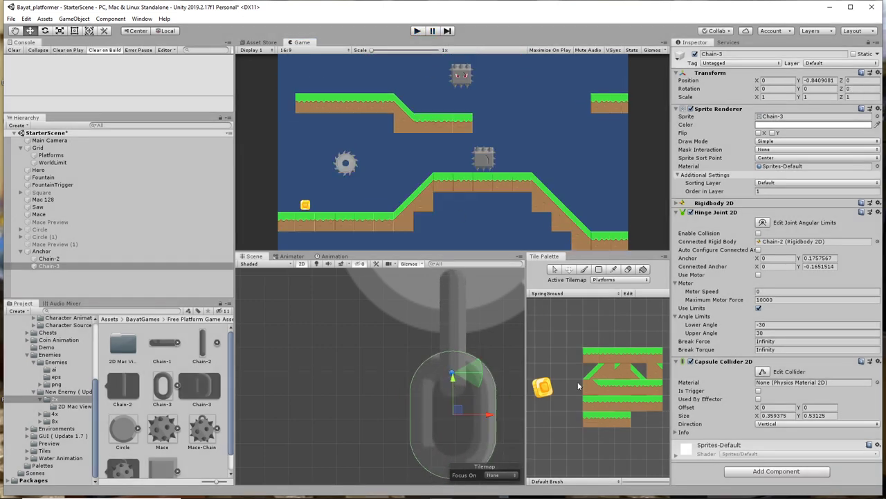
Select the Chain-2 and Chain-3 links together in the Scene view
{"action": "scroll", "coordinate": [521, 366], "scroll_direction": "down", "scroll_amount": 5}
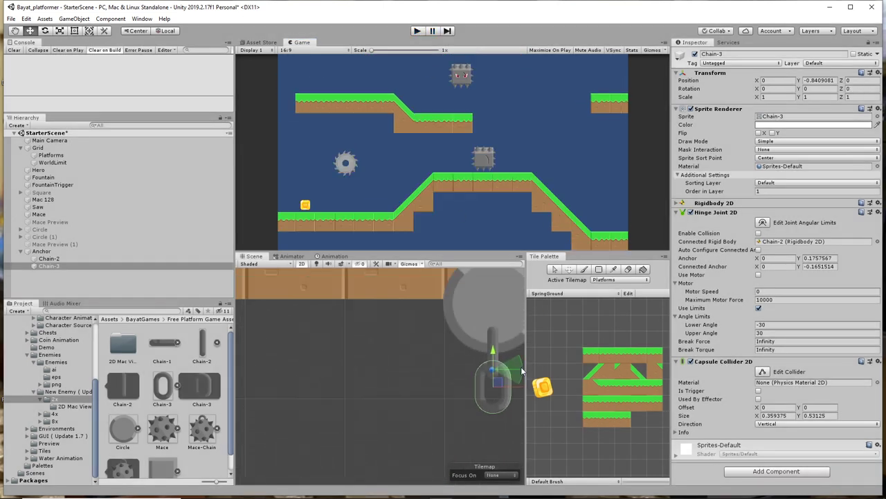
{"action": "middle_click_drag", "start_coordinate": [504, 421], "coordinate": [414, 367]}
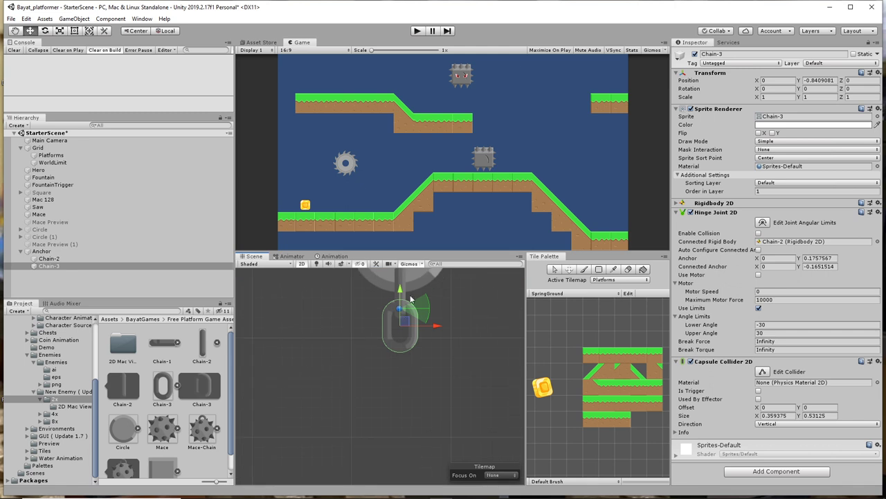
{"action": "left_click", "coordinate": [420, 328]}
{"action": "left_click", "coordinate": [398, 295]}
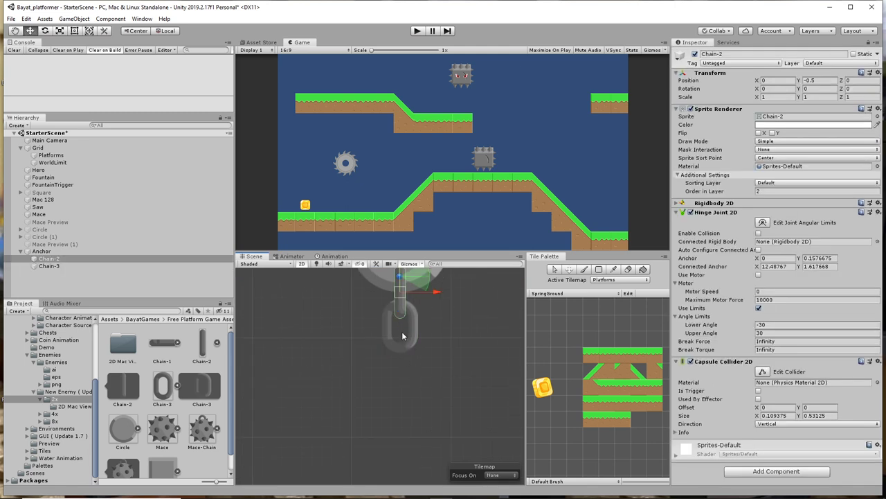
{"action": "left_click", "coordinate": [402, 345], "text": "shift"}
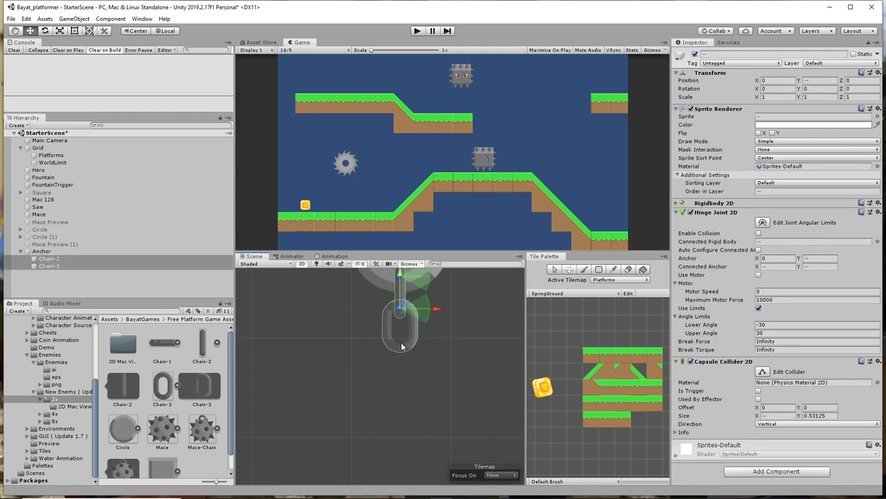
Duplicate Chain-2 and Chain-3, rename the copies Chain-4 and Chain-5, and move them below
{"action": "key", "text": "ctrl+d"}
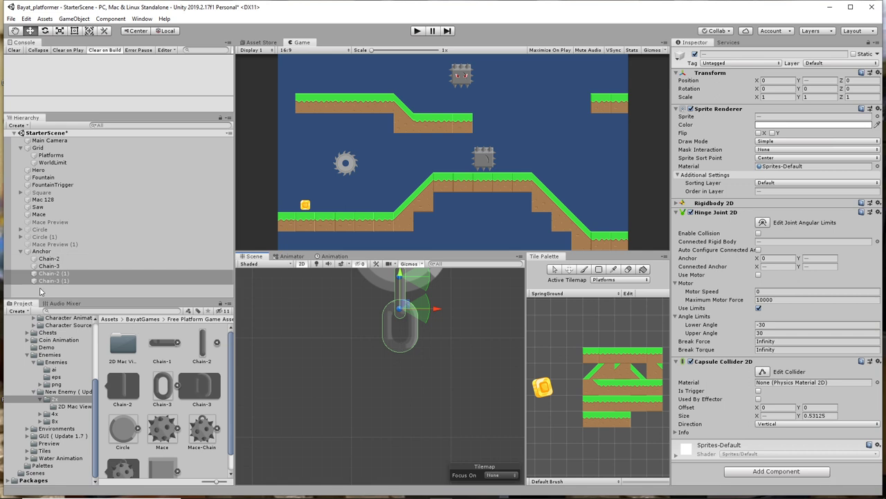
{"action": "left_click", "coordinate": [56, 276]}
{"action": "left_click", "coordinate": [58, 275]}
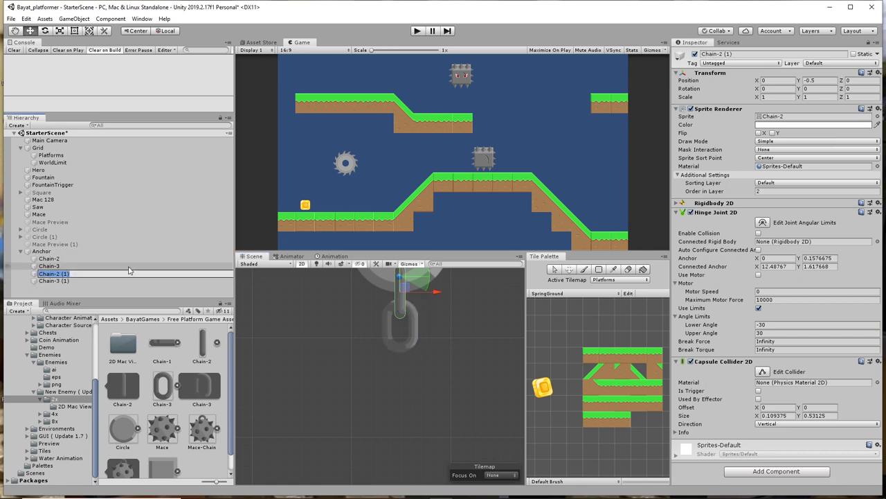
{"action": "left_click", "coordinate": [722, 54]}
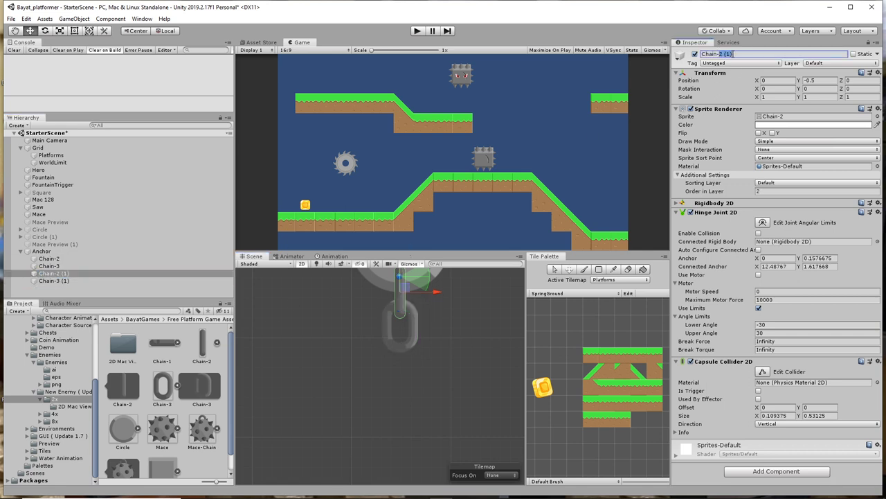
{"action": "type", "text": "Chain-4"}
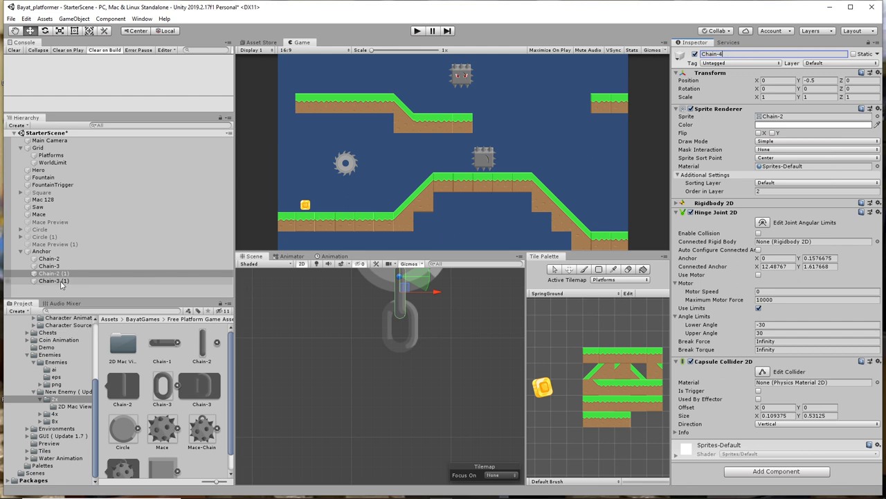
{"action": "left_click", "coordinate": [166, 280]}
{"action": "left_click", "coordinate": [721, 54]}
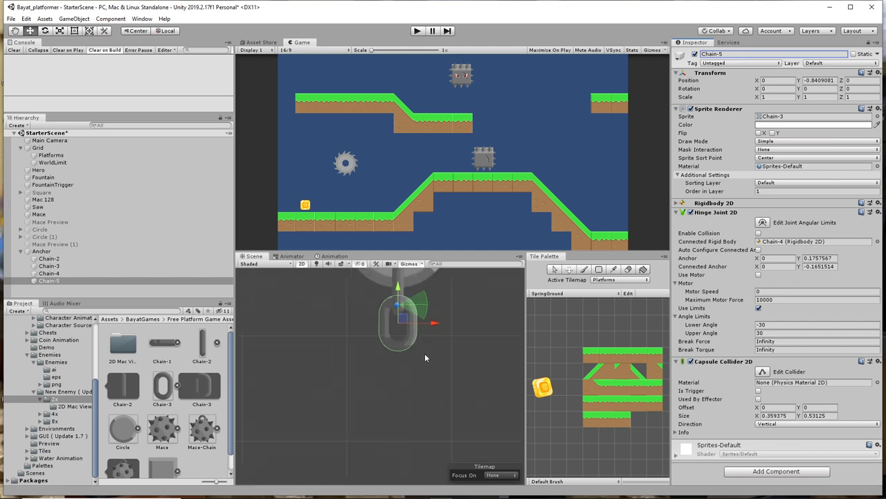
{"action": "left_click", "coordinate": [43, 273], "text": "ctrl"}
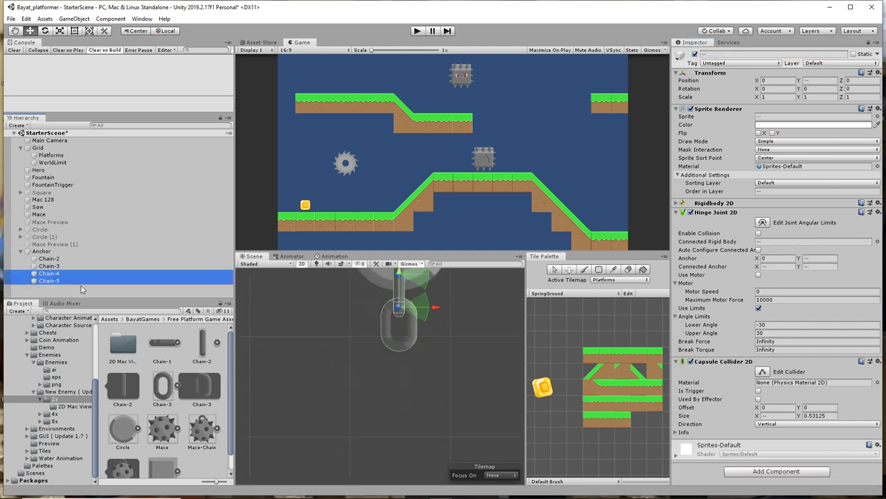
{"action": "left_click_drag", "start_coordinate": [399, 274], "coordinate": [387, 341]}
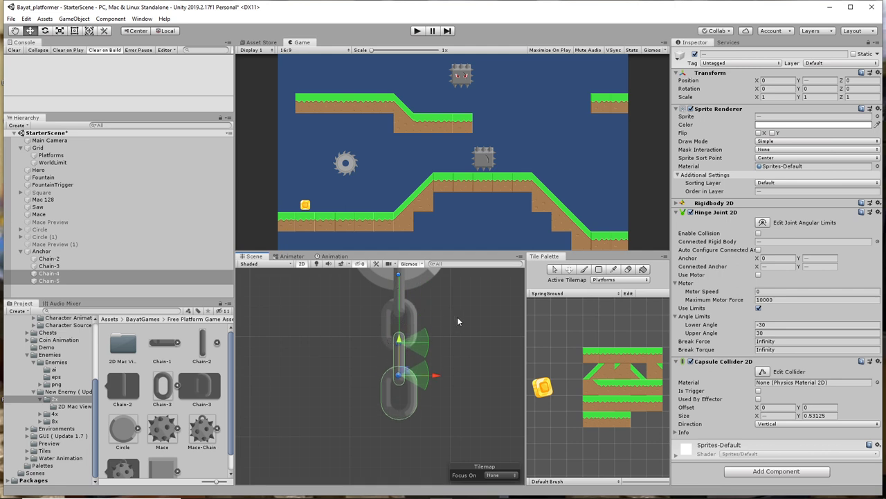
Select Chain-4 and drag its connected anchor down toward the link centre
{"action": "left_click", "coordinate": [458, 319]}
{"action": "left_click", "coordinate": [395, 360]}
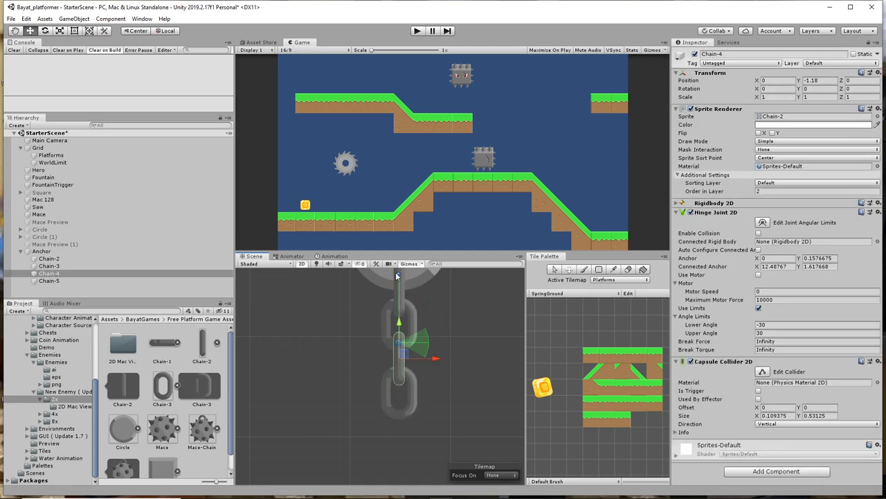
{"action": "left_click_drag", "start_coordinate": [399, 274], "coordinate": [399, 346]}
{"action": "left_click", "coordinate": [412, 400]}
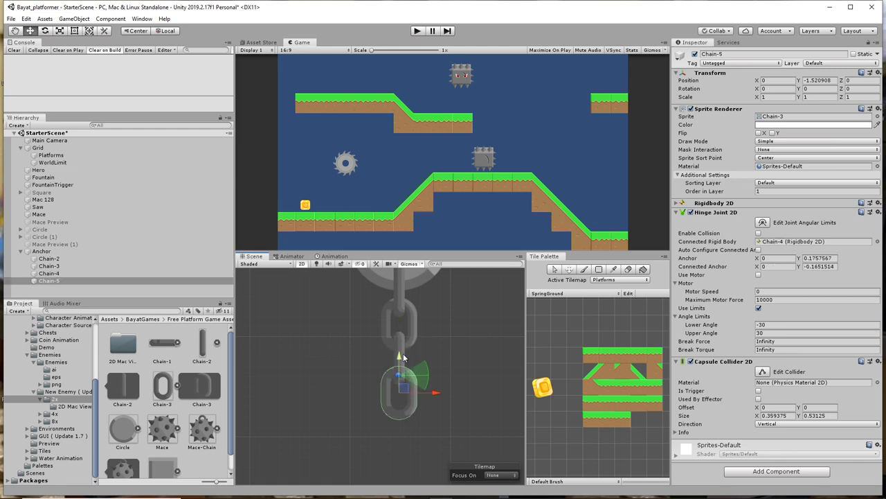
{"action": "left_click", "coordinate": [49, 274]}
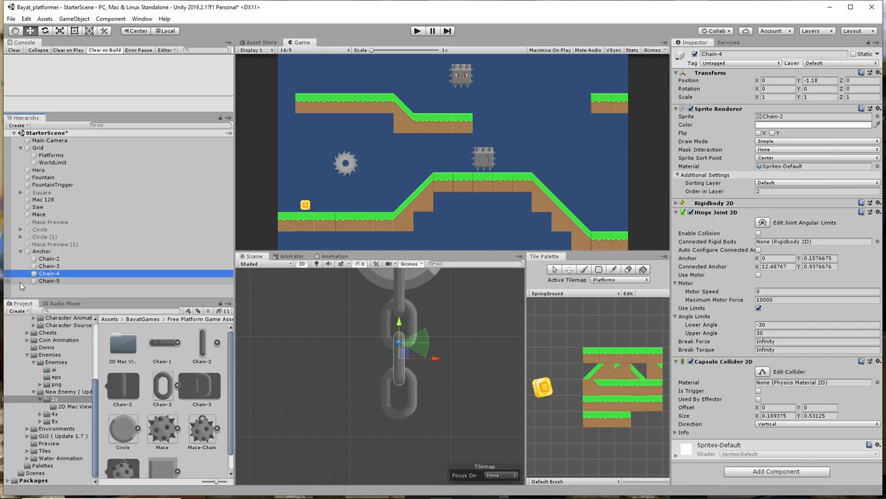
Hinge Chain-4 to Chain-3's Rigidbody 2D with its connected anchor at 0, -0.1814244
{"action": "left_click_drag", "start_coordinate": [35, 269], "coordinate": [792, 241]}
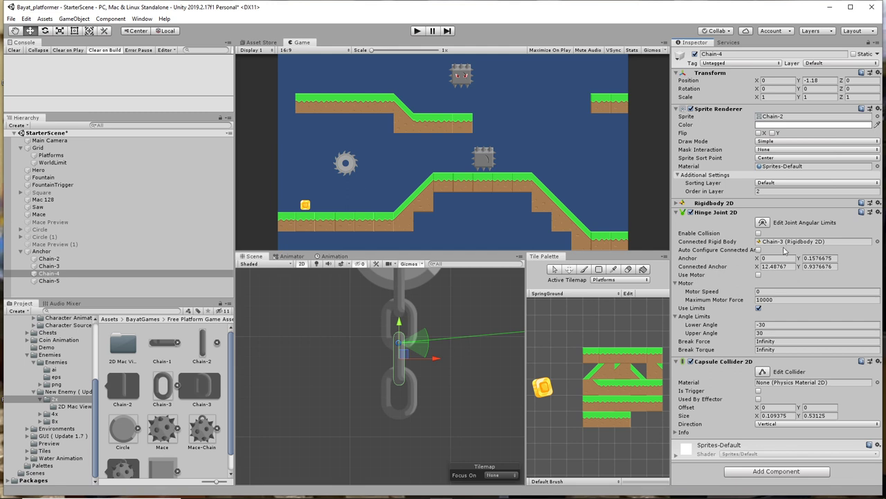
{"action": "left_click", "coordinate": [776, 266]}
{"action": "type", "text": "0"}
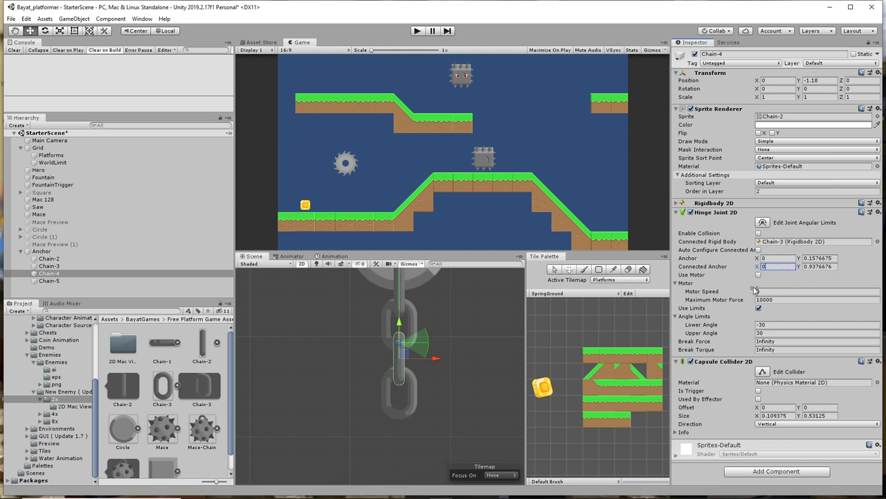
{"action": "scroll", "coordinate": [537, 320], "scroll_direction": "up", "scroll_amount": 3}
{"action": "scroll", "coordinate": [536, 320], "scroll_direction": "down", "scroll_amount": 3}
{"action": "scroll", "coordinate": [444, 318], "scroll_direction": "down", "scroll_amount": 4}
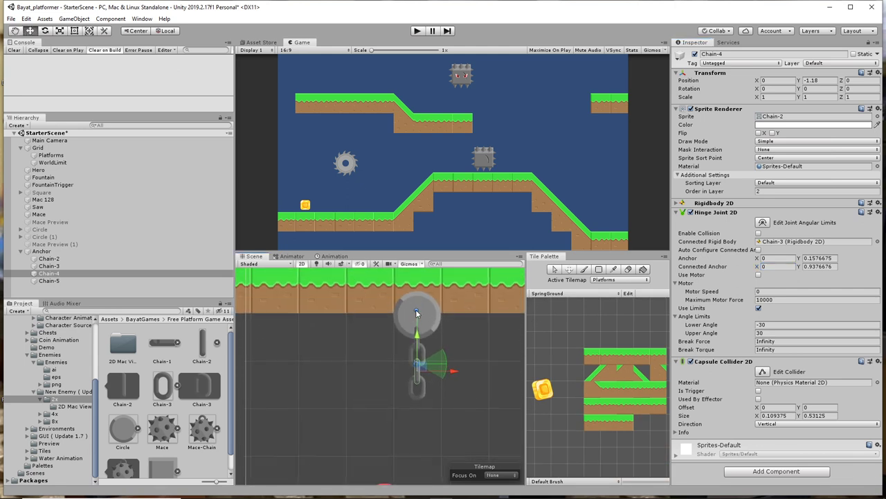
{"action": "left_click_drag", "start_coordinate": [416, 313], "coordinate": [424, 341]}
{"action": "scroll", "coordinate": [424, 341], "scroll_direction": "up", "scroll_amount": 2}
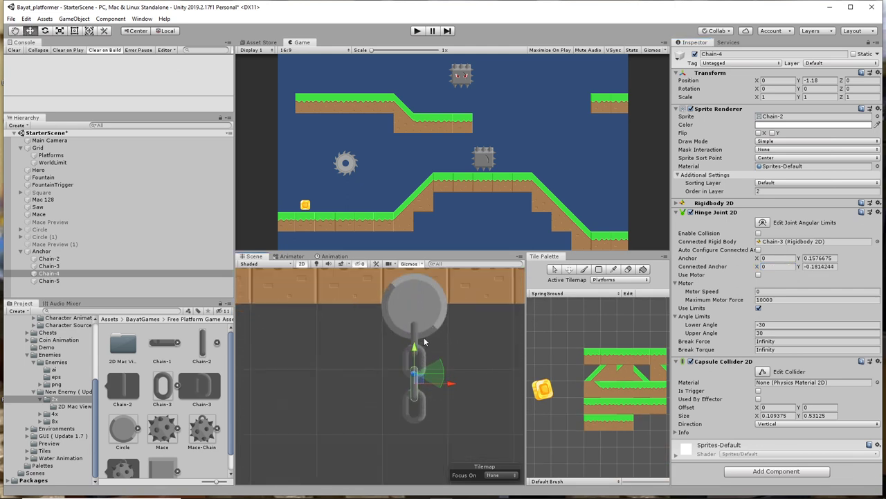
{"action": "scroll", "coordinate": [424, 341], "scroll_direction": "up", "scroll_amount": 3}
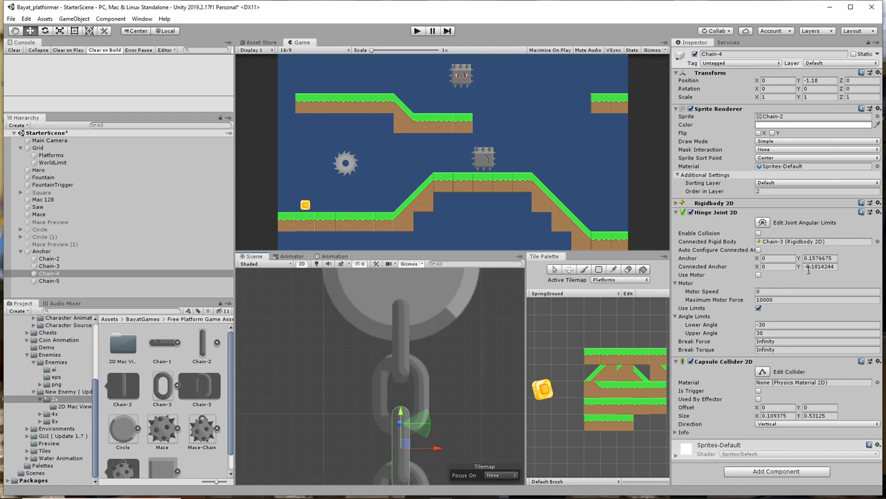
{"action": "scroll", "coordinate": [456, 369], "scroll_direction": "down", "scroll_amount": 3}
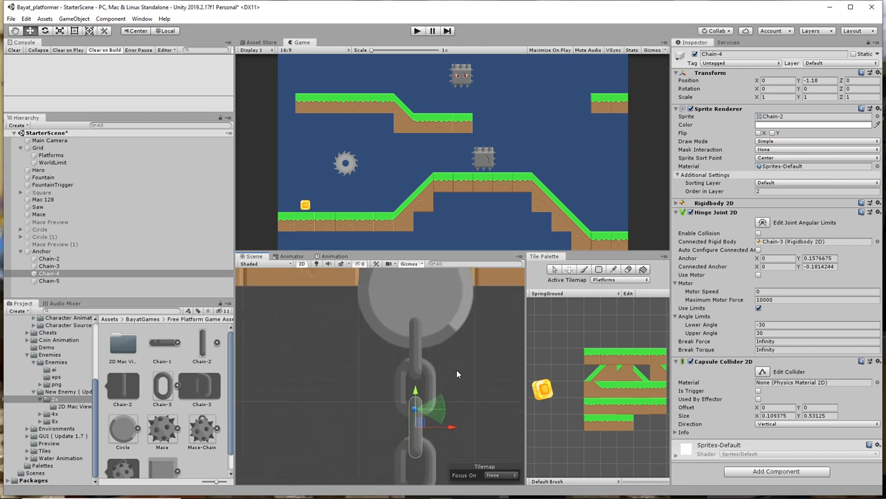
{"action": "left_click", "coordinate": [49, 258]}
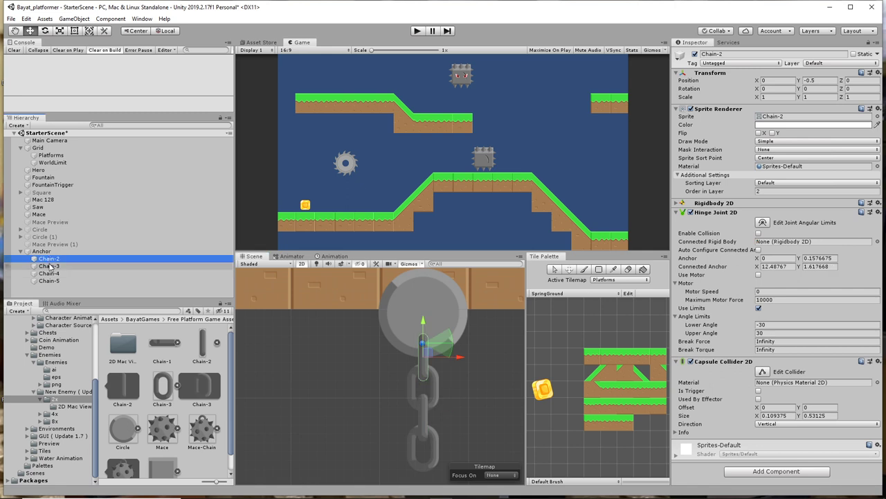
{"action": "left_click", "coordinate": [50, 267]}
{"action": "left_click", "coordinate": [57, 274]}
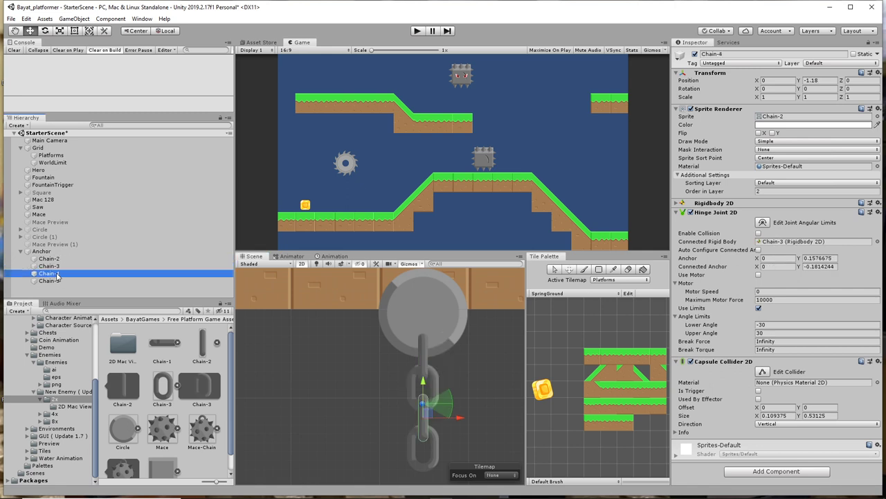
{"action": "left_click", "coordinate": [55, 281]}
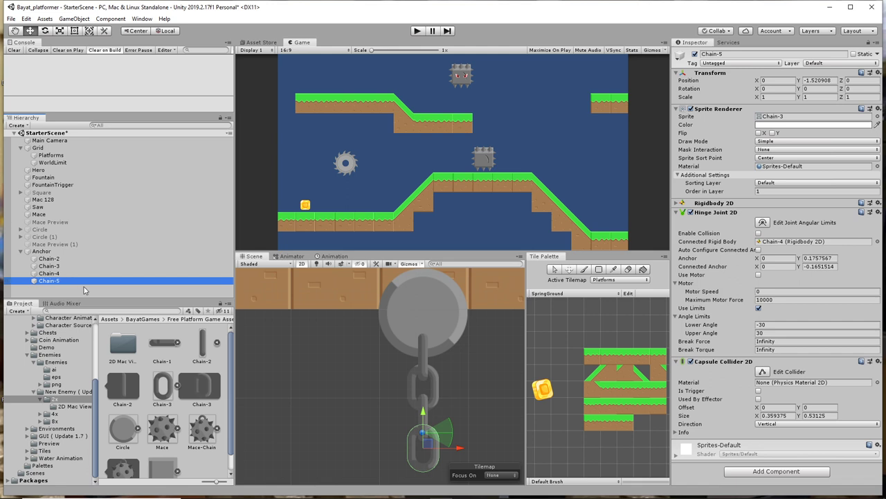
{"action": "left_click", "coordinate": [417, 31]}
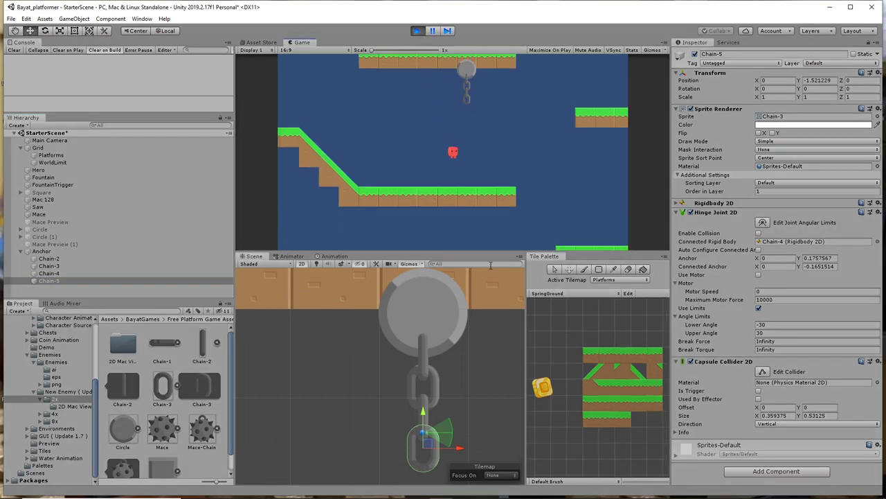
{"action": "key", "text": "space"}
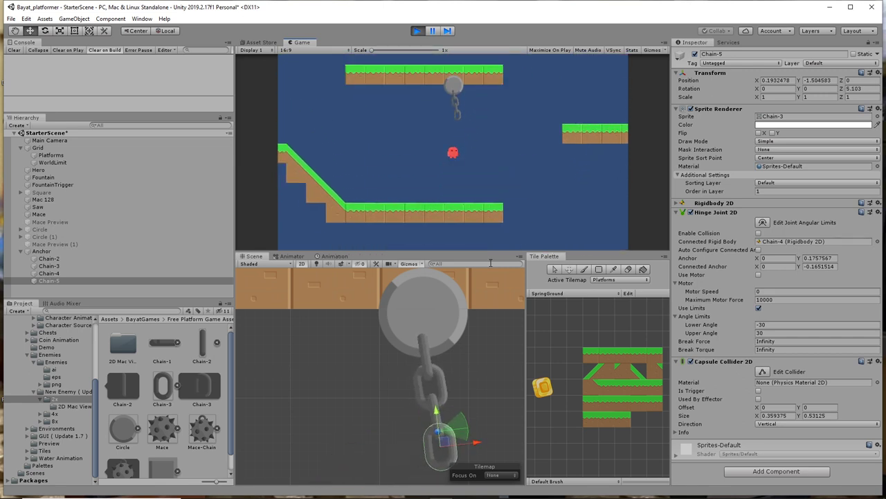
{"action": "key", "text": "space"}
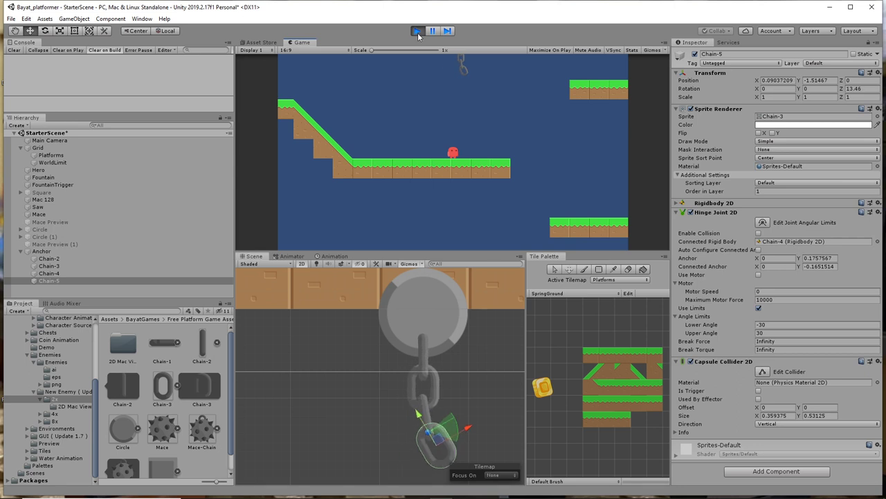
{"action": "key", "text": "ctrl+p"}
{"action": "scroll", "coordinate": [441, 333], "scroll_direction": "down", "scroll_amount": 2}
{"action": "middle_click_drag", "start_coordinate": [442, 333], "coordinate": [441, 303]}
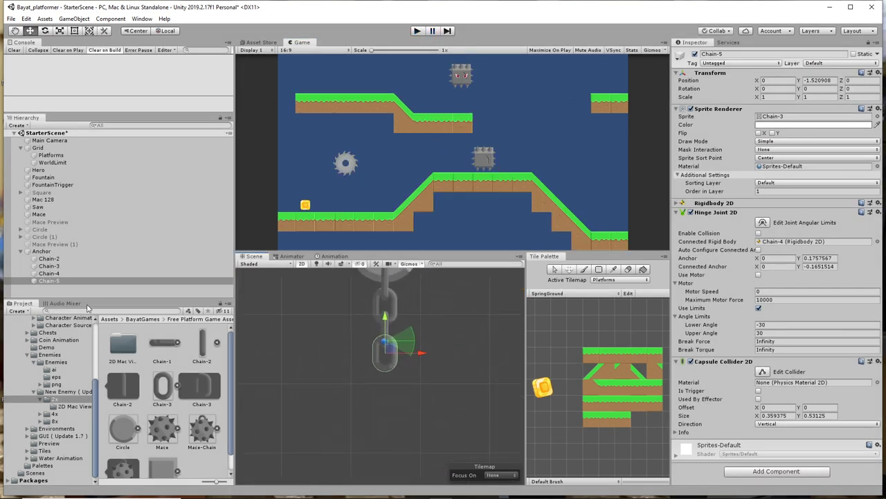
Duplicate Chain-4 and Chain-5 and rename the copies Chain-6 and Chain-7
{"action": "left_click", "coordinate": [41, 274], "text": "shift"}
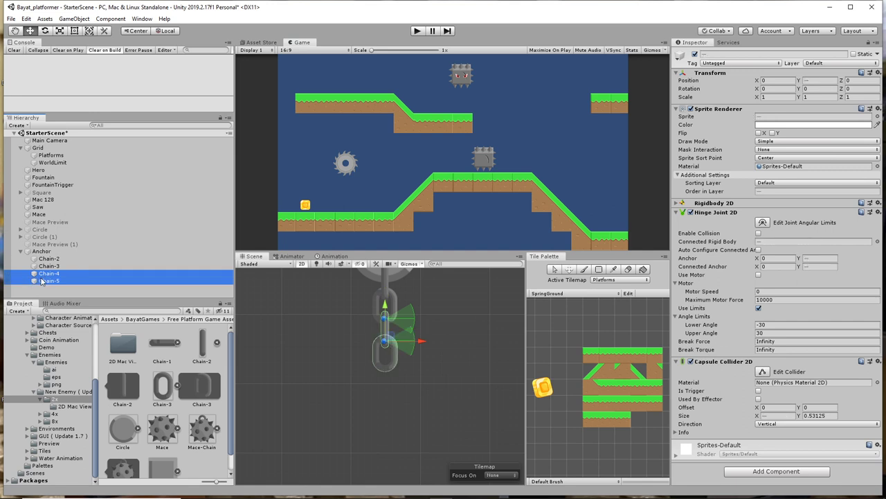
{"action": "key", "text": "ctrl+d"}
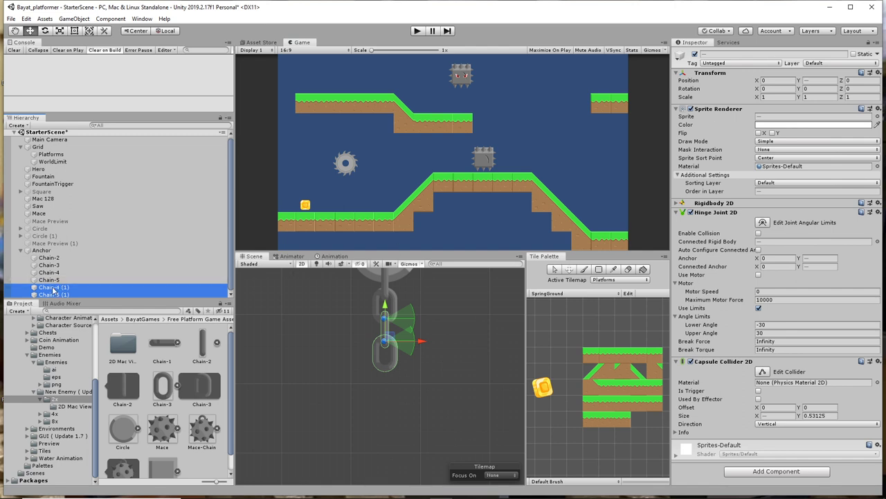
{"action": "left_click", "coordinate": [54, 287]}
{"action": "left_click", "coordinate": [720, 54]}
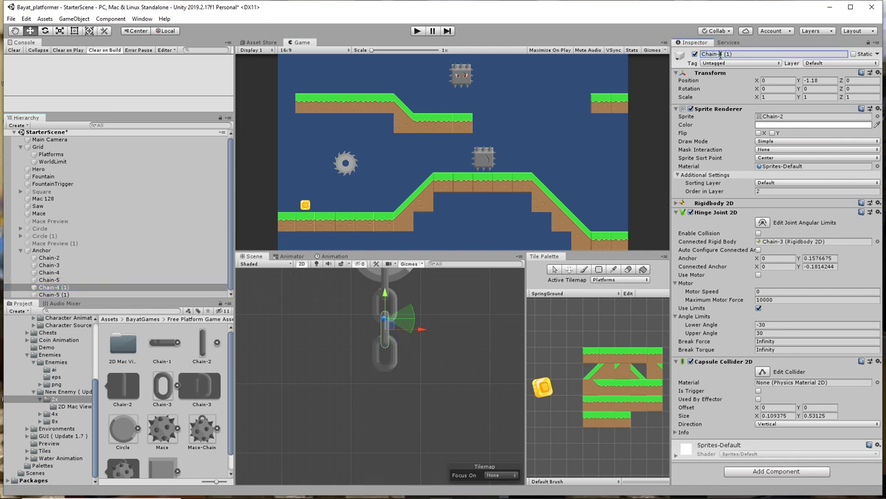
{"action": "left_click_drag", "start_coordinate": [721, 54], "coordinate": [744, 53]}
{"action": "type", "text": "Chain-6"}
{"action": "key", "text": "Return"}
{"action": "left_click", "coordinate": [93, 294]}
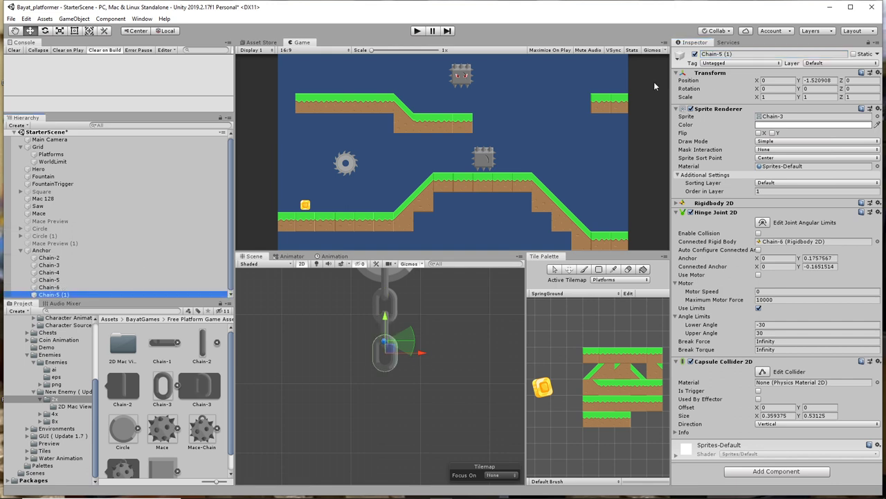
{"action": "left_click_drag", "start_coordinate": [720, 54], "coordinate": [737, 54]}
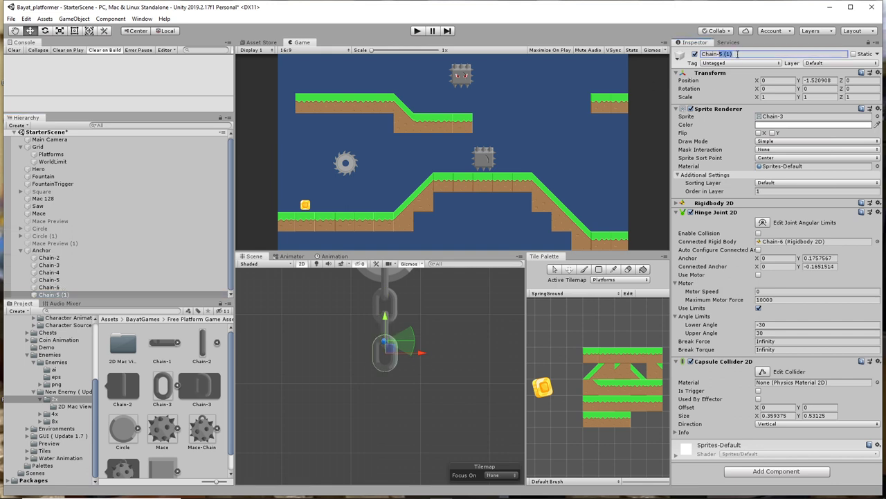
{"action": "type", "text": "Chain-7"}
Hinge Chain-6 to Chain-5 and move its connected anchor onto the upper link
{"action": "left_click", "coordinate": [56, 288]}
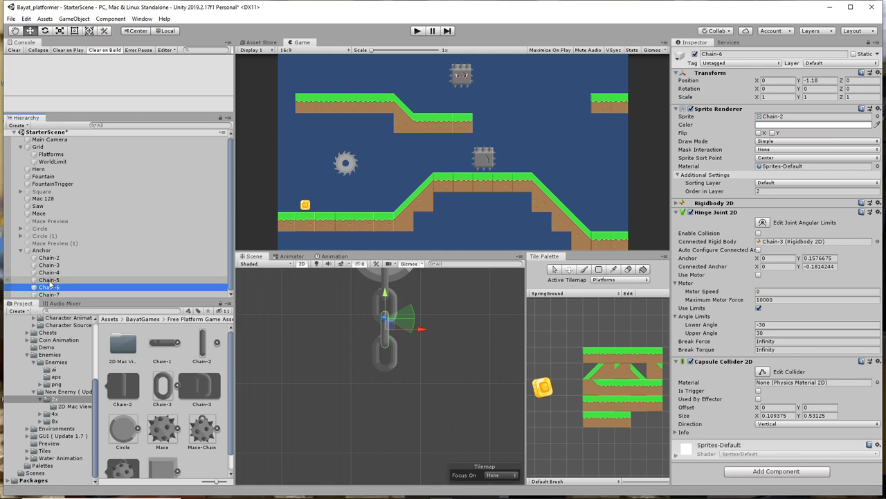
{"action": "left_click", "coordinate": [817, 243]}
{"action": "left_click_drag", "start_coordinate": [817, 244], "coordinate": [817, 244]}
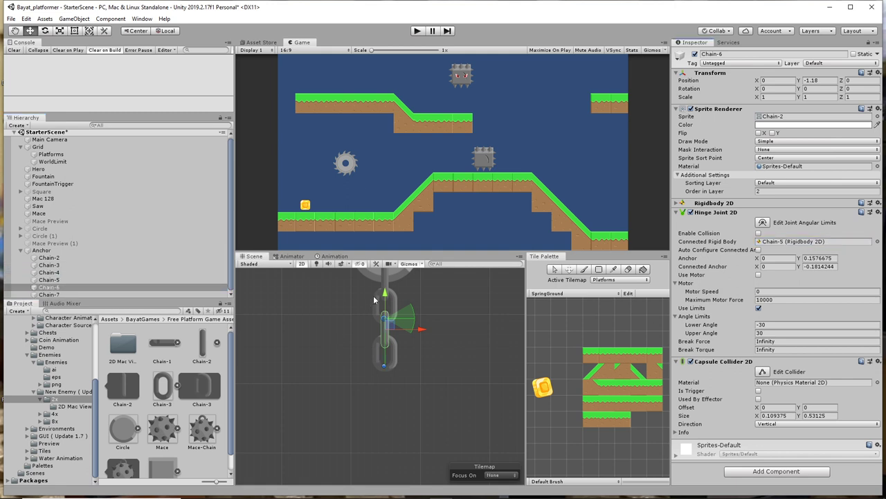
{"action": "left_click_drag", "start_coordinate": [384, 368], "coordinate": [384, 326]}
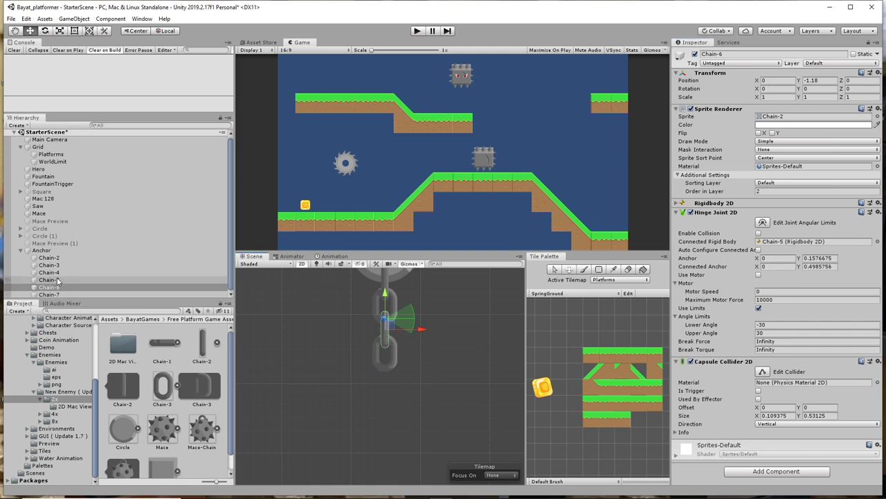
{"action": "left_click", "coordinate": [58, 279]}
{"action": "left_click", "coordinate": [56, 287]}
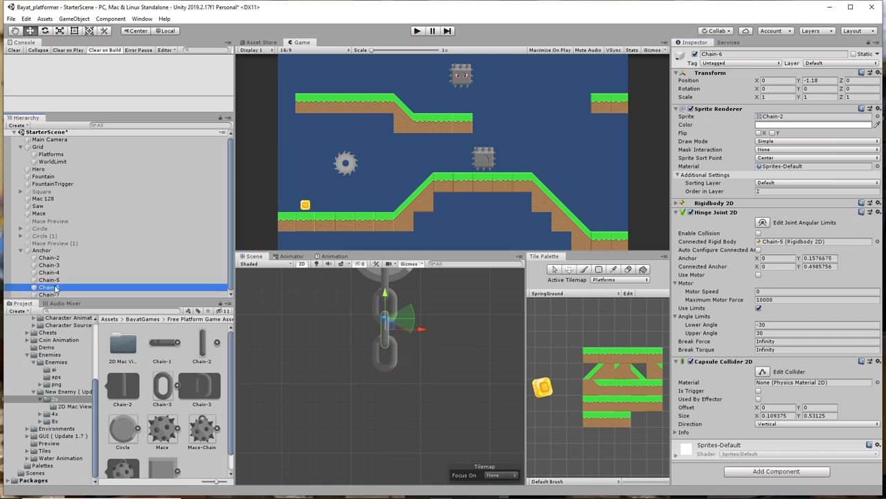
{"action": "left_click", "coordinate": [55, 295]}
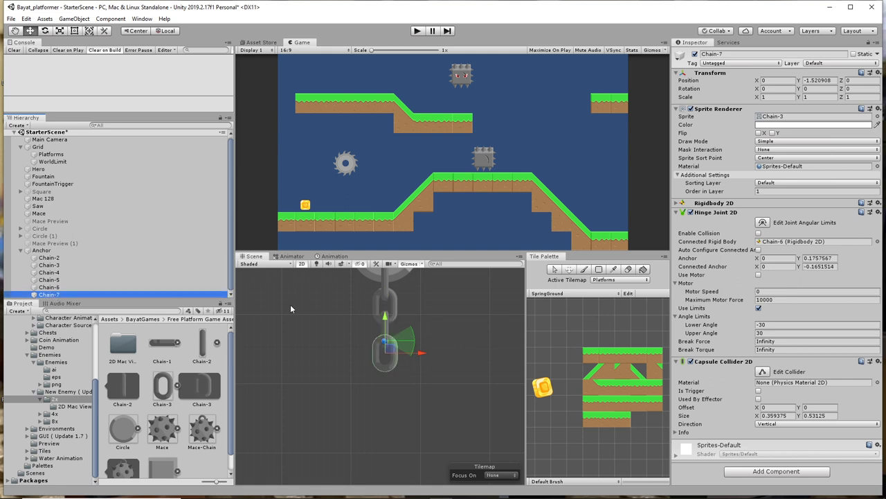
Move Chain-6 and Chain-7 lower to extend the chain below Chain-5
{"action": "left_click", "coordinate": [70, 286], "text": "ctrl"}
{"action": "left_click_drag", "start_coordinate": [385, 308], "coordinate": [384, 349]}
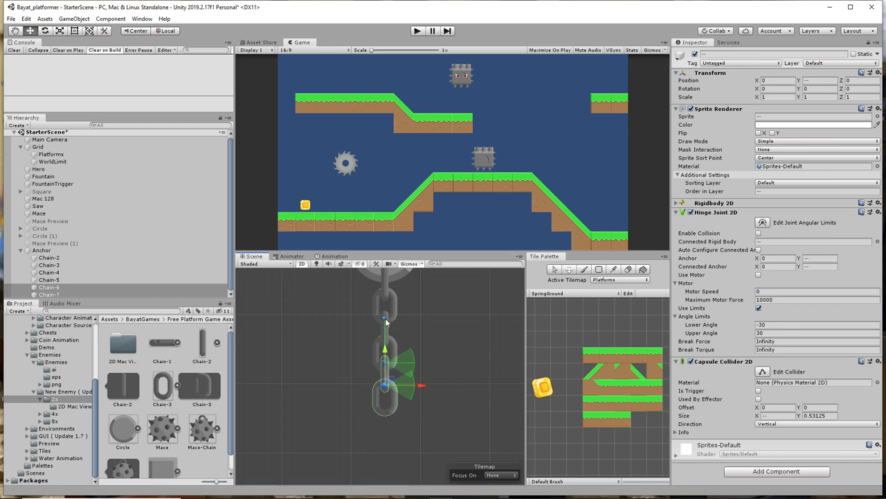
{"action": "left_click", "coordinate": [418, 326]}
Realign Chain-6's connected anchor with the link above it
{"action": "left_click", "coordinate": [63, 287]}
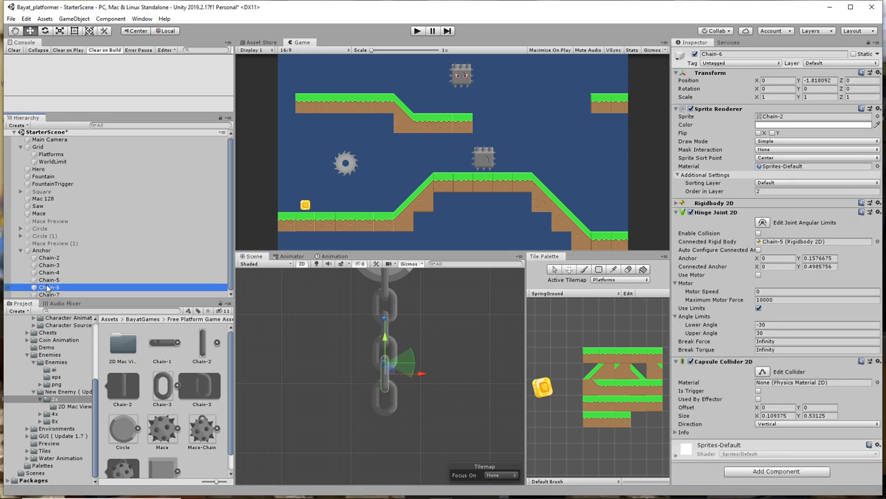
{"action": "left_click_drag", "start_coordinate": [385, 320], "coordinate": [385, 366]}
{"action": "scroll", "coordinate": [405, 349], "scroll_direction": "up", "scroll_amount": 3}
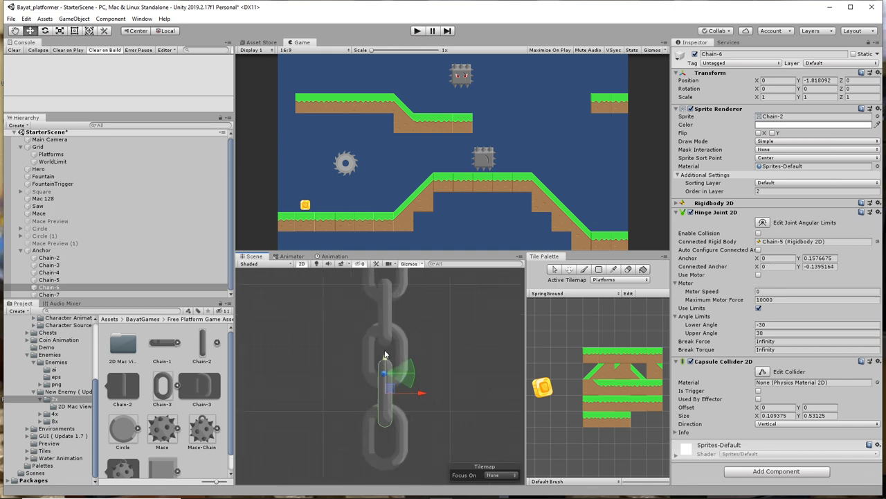
Check Chain-7, then select the links Chain-4 through Chain-7 together
{"action": "left_click", "coordinate": [62, 294]}
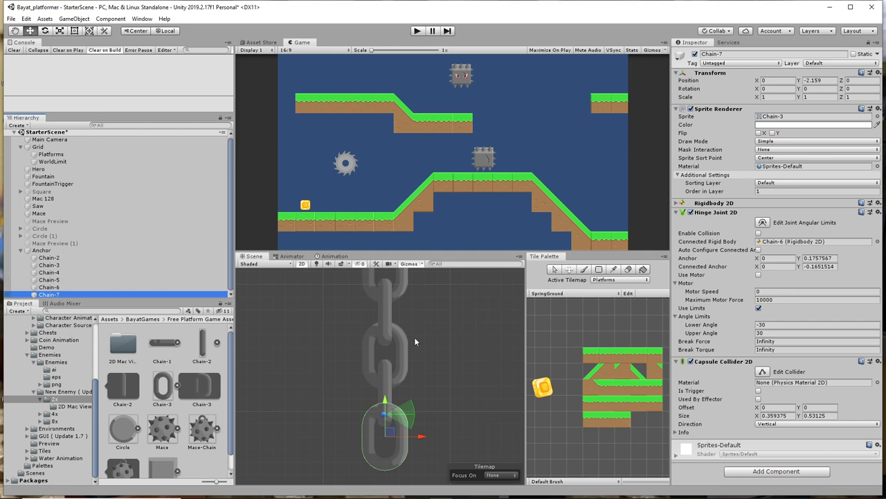
{"action": "scroll", "coordinate": [430, 331], "scroll_direction": "down", "scroll_amount": 5}
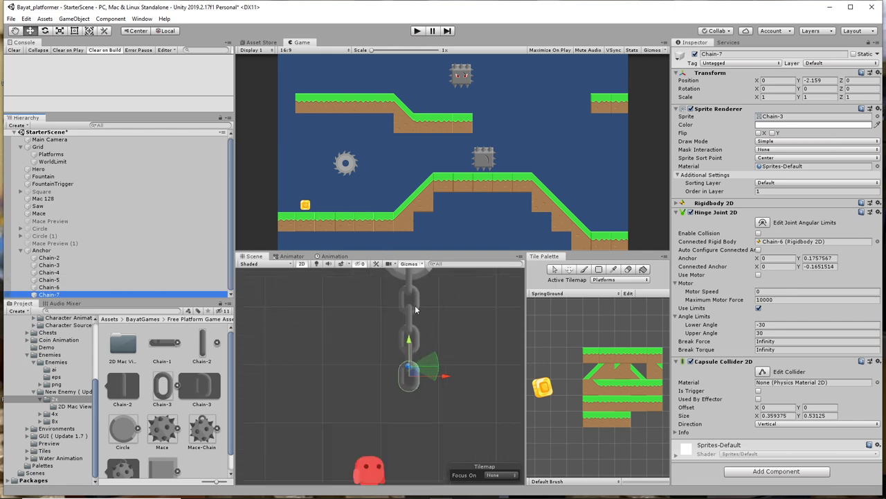
{"action": "scroll", "coordinate": [400, 333], "scroll_direction": "down", "scroll_amount": 4}
{"action": "scroll", "coordinate": [401, 331], "scroll_direction": "down", "scroll_amount": 2}
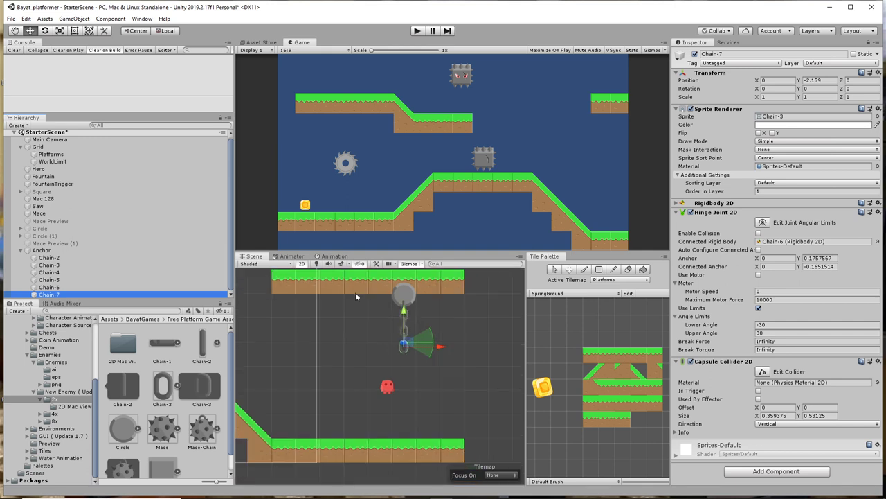
{"action": "scroll", "coordinate": [420, 327], "scroll_direction": "up", "scroll_amount": 5}
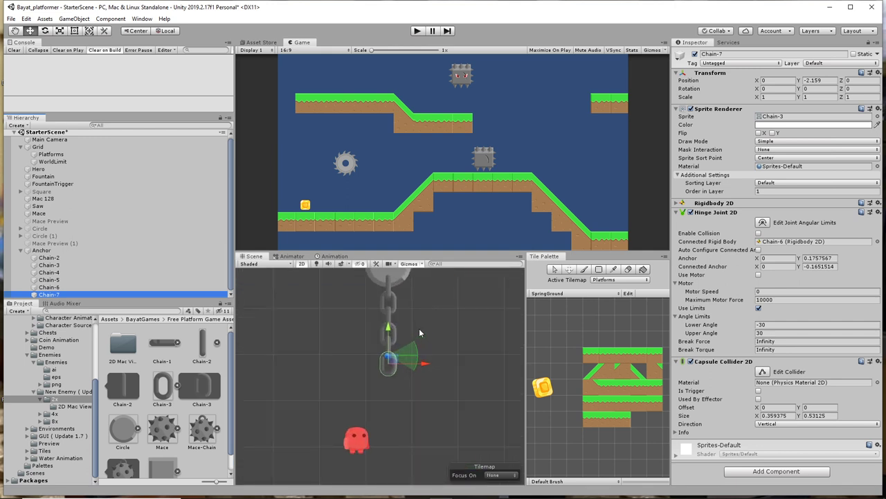
{"action": "left_click", "coordinate": [48, 266]}
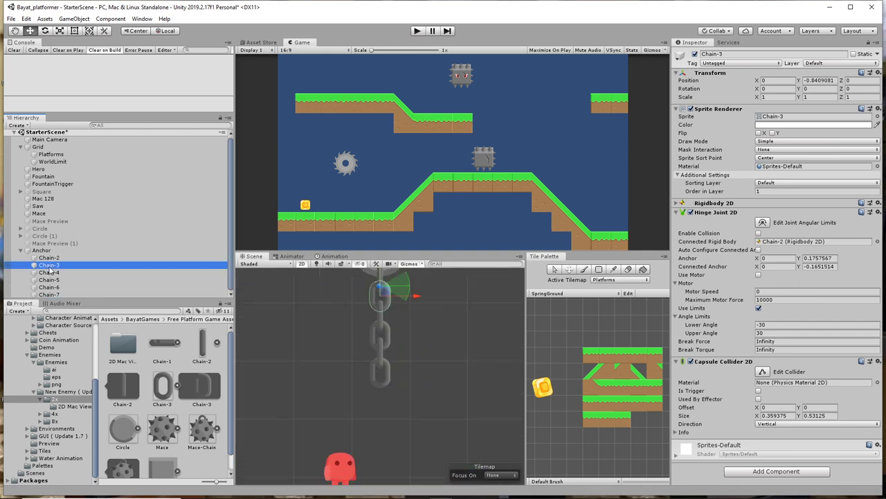
{"action": "left_click", "coordinate": [51, 274]}
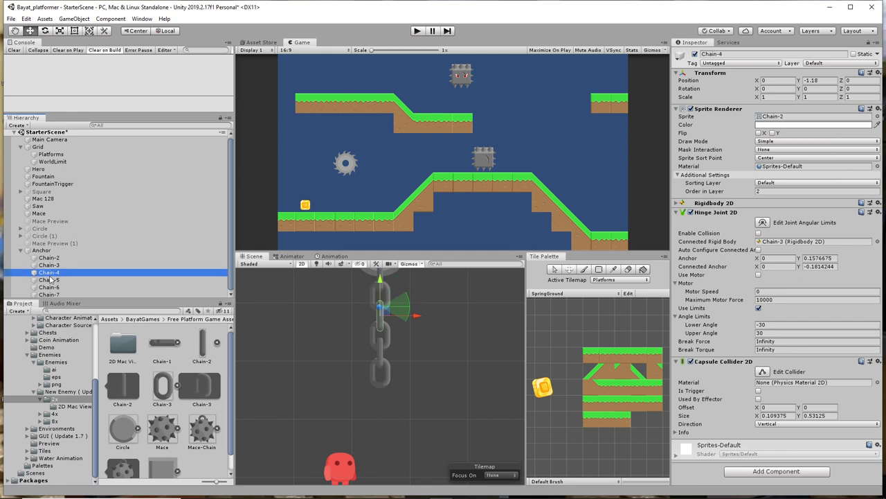
{"action": "left_click", "coordinate": [50, 279], "text": "shift"}
{"action": "left_click", "coordinate": [49, 287], "text": "shift"}
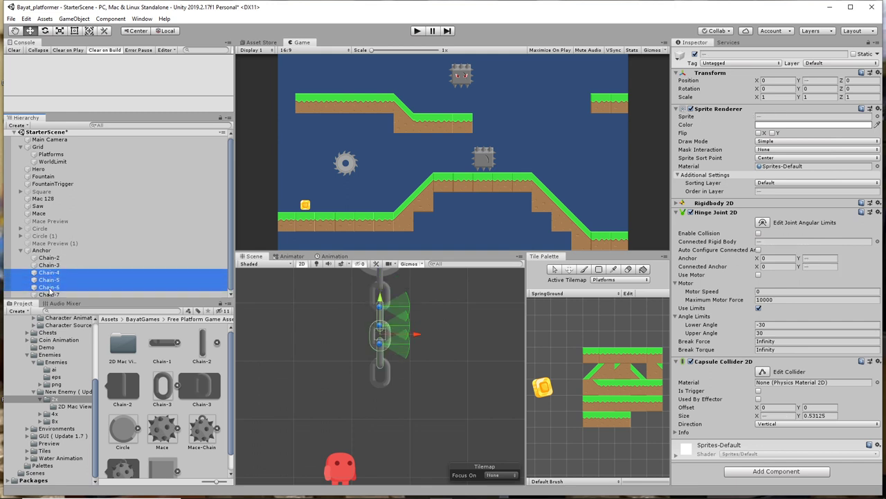
{"action": "left_click", "coordinate": [50, 294], "text": "shift"}
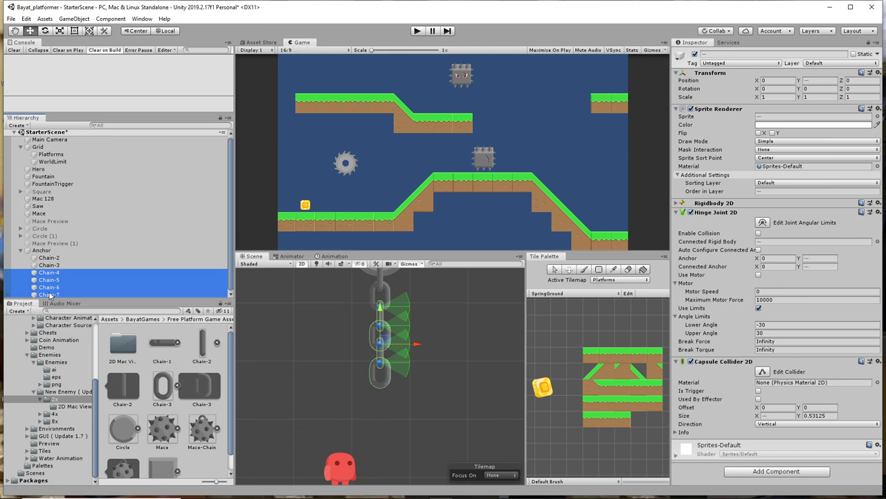
Duplicate Chain-4 through Chain-7, move the copies down, and lower Chain-4 (1)'s connected anchor
{"action": "key", "text": "ctrl+d"}
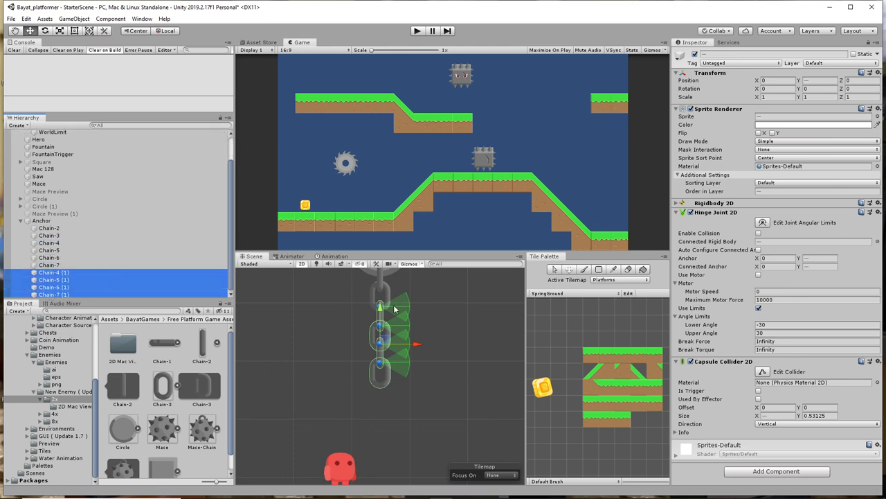
{"action": "left_click_drag", "start_coordinate": [380, 310], "coordinate": [380, 383]}
{"action": "left_click", "coordinate": [407, 337]}
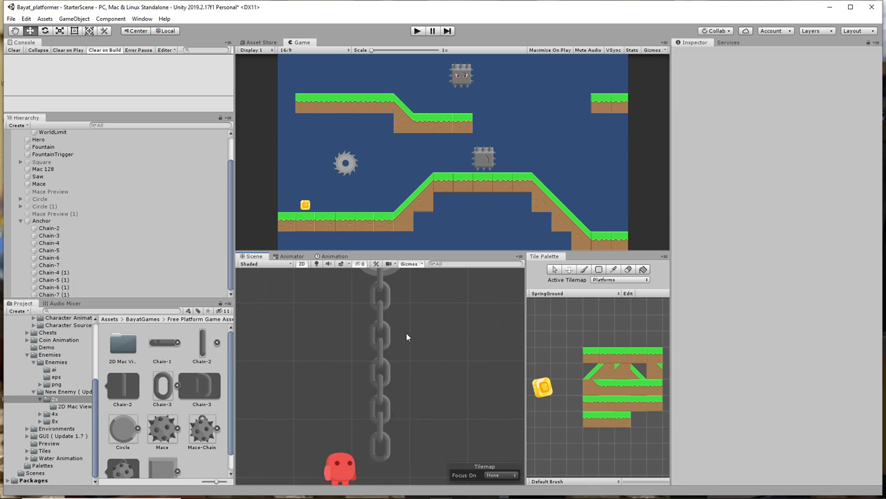
{"action": "left_click", "coordinate": [380, 388]}
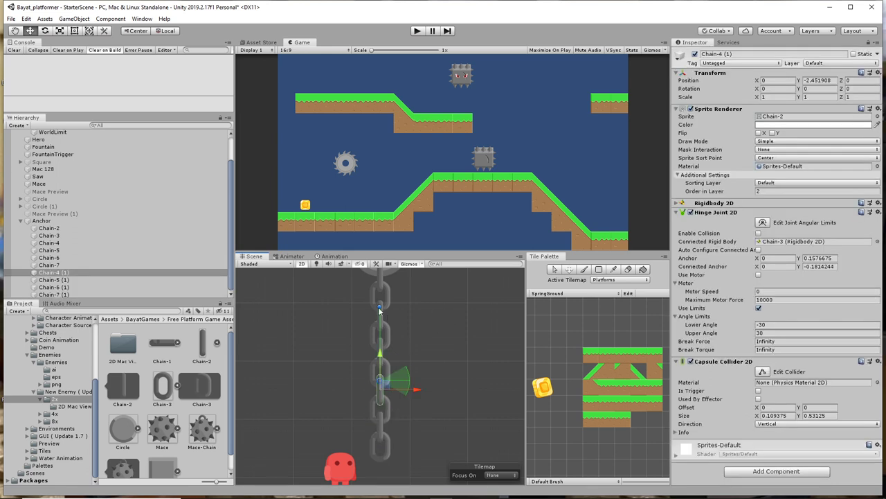
{"action": "left_click_drag", "start_coordinate": [382, 337], "coordinate": [384, 370]}
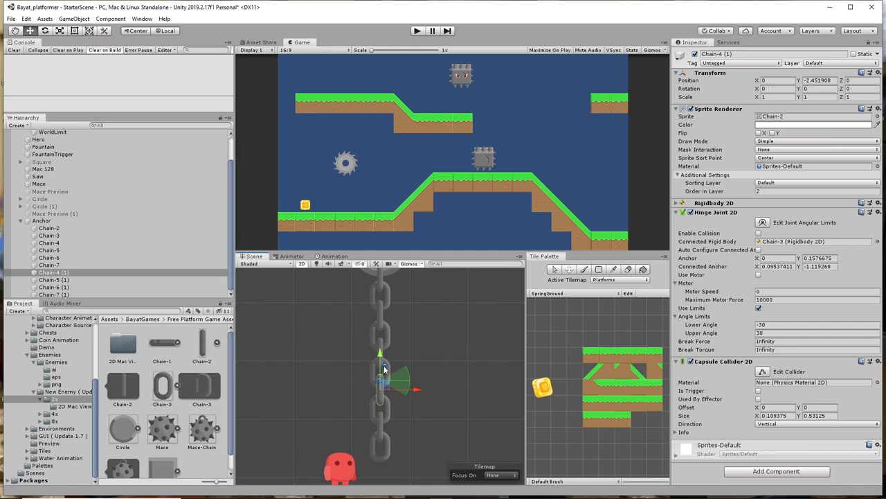
Connect Chain-4 (1)'s Hinge Joint 2D to Chain-7's rigidbody
{"action": "left_click", "coordinate": [50, 266]}
{"action": "left_click", "coordinate": [61, 274]}
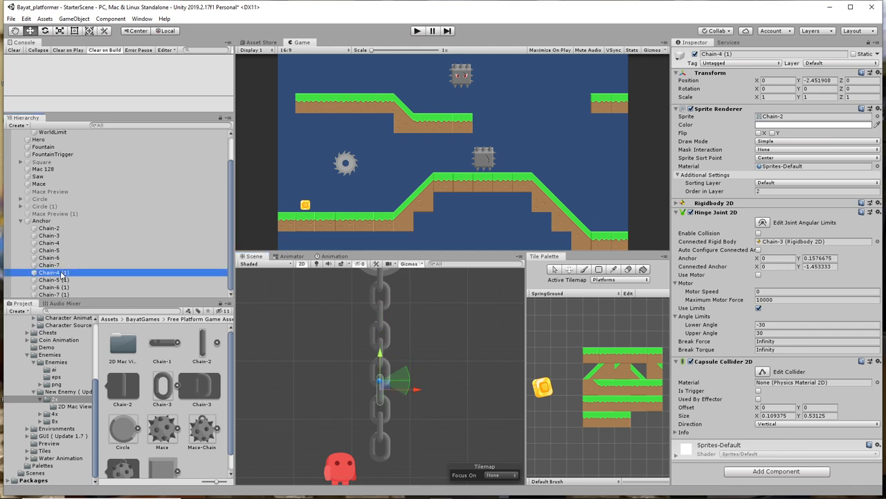
{"action": "left_click", "coordinate": [49, 265]}
{"action": "left_click", "coordinate": [48, 273]}
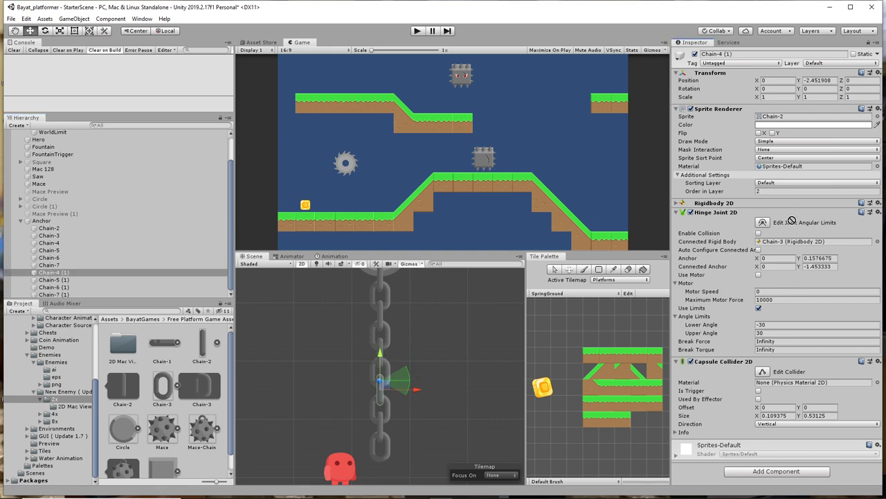
{"action": "left_click", "coordinate": [784, 242]}
{"action": "left_click_drag", "start_coordinate": [783, 245], "coordinate": [785, 246]}
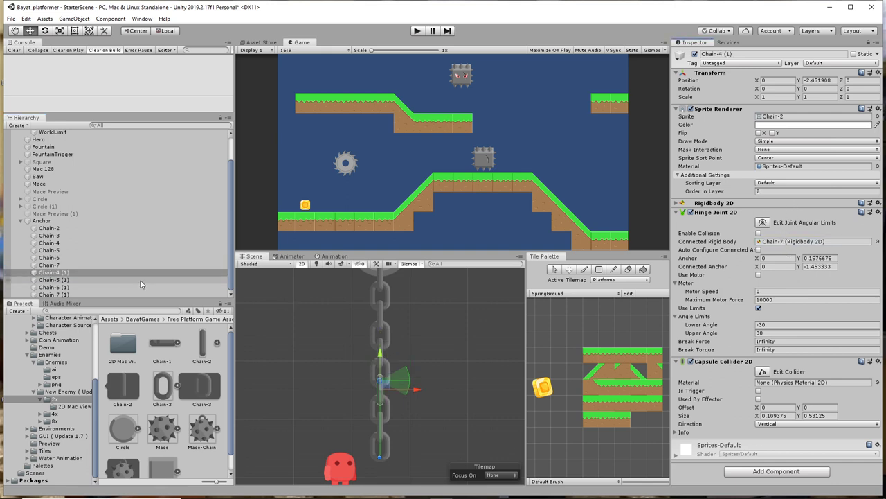
Check the Chain-5 (1) to Chain-7 (1) joints and start play mode to test
{"action": "left_click", "coordinate": [67, 280]}
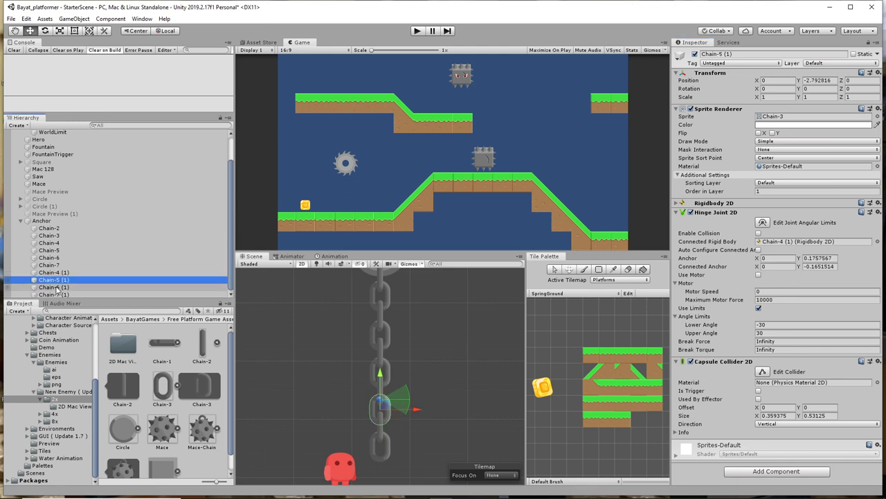
{"action": "left_click", "coordinate": [57, 288]}
{"action": "left_click", "coordinate": [55, 294]}
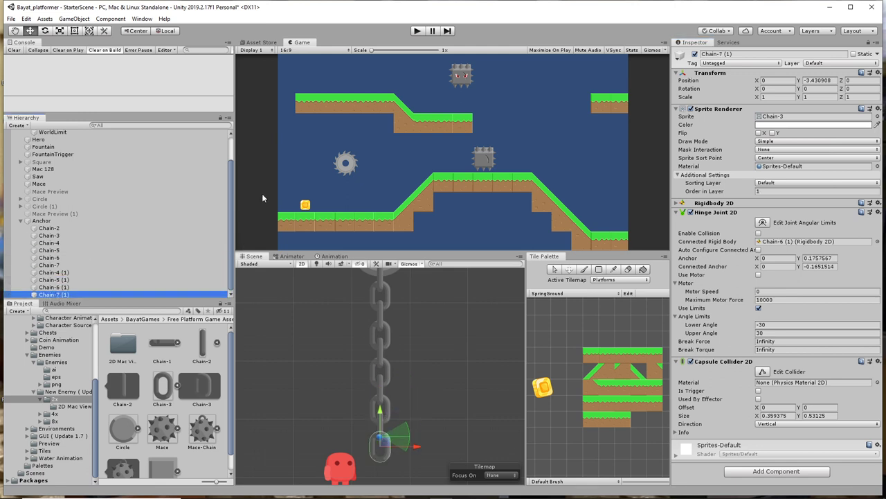
{"action": "left_click", "coordinate": [419, 31]}
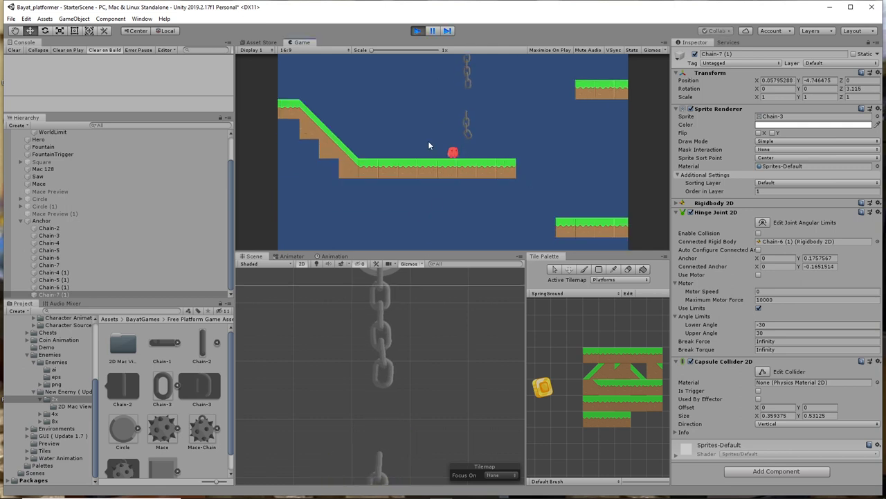
Stop the test and raise Chain-4 (1)'s connected anchor to Y -0.1352407
{"action": "left_click", "coordinate": [418, 31]}
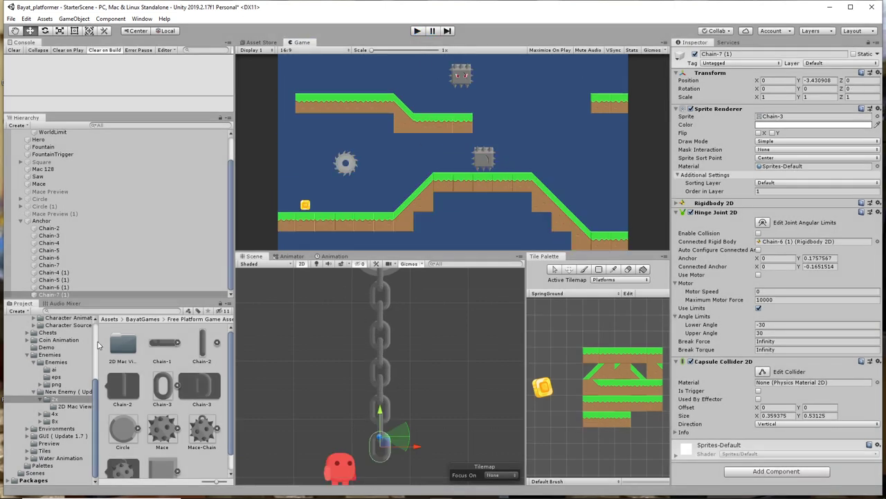
{"action": "left_click", "coordinate": [47, 258]}
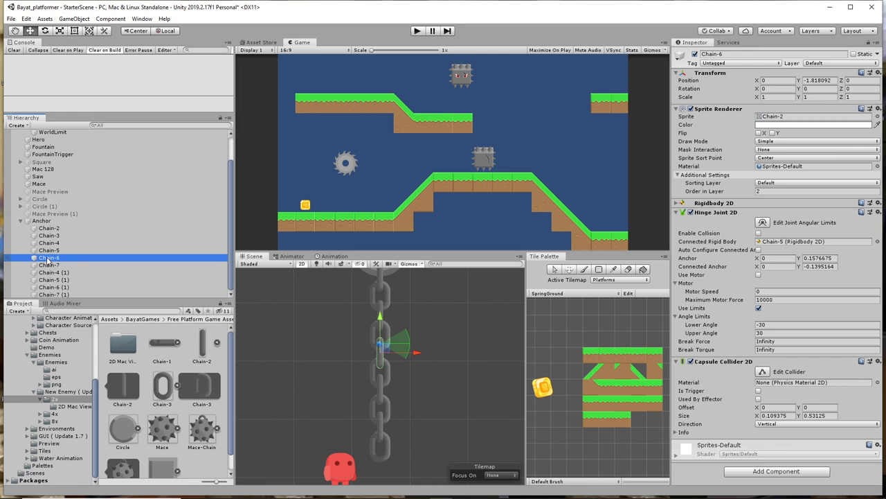
{"action": "left_click", "coordinate": [51, 273]}
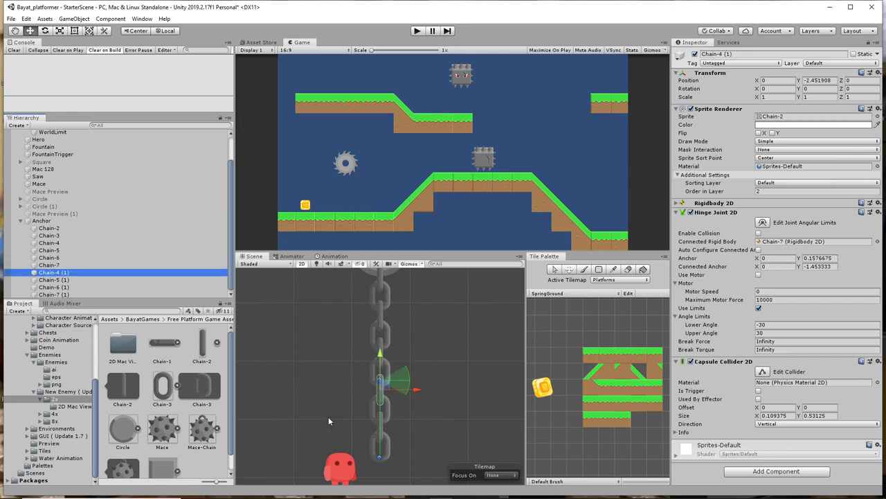
{"action": "left_click_drag", "start_coordinate": [380, 458], "coordinate": [384, 385]}
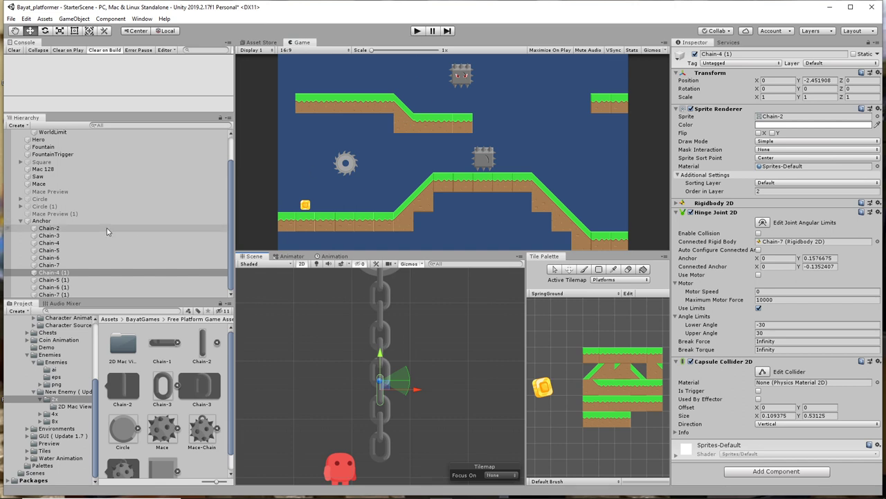
Check the Chain-5 (1) to Chain-7 (1) joints, then play-test the chain twice
{"action": "left_click", "coordinate": [54, 279]}
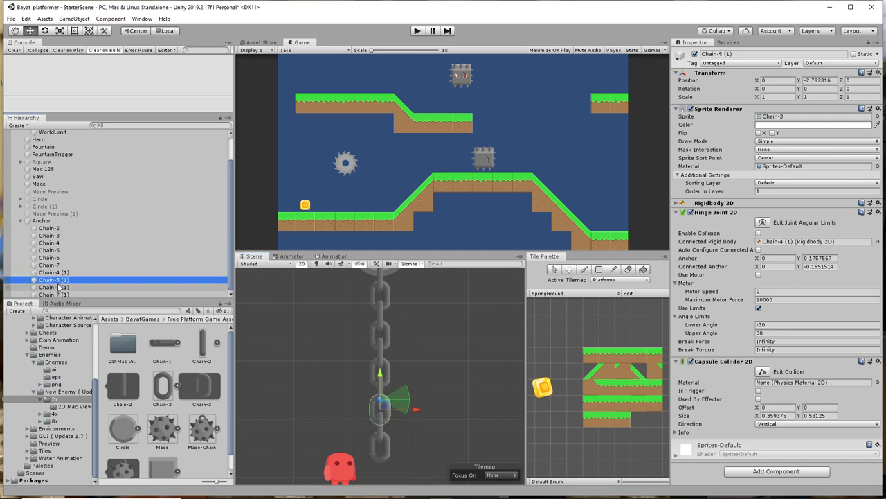
{"action": "left_click", "coordinate": [59, 287]}
{"action": "left_click", "coordinate": [55, 294]}
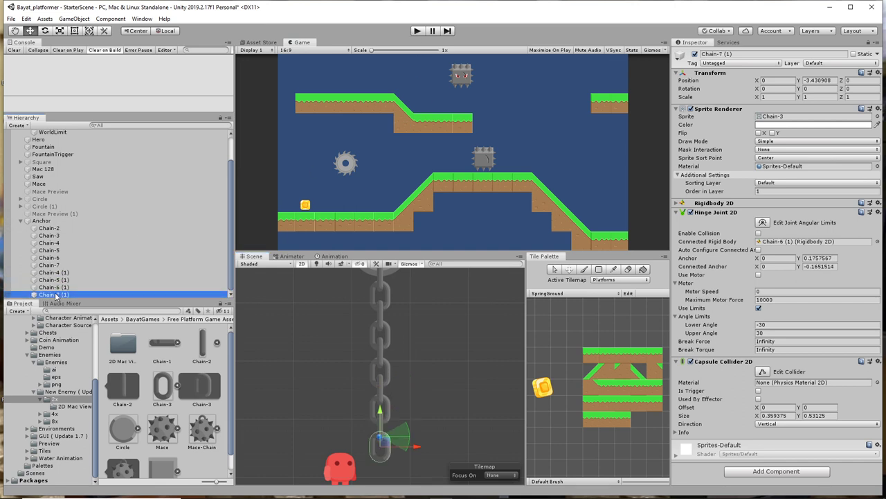
{"action": "left_click", "coordinate": [417, 31]}
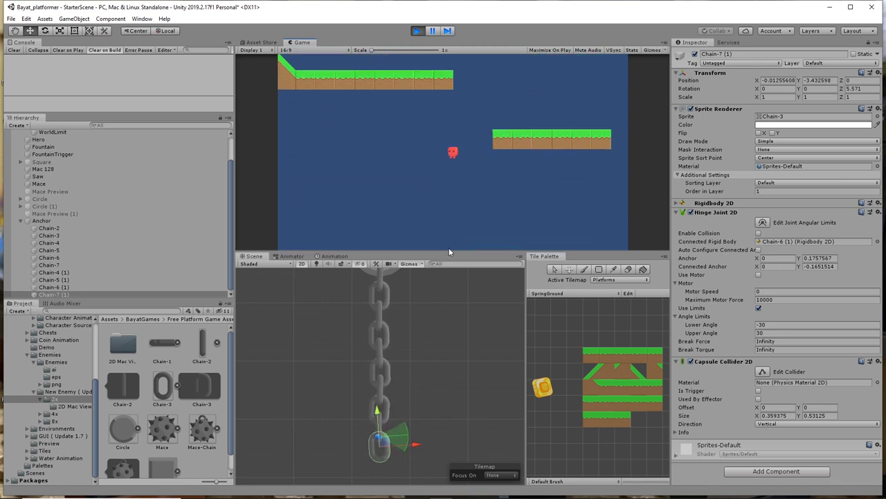
{"action": "left_click", "coordinate": [416, 30]}
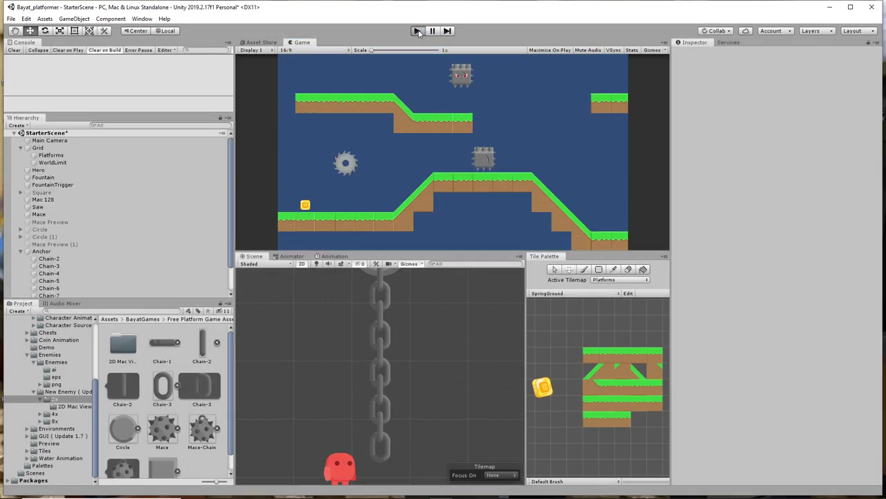
{"action": "key", "text": "ctrl+p"}
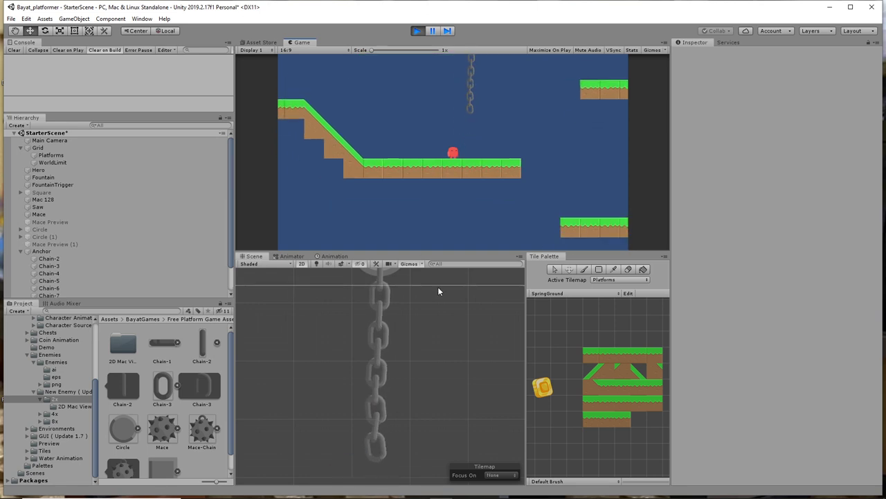
{"action": "left_click", "coordinate": [418, 32]}
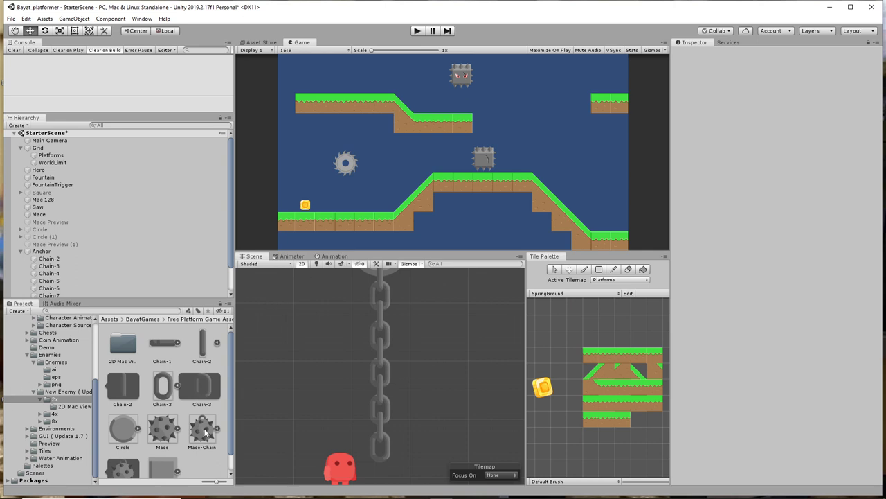
Place the Mace-Chain sprite in the scene below the chain's end
{"action": "scroll", "coordinate": [147, 464], "scroll_direction": "down", "scroll_amount": 1}
{"action": "left_click", "coordinate": [124, 455]}
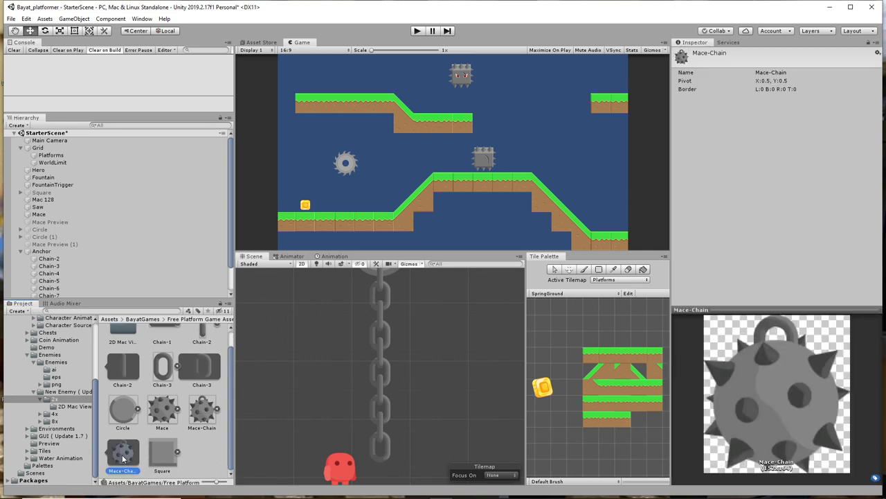
{"action": "middle_click_drag", "start_coordinate": [431, 421], "coordinate": [433, 302]}
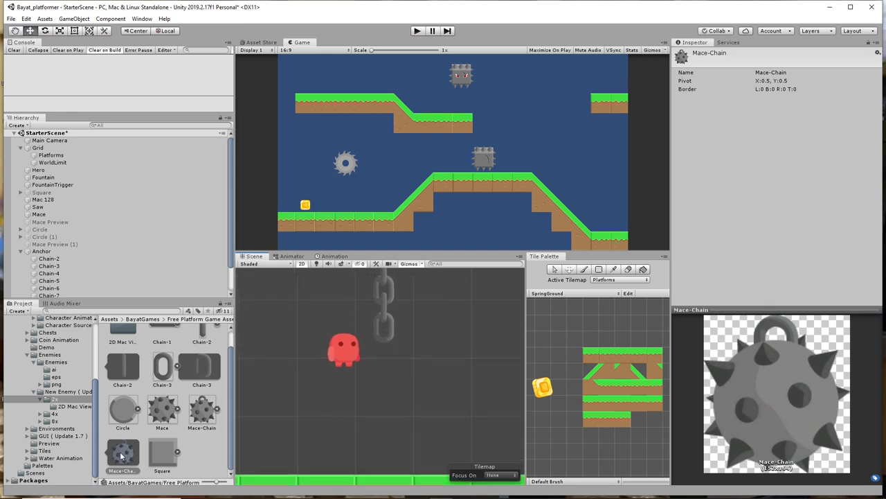
{"action": "left_click_drag", "start_coordinate": [122, 455], "coordinate": [384, 394]}
Duplicate Chain-6 (1) as Chain-6 (2) and move it down to Y -3.742
{"action": "left_click", "coordinate": [383, 317]}
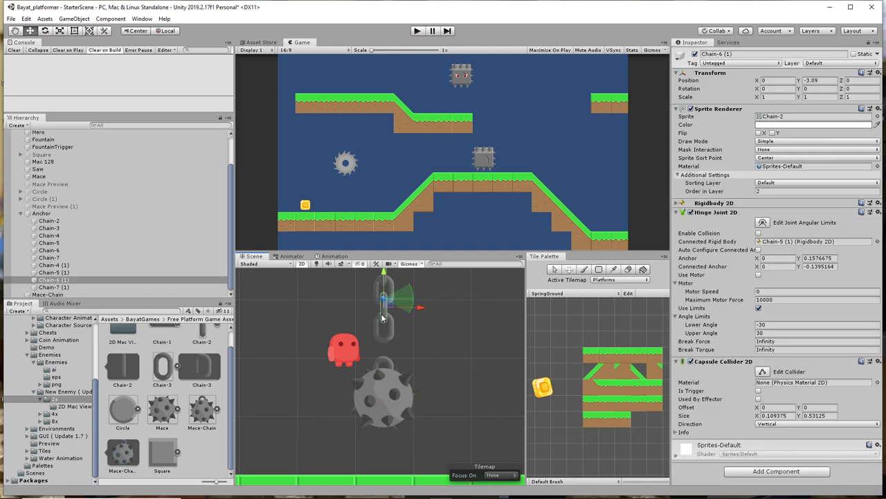
{"action": "key", "text": "ctrl+d"}
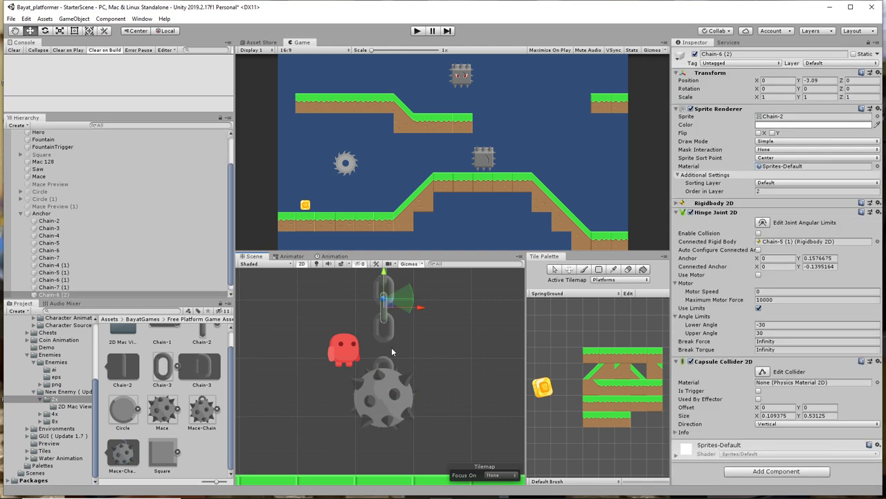
{"action": "left_click_drag", "start_coordinate": [385, 284], "coordinate": [388, 312]}
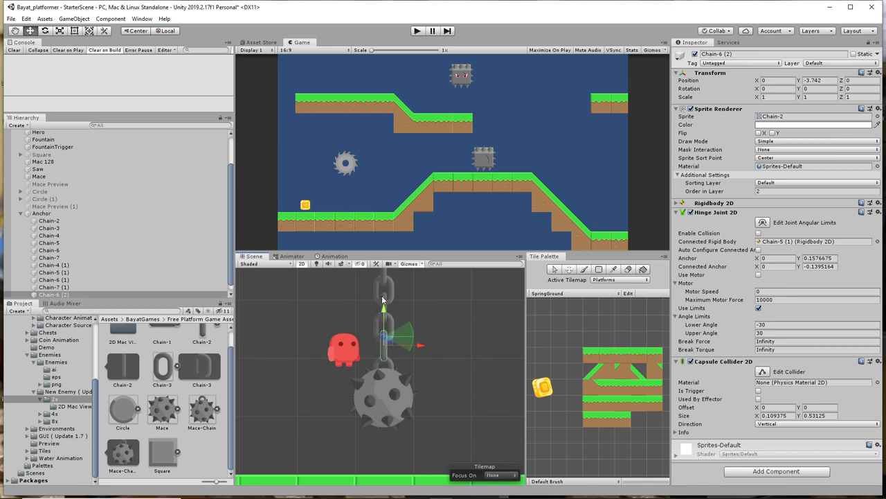
{"action": "left_click", "coordinate": [73, 294]}
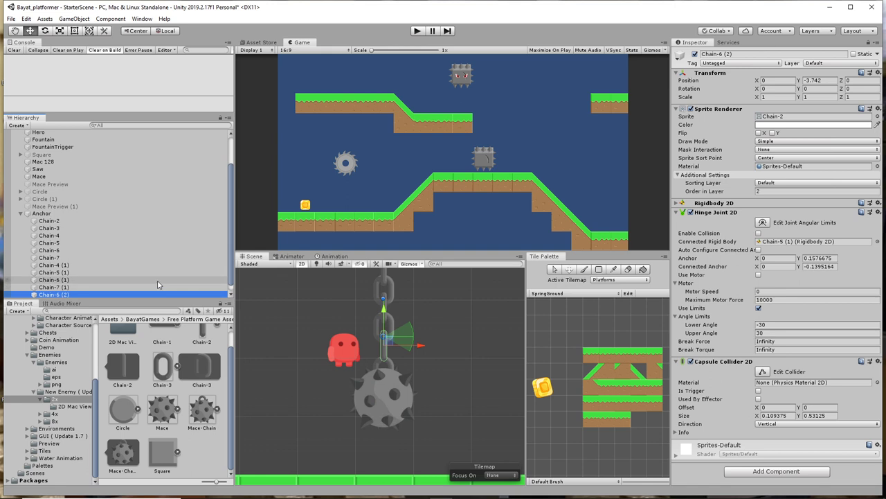
{"action": "left_click", "coordinate": [66, 265]}
Rename Chain-4 (1), Chain-5 (1) and Chain-6 (1) into the Chain-8 to Chain-10 sequence
{"action": "left_click", "coordinate": [720, 55]}
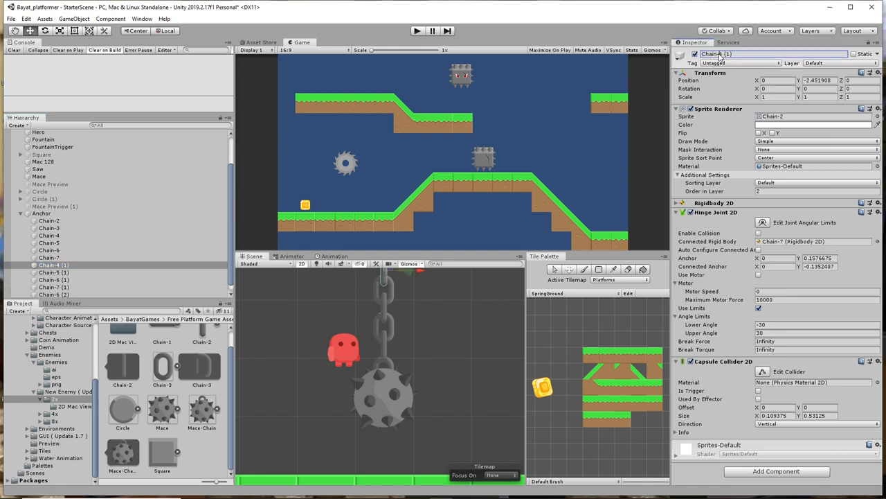
{"action": "left_click_drag", "start_coordinate": [720, 56], "coordinate": [743, 54]}
{"action": "left_click", "coordinate": [73, 272]}
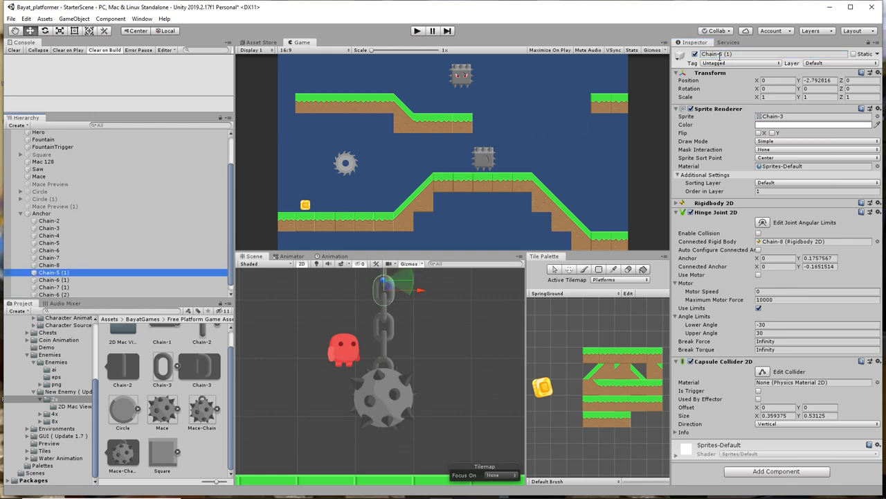
{"action": "left_click_drag", "start_coordinate": [720, 55], "coordinate": [739, 54]}
{"action": "type", "text": "8"}
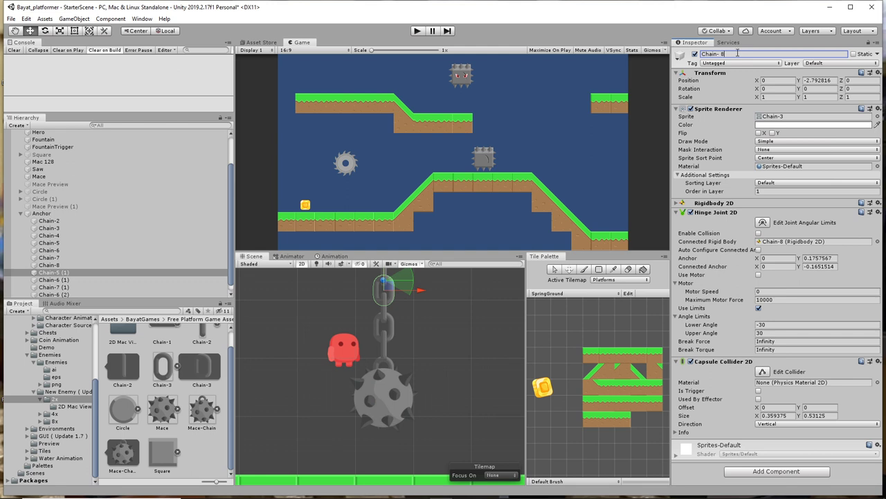
{"action": "left_click", "coordinate": [69, 279]}
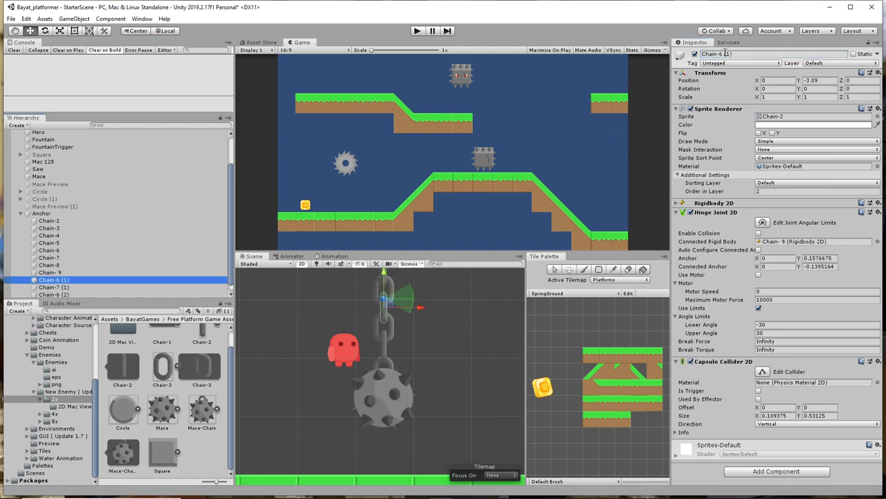
{"action": "left_click", "coordinate": [724, 53]}
{"action": "type", "text": "10"}
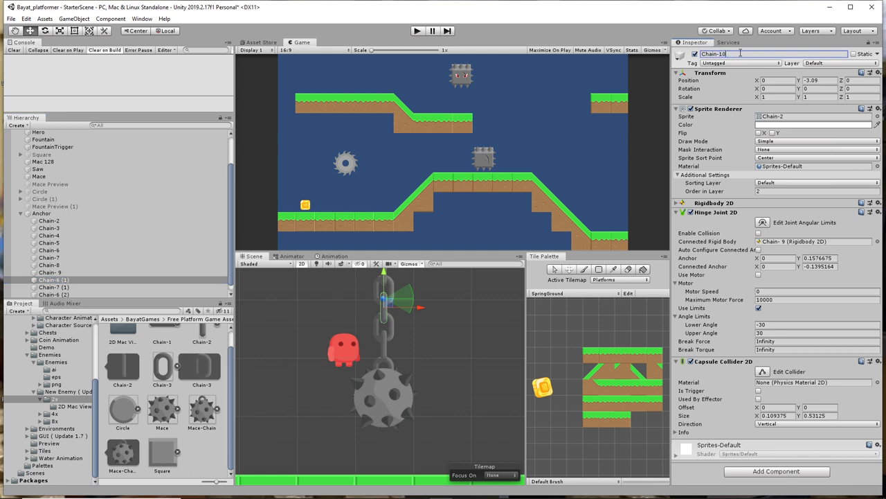
Rename the last links Chain-11 and Chain-12, and hinge Chain-12 to Chain-11
{"action": "left_click", "coordinate": [57, 286]}
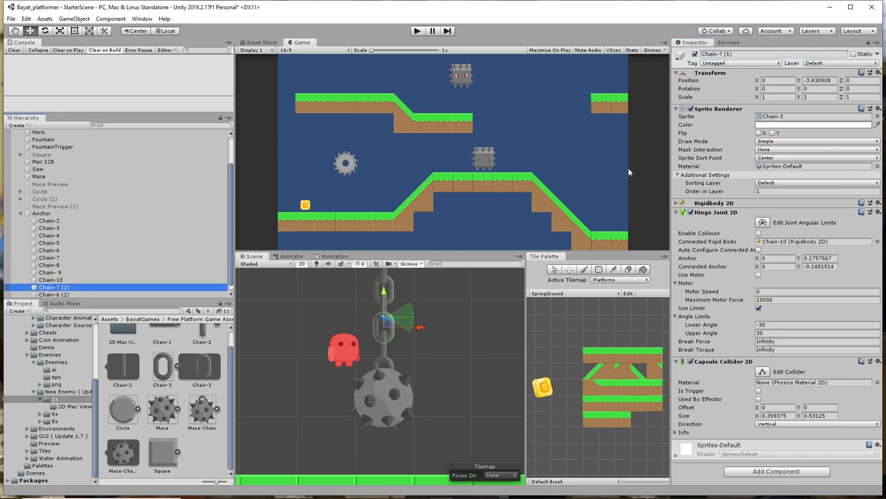
{"action": "left_click_drag", "start_coordinate": [720, 53], "coordinate": [748, 53]}
{"action": "type", "text": "11"}
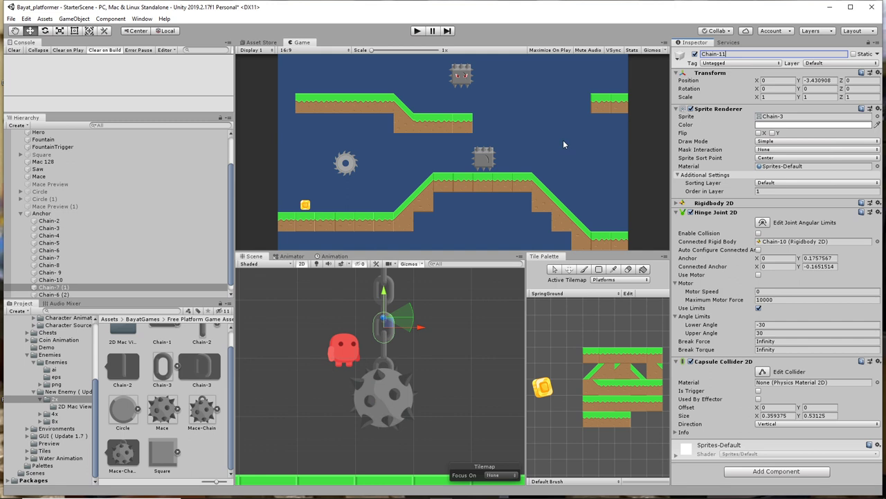
{"action": "left_click", "coordinate": [33, 295]}
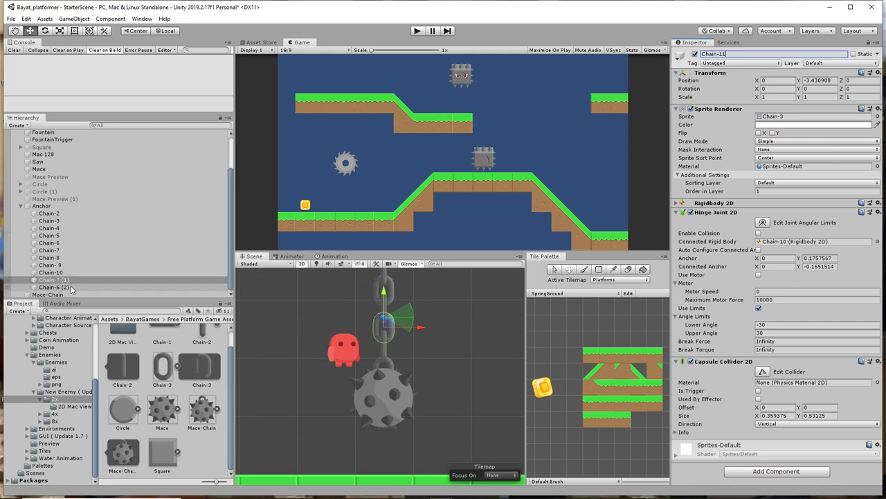
{"action": "left_click", "coordinate": [721, 53]}
{"action": "type", "text": "12"}
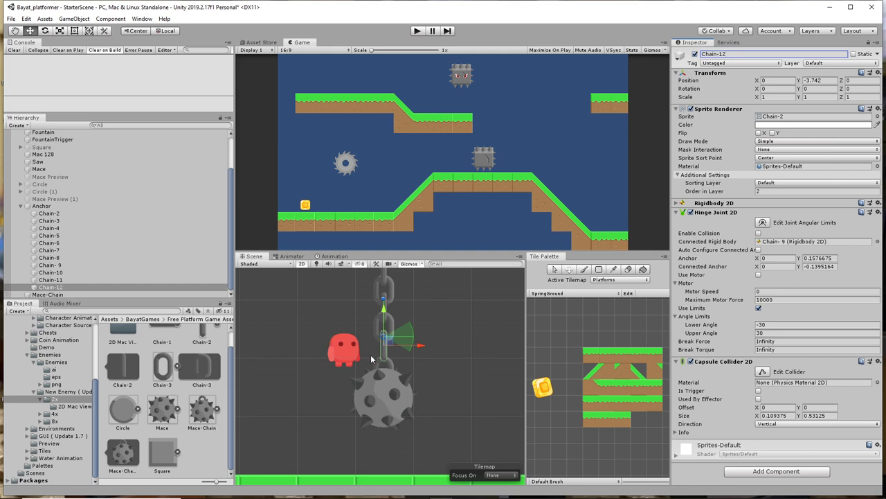
{"action": "left_click", "coordinate": [50, 287]}
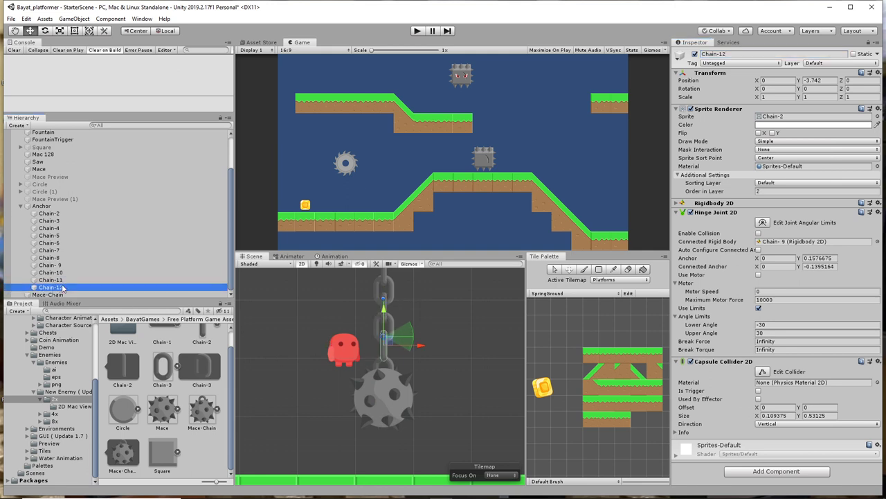
{"action": "left_click_drag", "start_coordinate": [104, 286], "coordinate": [824, 242]}
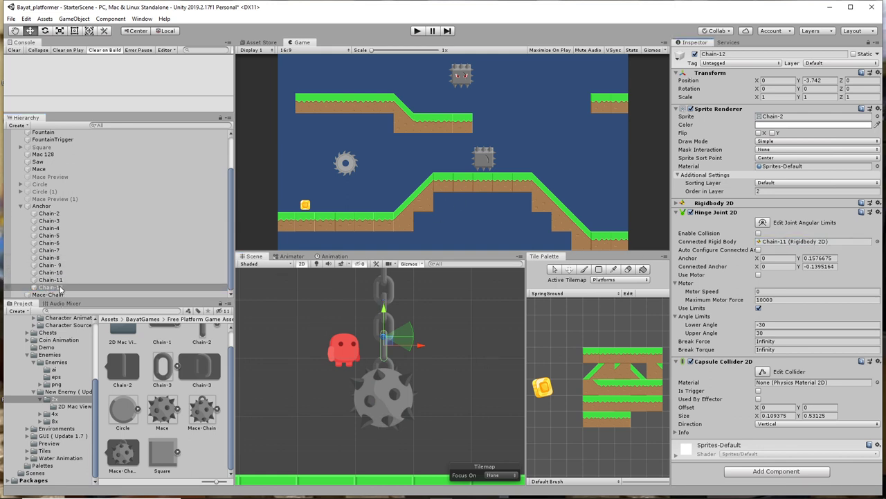
Make Mace-Chain a child of Anchor and add a Hinge Joint 2D to it
{"action": "left_click", "coordinate": [29, 295]}
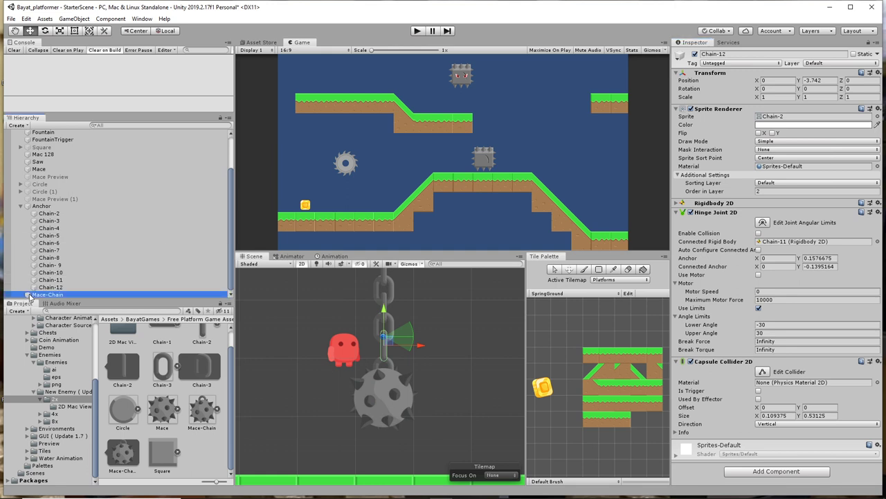
{"action": "left_click_drag", "start_coordinate": [29, 295], "coordinate": [42, 207]}
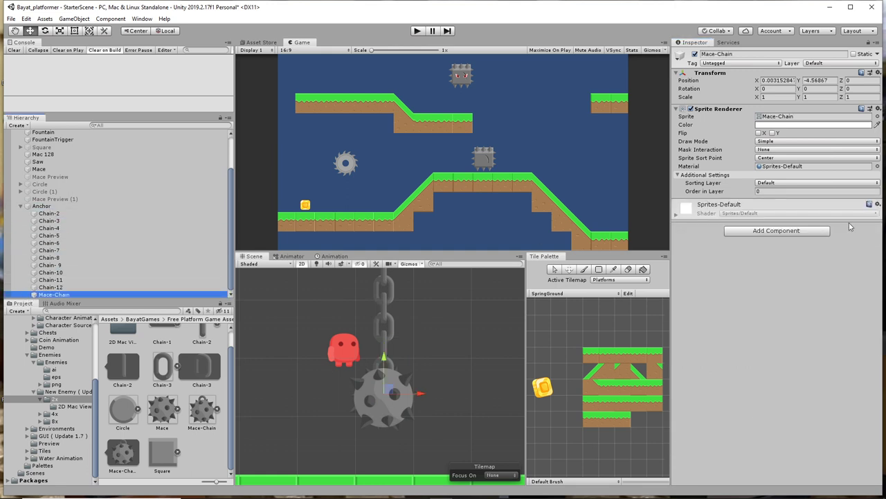
{"action": "left_click", "coordinate": [812, 231]}
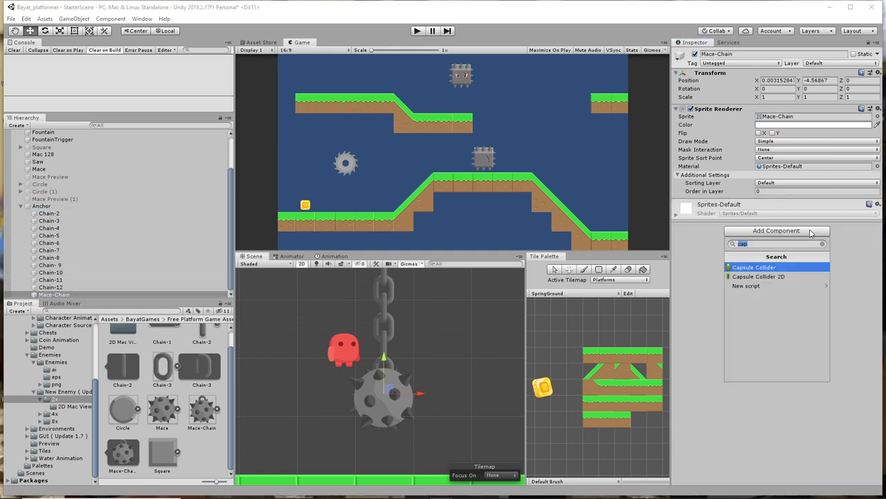
{"action": "type", "text": "hing"}
{"action": "key", "text": "Down"}
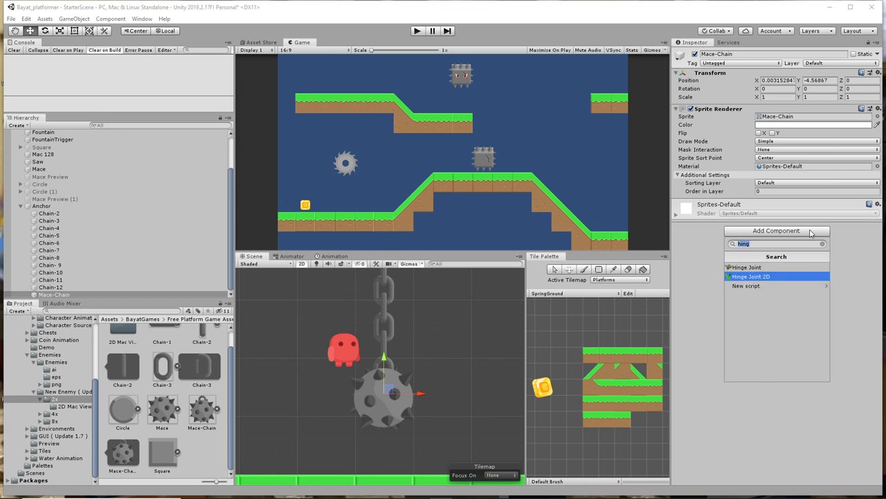
{"action": "key", "text": "Return"}
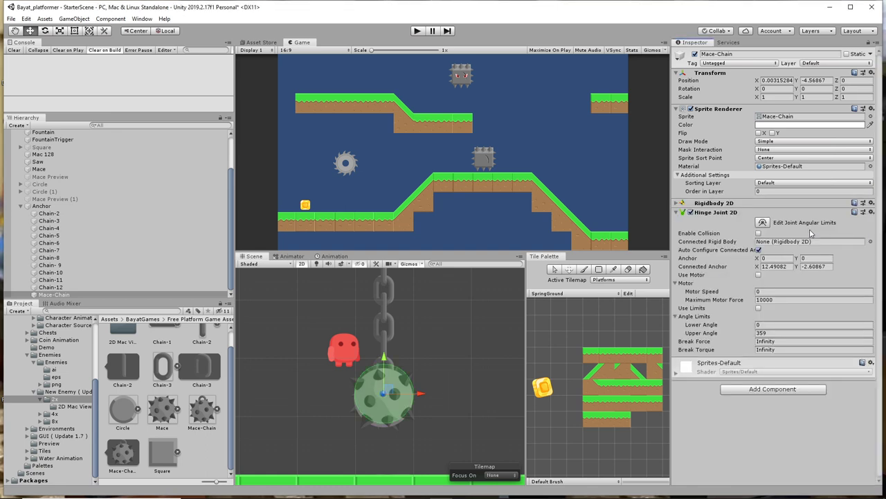
Add a Circle Collider 2D to the mace and show its outline for editing
{"action": "left_click", "coordinate": [776, 389]}
{"action": "type", "text": "circ"}
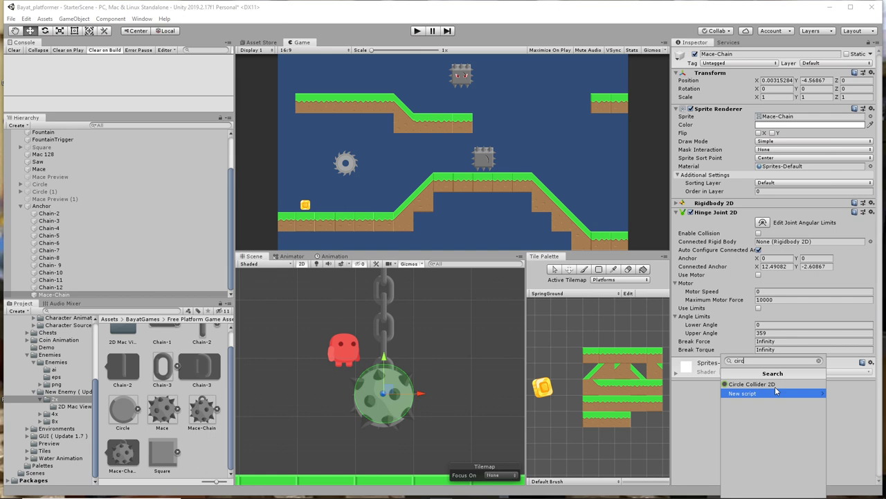
{"action": "left_click", "coordinate": [775, 385]}
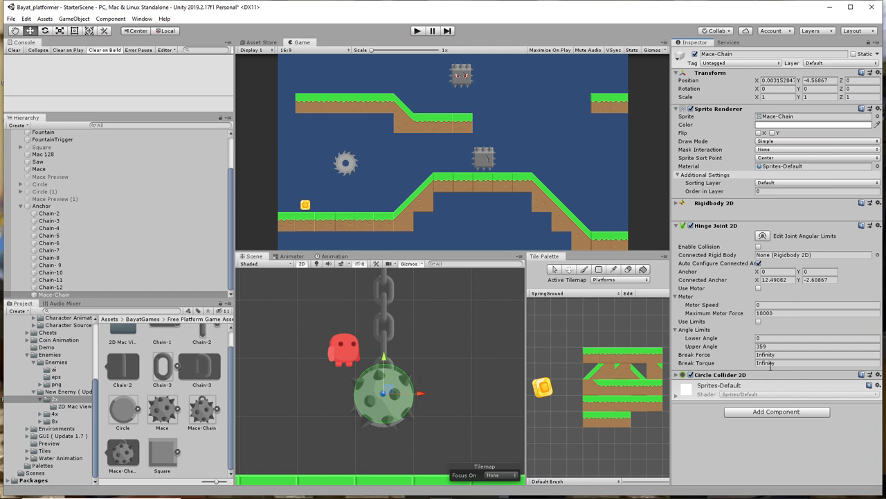
{"action": "left_click", "coordinate": [676, 375]}
{"action": "left_click", "coordinate": [762, 372]}
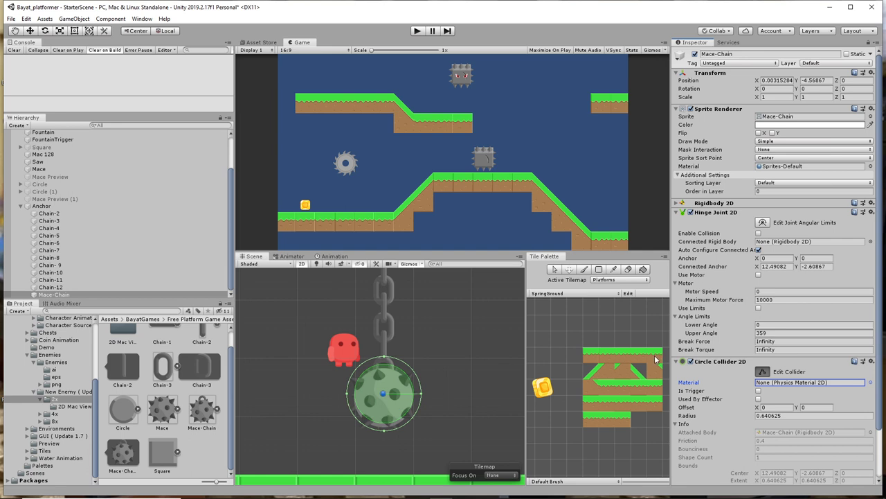
Limit the mace's hinge joint to a -30 lower and 30 upper angle
{"action": "left_click", "coordinate": [764, 224]}
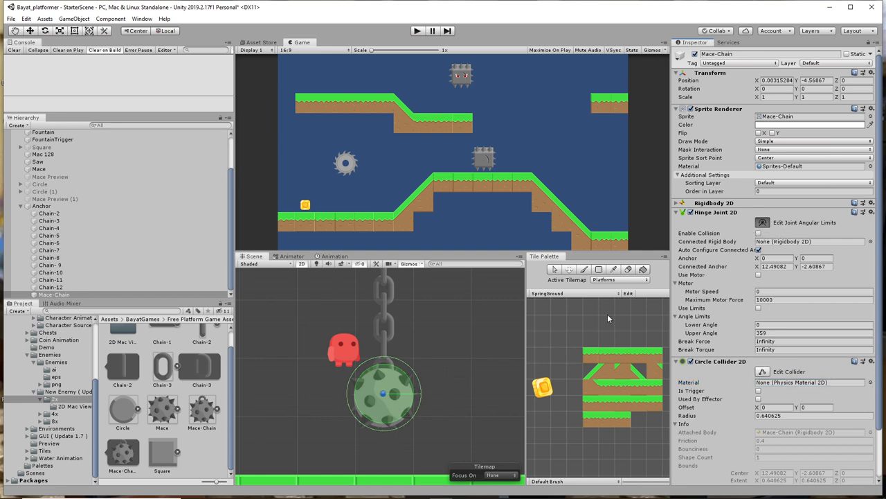
{"action": "left_click", "coordinate": [765, 292]}
{"action": "left_click", "coordinate": [767, 324]}
{"action": "type", "text": "-30"}
{"action": "key", "text": "Tab"}
{"action": "type", "text": "30"}
{"action": "key", "text": "Tab"}
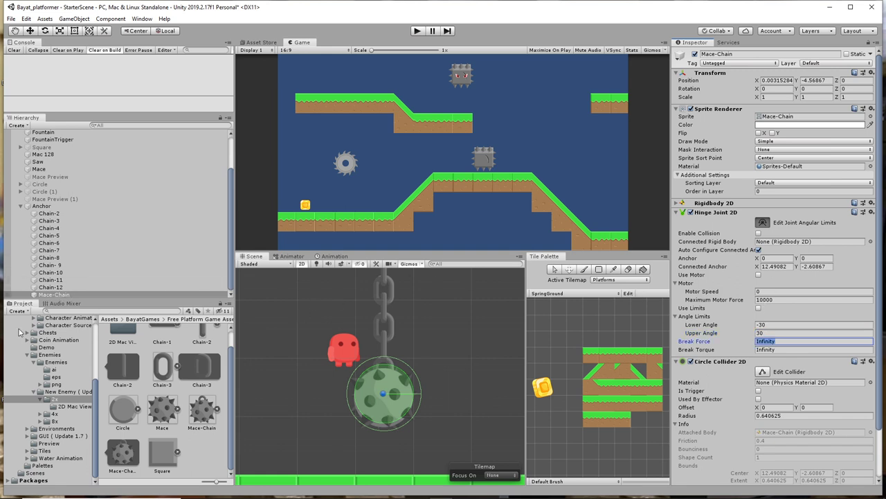
Connect Mace-Chain's Hinge Joint 2D to Chain-12's rigidbody and set connected anchor X to 0
{"action": "left_click", "coordinate": [54, 294]}
{"action": "left_click", "coordinate": [505, 173]}
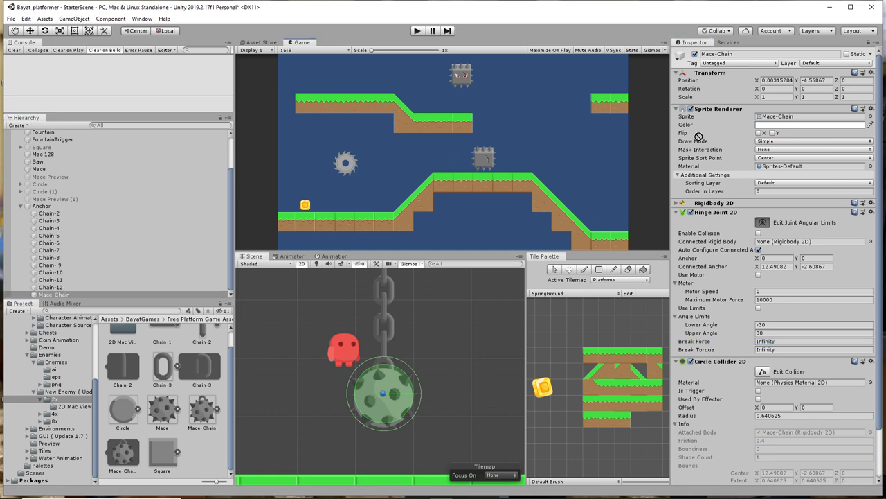
{"action": "left_click_drag", "start_coordinate": [796, 241], "coordinate": [795, 241]}
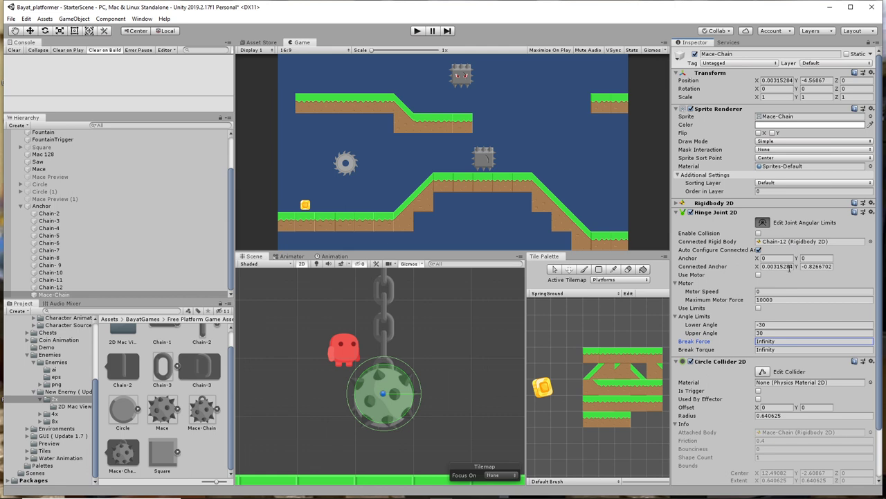
{"action": "left_click", "coordinate": [785, 267]}
{"action": "type", "text": "0"}
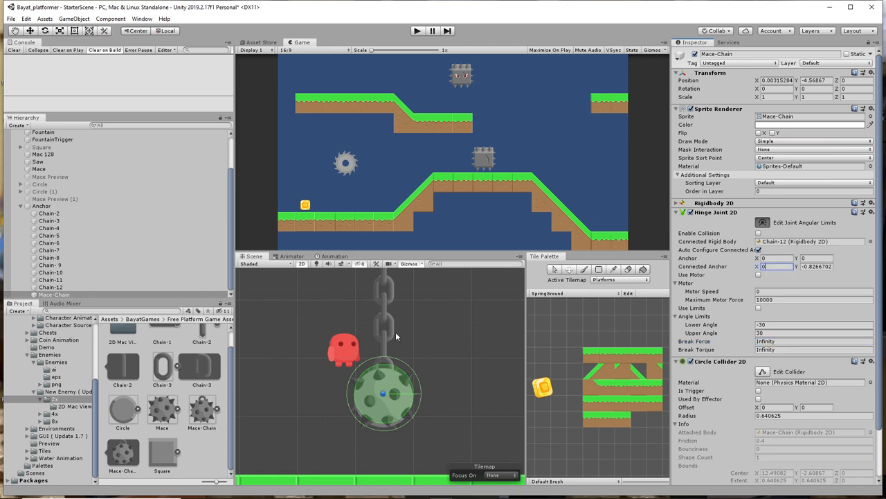
Compare Chain-11's and Chain-12's joint settings, then return to Mace-Chain
{"action": "left_click", "coordinate": [51, 280]}
{"action": "left_click", "coordinate": [50, 286]}
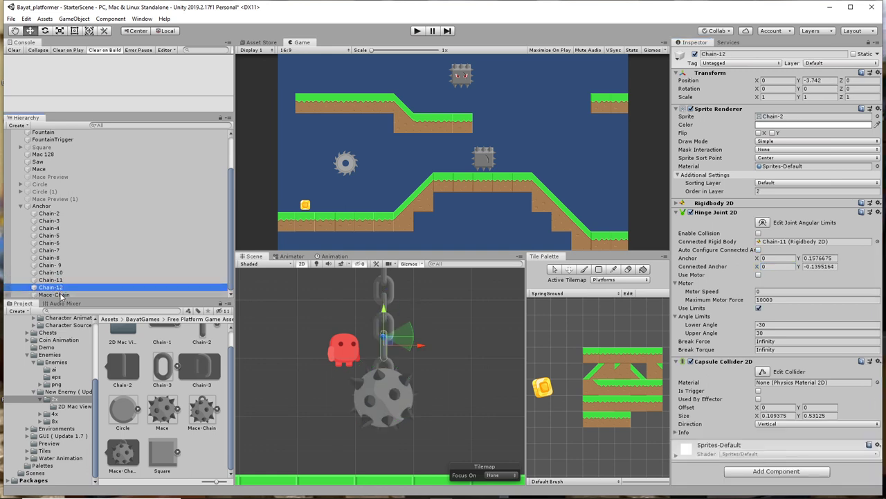
{"action": "left_click", "coordinate": [54, 294]}
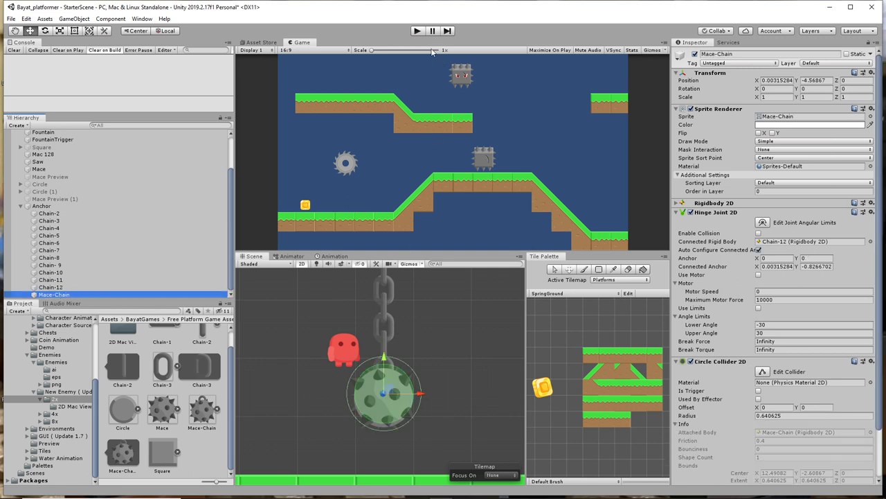
Play-test, enable Use Limits on the mace's hinge, and nudge the mace up to Y -4.466
{"action": "left_click", "coordinate": [418, 31]}
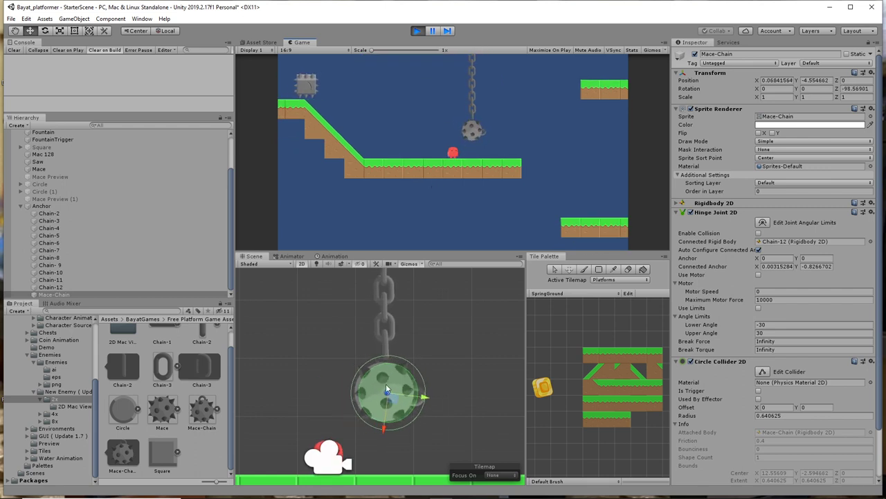
{"action": "left_click", "coordinate": [758, 308]}
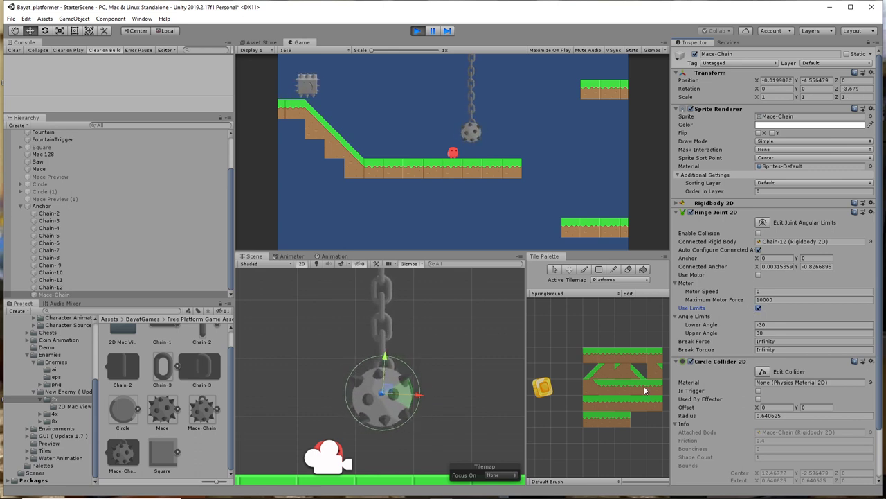
{"action": "left_click", "coordinate": [416, 30]}
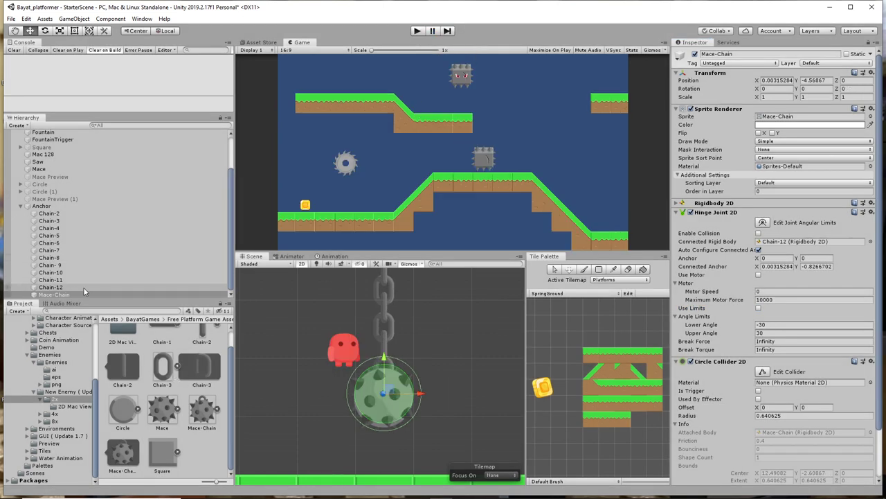
{"action": "left_click", "coordinate": [758, 308]}
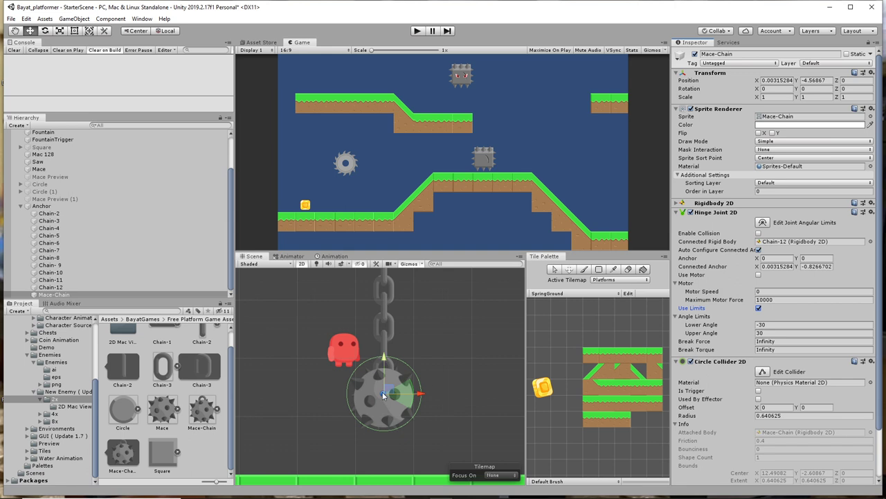
{"action": "left_click_drag", "start_coordinate": [383, 396], "coordinate": [383, 390]}
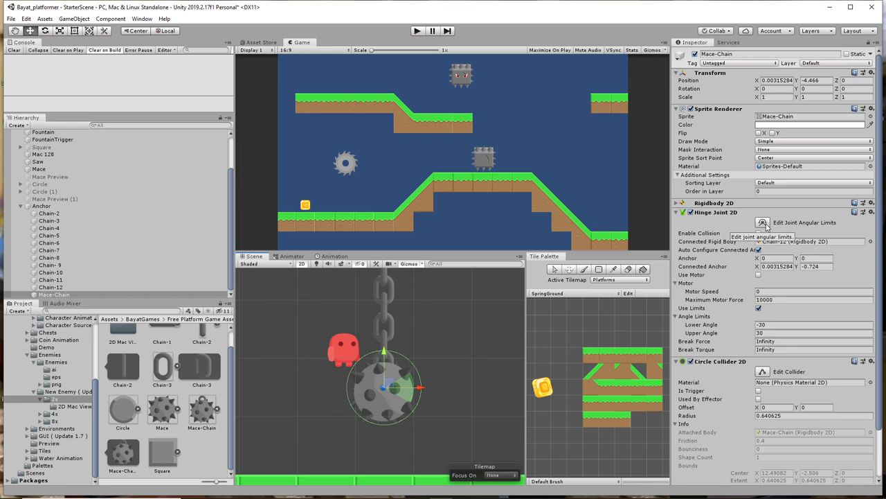
Move the mace's hinge anchor to its top where it meets the chain (anchor Y 0.5275823)
{"action": "left_click", "coordinate": [763, 223]}
{"action": "left_click_drag", "start_coordinate": [383, 388], "coordinate": [388, 356]}
{"action": "scroll", "coordinate": [391, 361], "scroll_direction": "up", "scroll_amount": 6}
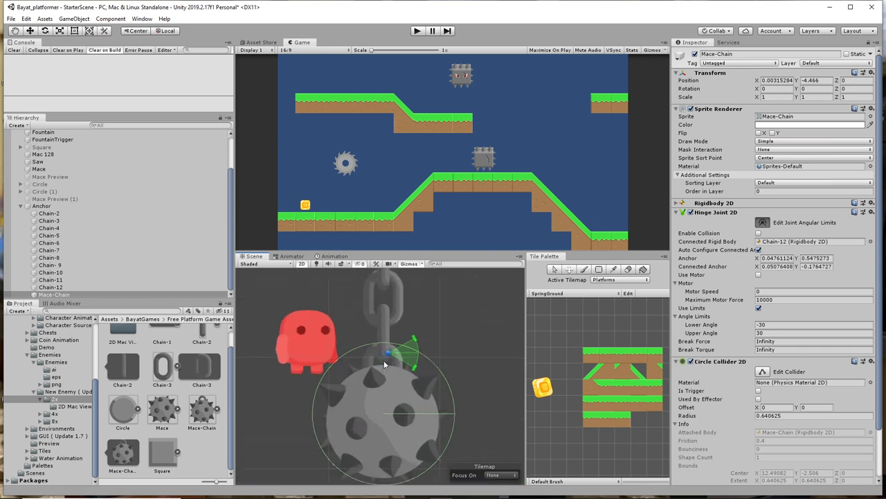
{"action": "left_click_drag", "start_coordinate": [392, 355], "coordinate": [385, 355]}
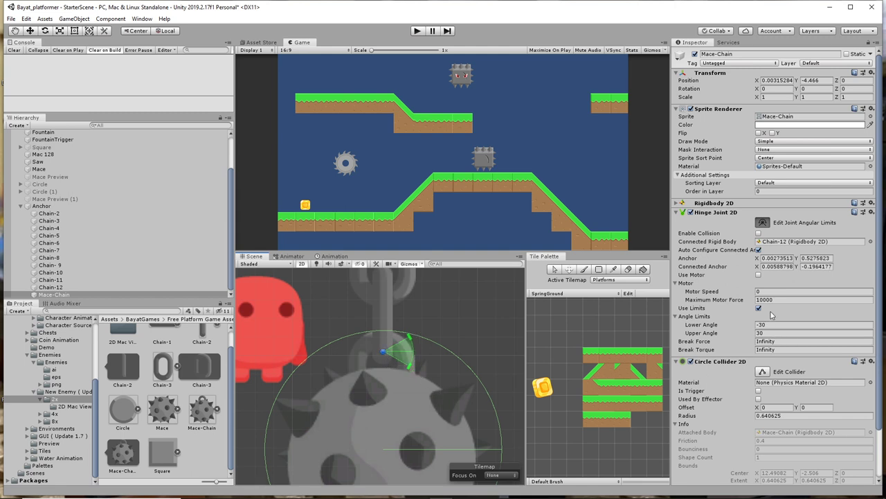
{"action": "scroll", "coordinate": [502, 414], "scroll_direction": "down", "scroll_amount": 4}
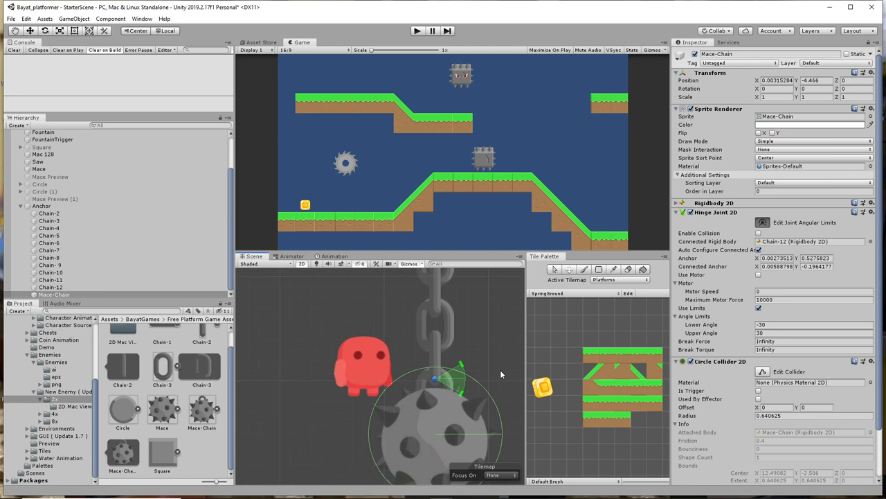
{"action": "middle_click_drag", "start_coordinate": [500, 370], "coordinate": [493, 330]}
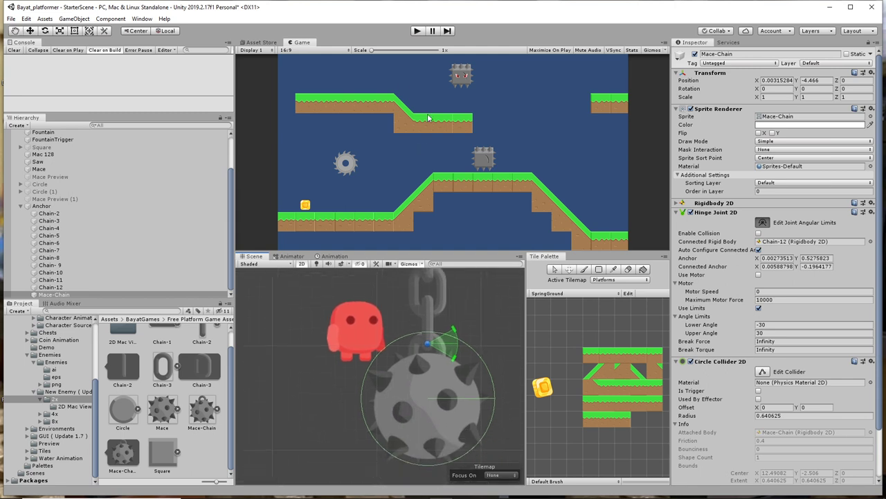
Play-test the swinging mace, moving the player right and left, then stop
{"action": "left_click", "coordinate": [416, 31]}
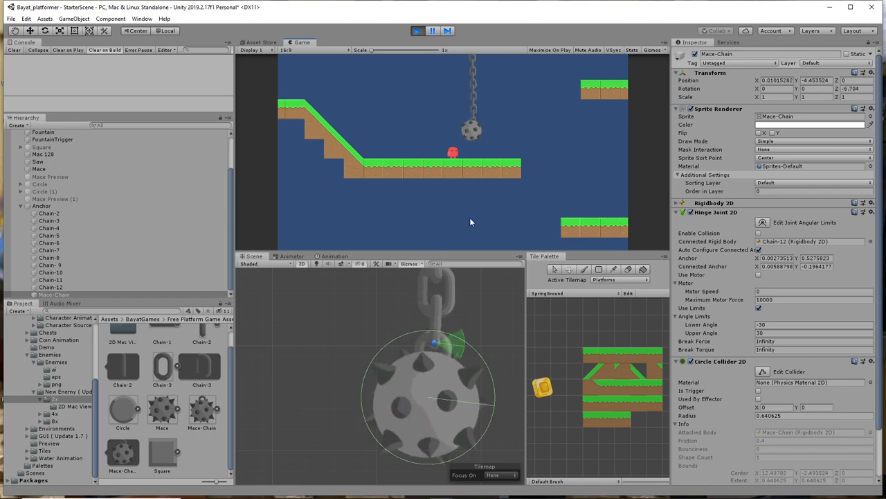
{"action": "scroll", "coordinate": [466, 311], "scroll_direction": "down", "scroll_amount": 2}
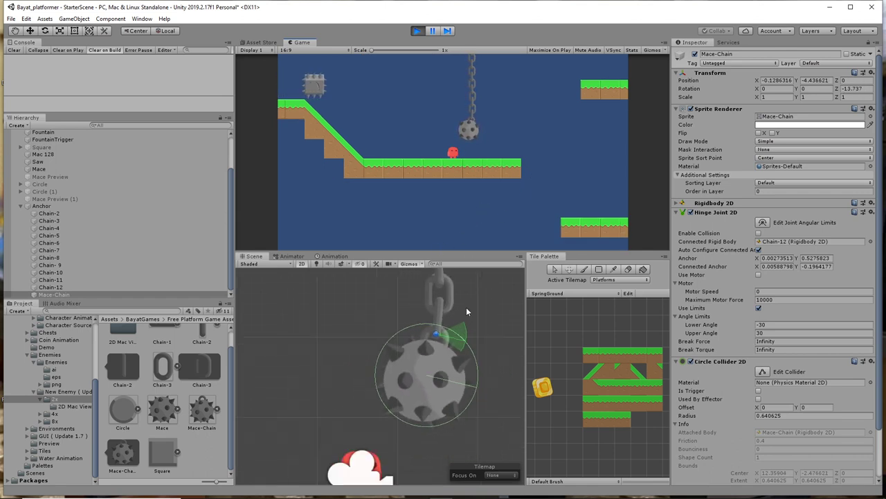
{"action": "scroll", "coordinate": [466, 307], "scroll_direction": "down", "scroll_amount": 4}
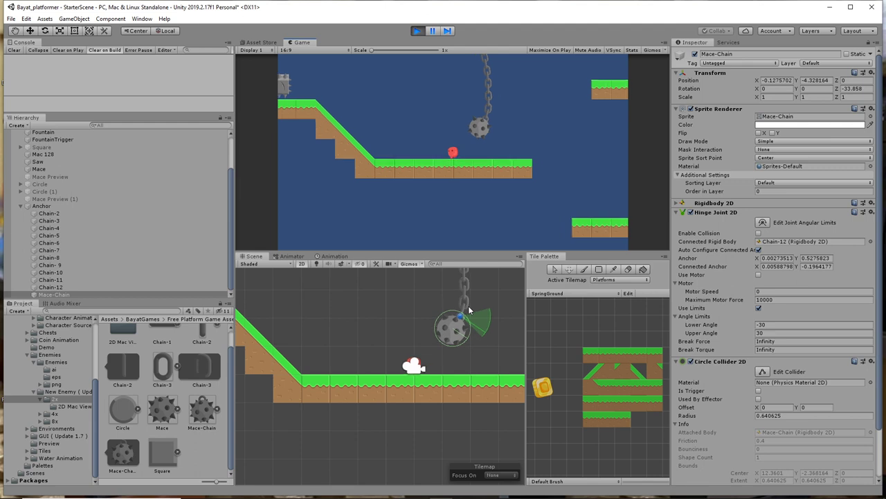
{"action": "key", "text": "Right"}
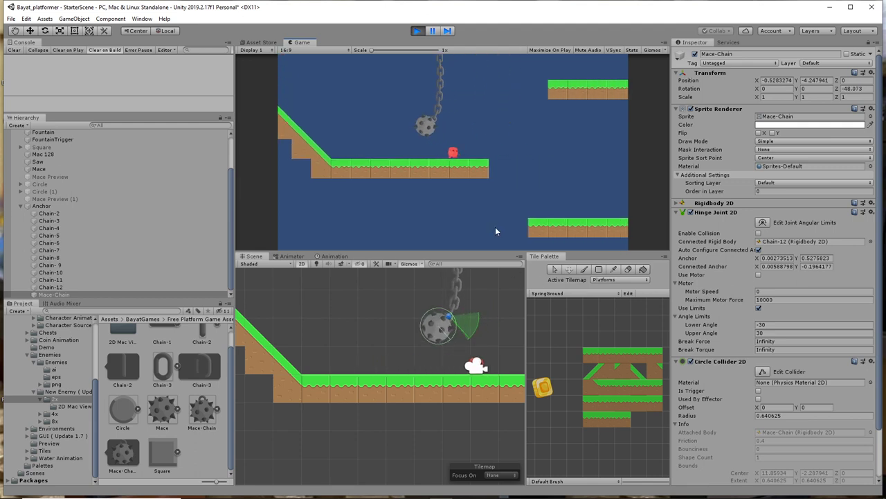
{"action": "key", "text": "Left"}
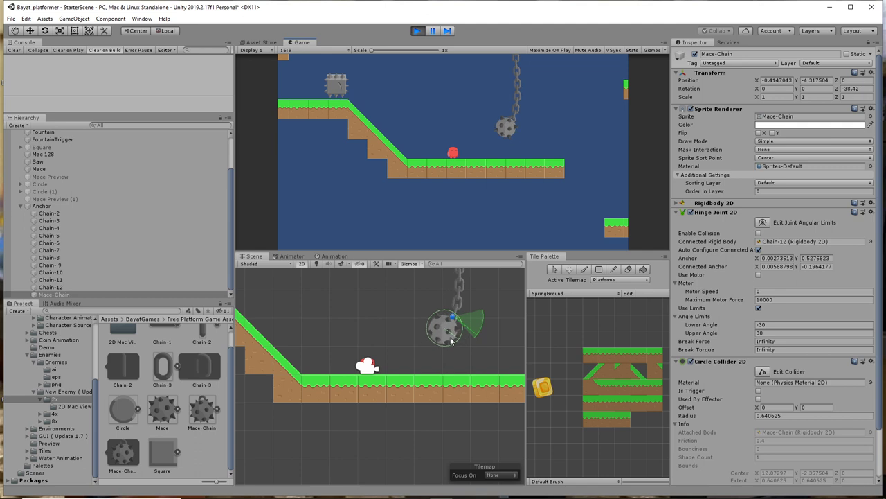
{"action": "left_click", "coordinate": [418, 30]}
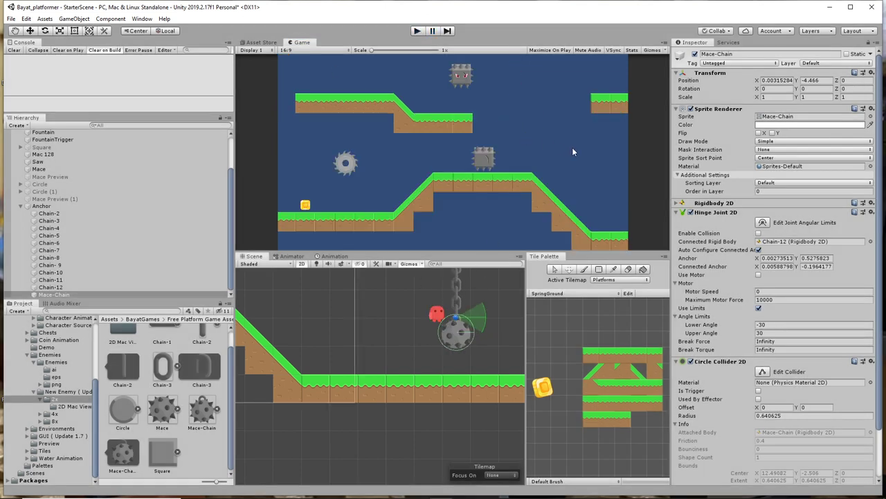
Pull the Mace-Chain out to the right and raise it slightly
{"action": "middle_click_drag", "start_coordinate": [490, 342], "coordinate": [396, 406]}
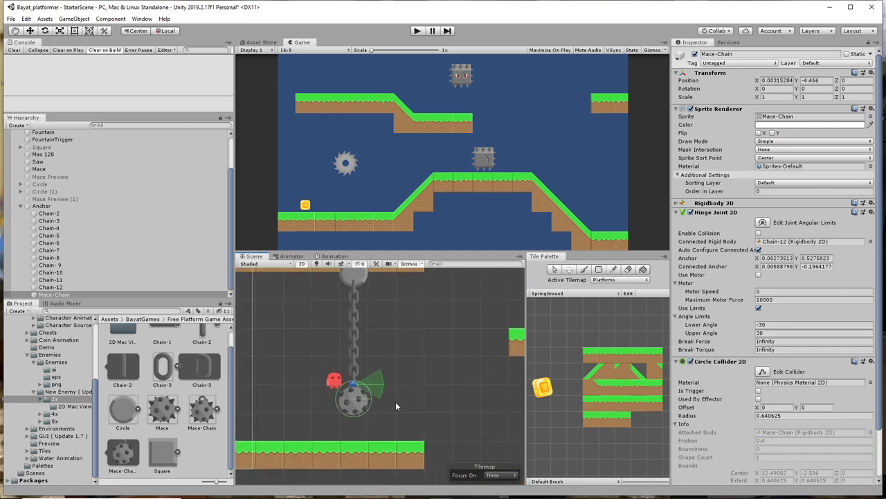
{"action": "left_click", "coordinate": [53, 294]}
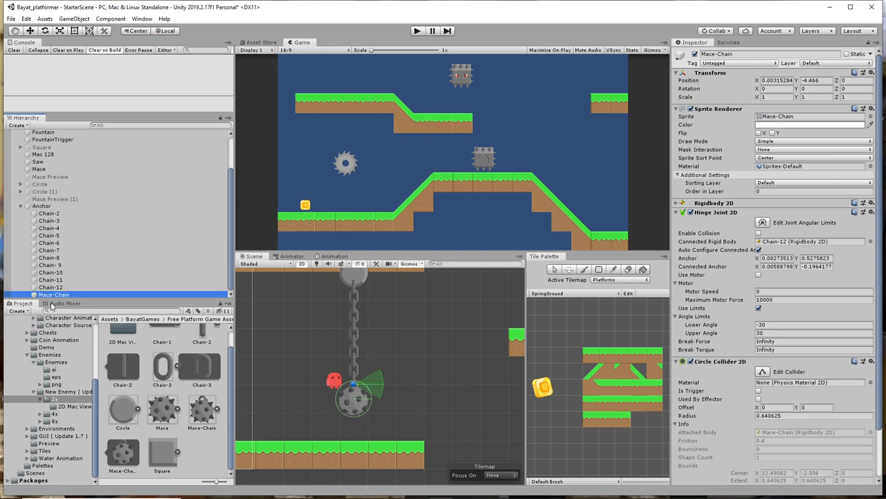
{"action": "left_click", "coordinate": [30, 31]}
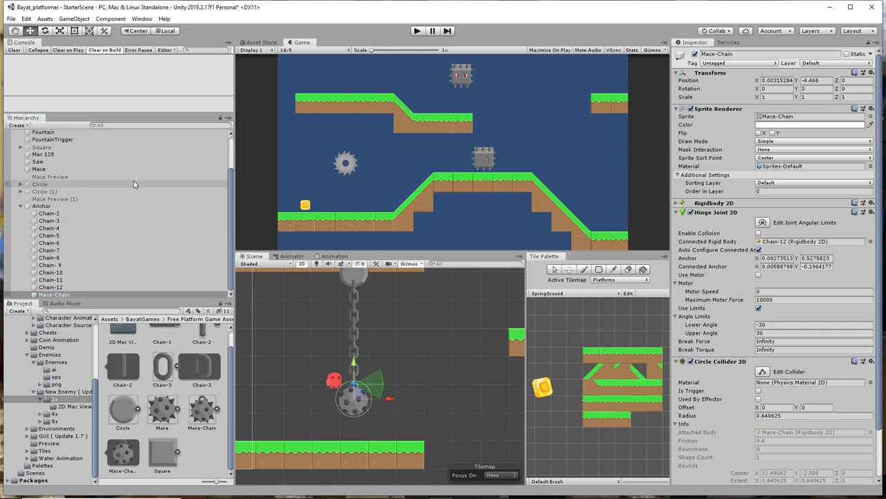
{"action": "left_click_drag", "start_coordinate": [392, 399], "coordinate": [488, 406]}
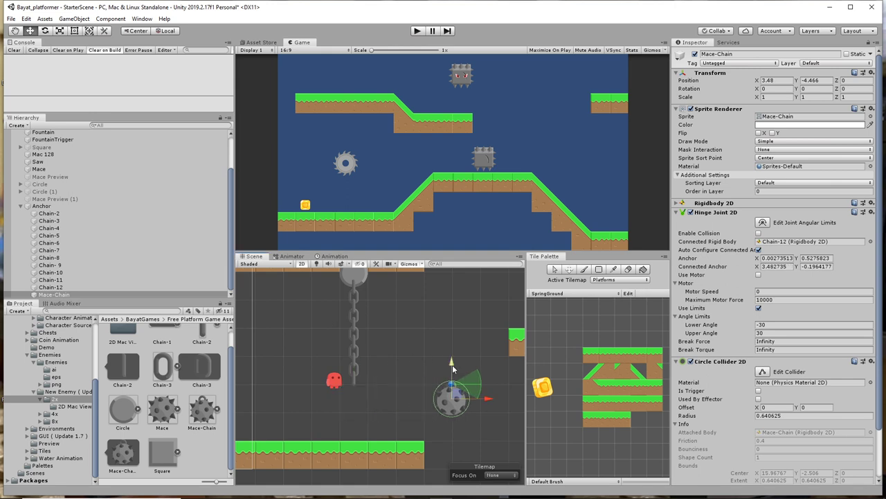
{"action": "left_click_drag", "start_coordinate": [452, 364], "coordinate": [462, 327]}
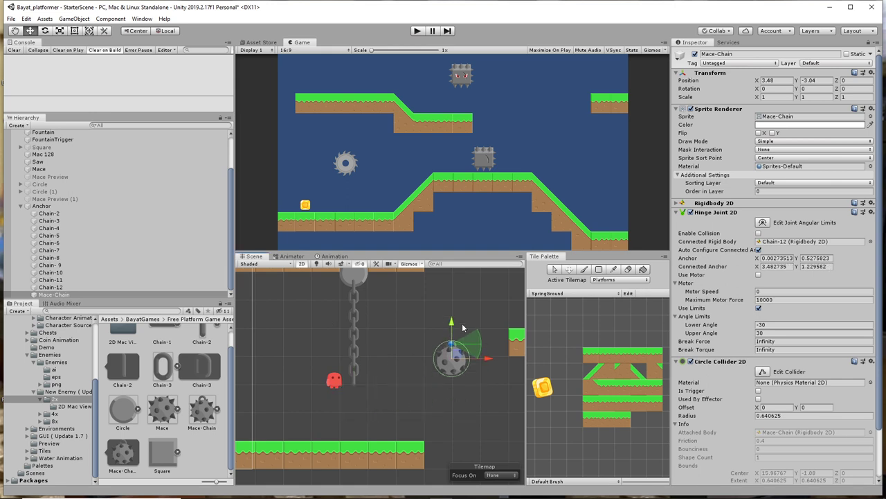
Play-test to watch the raised mace swing, stop, and deselect it
{"action": "left_click", "coordinate": [417, 31]}
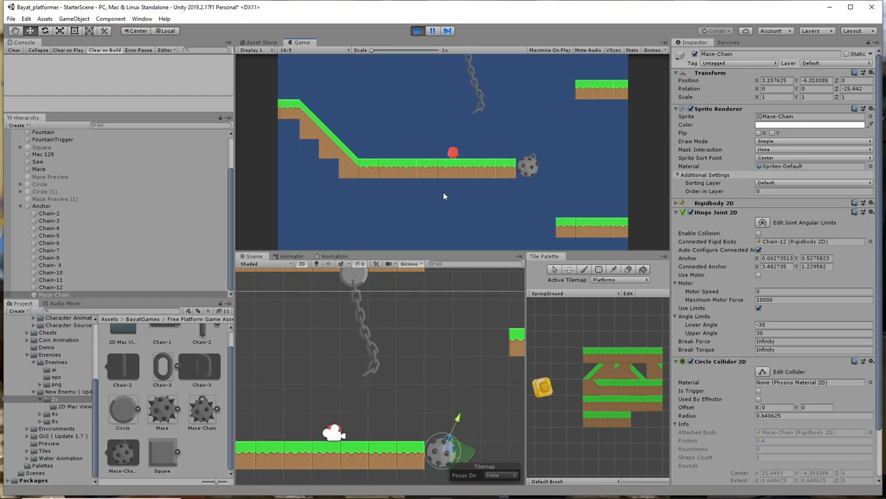
{"action": "left_click", "coordinate": [417, 31]}
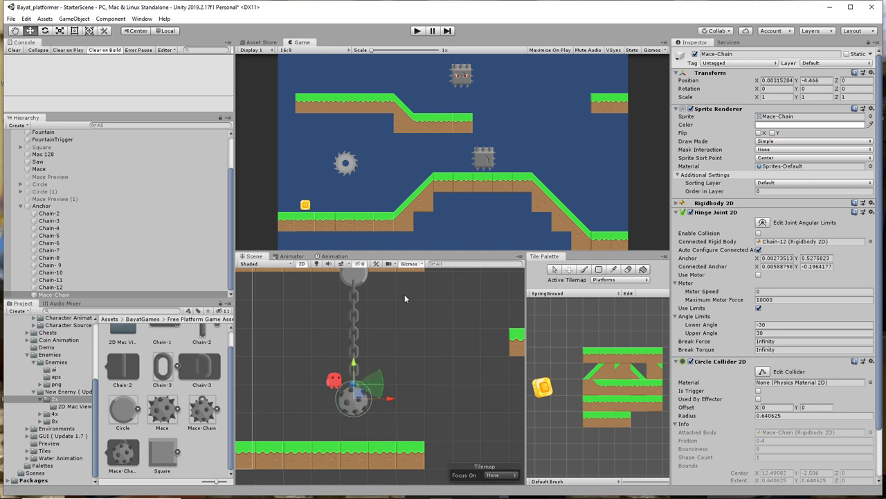
{"action": "left_click", "coordinate": [419, 355]}
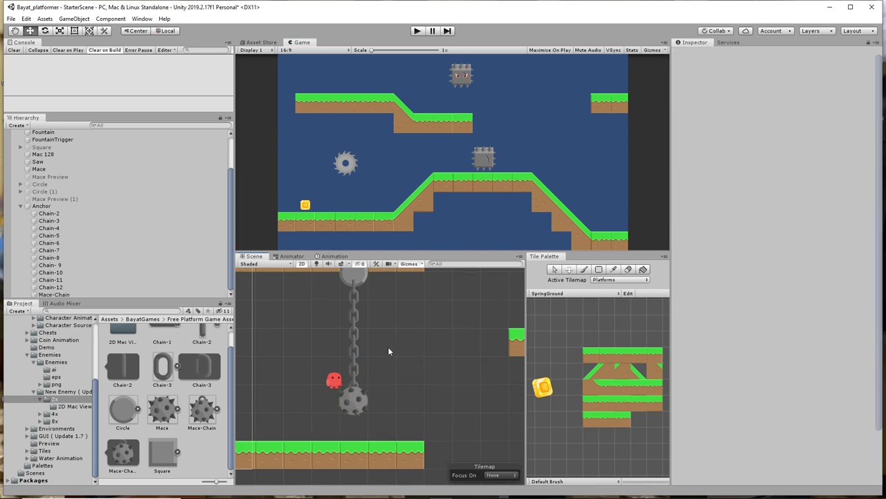
Select the top chain link Chain-2 to inspect its Hinge Joint 2D, which has no connected body
{"action": "scroll", "coordinate": [387, 350], "scroll_direction": "up", "scroll_amount": 3}
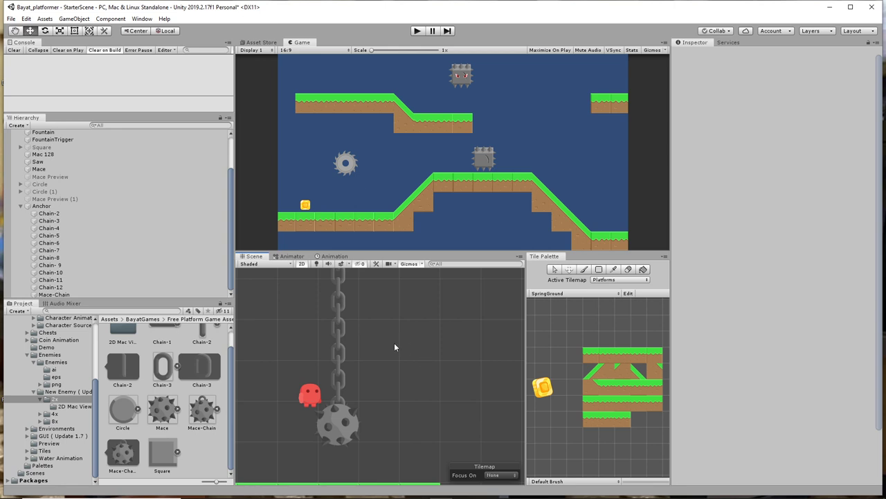
{"action": "scroll", "coordinate": [409, 344], "scroll_direction": "down", "scroll_amount": 5}
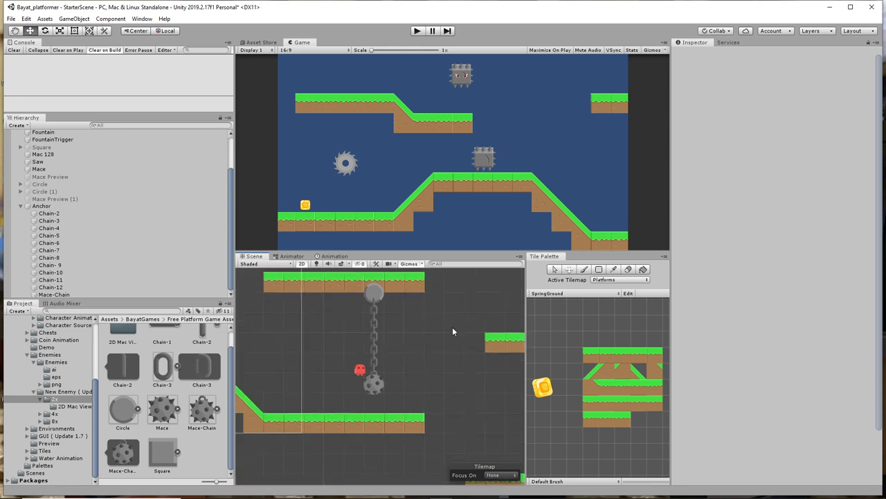
{"action": "left_click", "coordinate": [373, 384]}
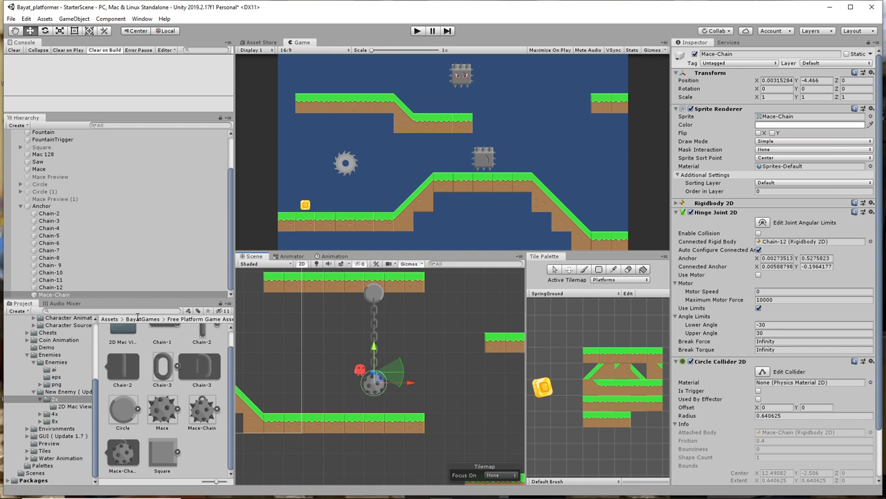
{"action": "left_click", "coordinate": [421, 377]}
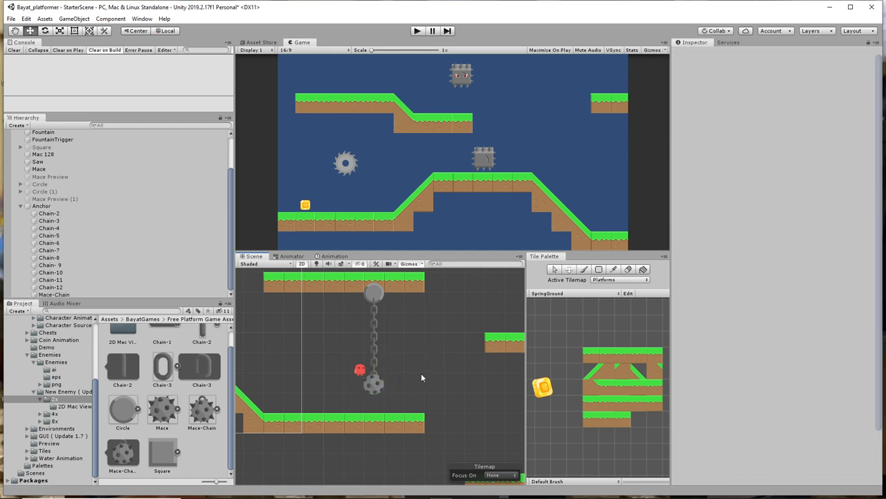
{"action": "left_click", "coordinate": [373, 303]}
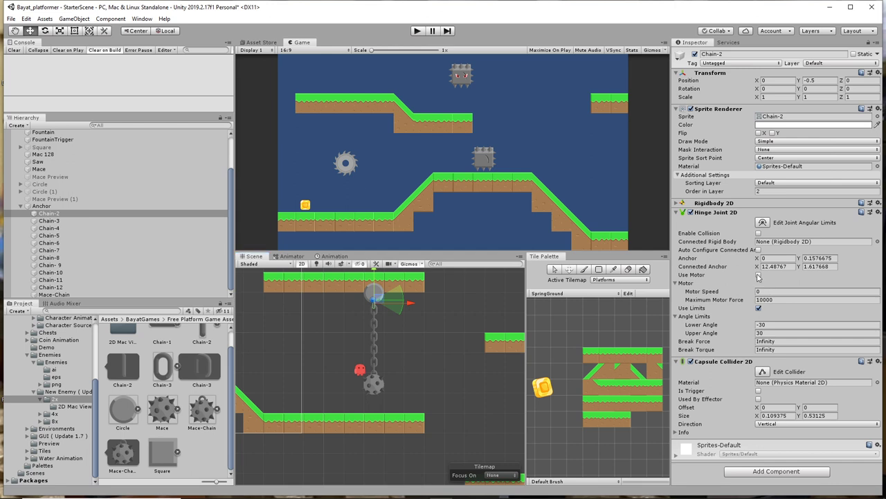
In play mode, set Chain-2's hinge Motor Speed to 10 and turn Use Motor off
{"action": "left_click", "coordinate": [417, 30]}
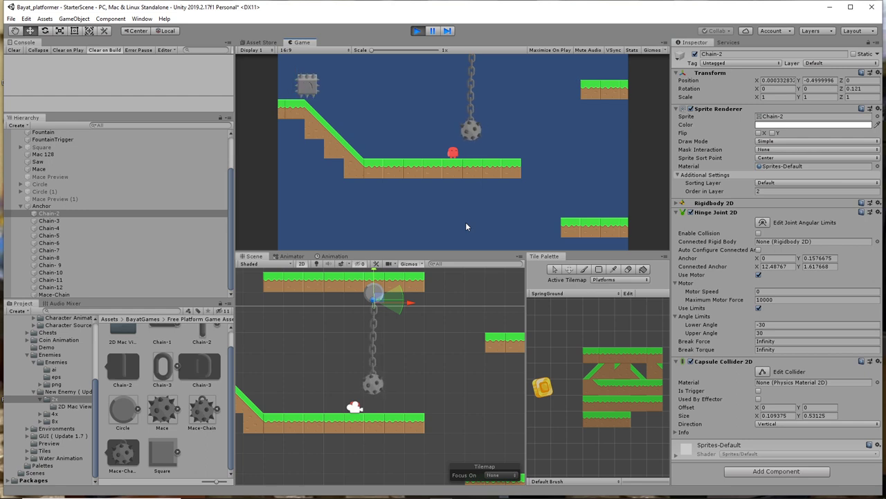
{"action": "left_click", "coordinate": [768, 291]}
{"action": "type", "text": "100"}
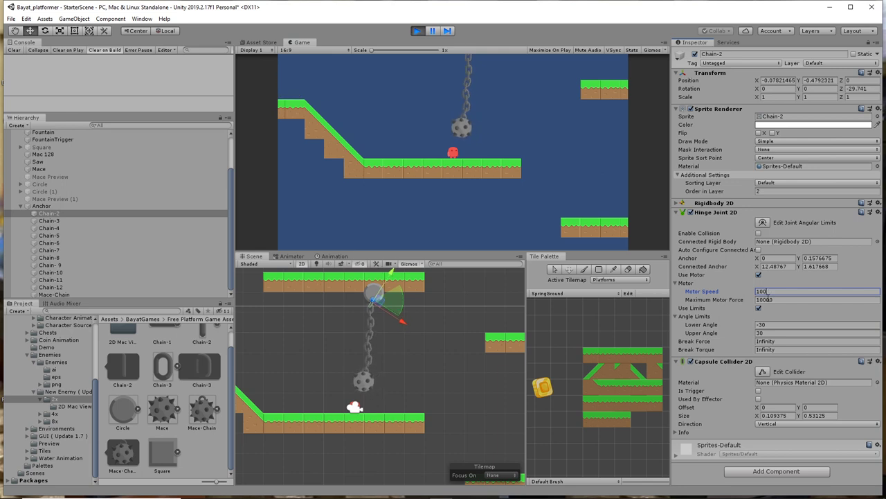
{"action": "key", "text": "Return"}
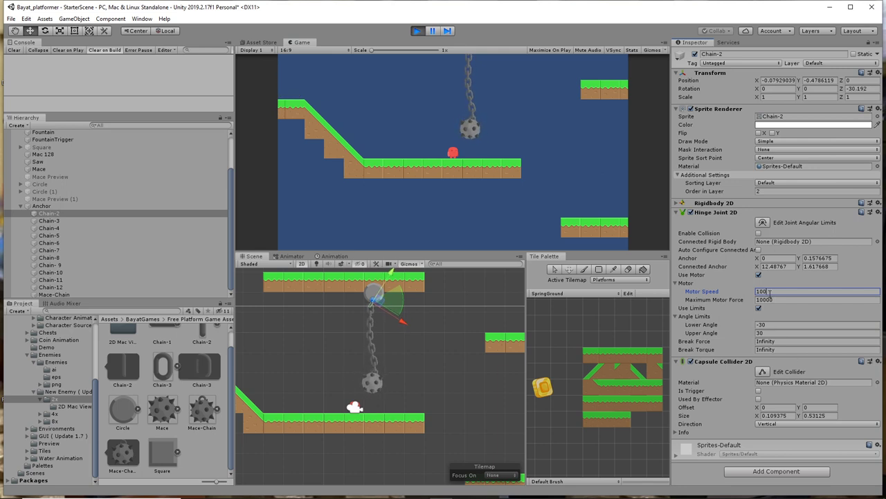
{"action": "type", "text": "10"}
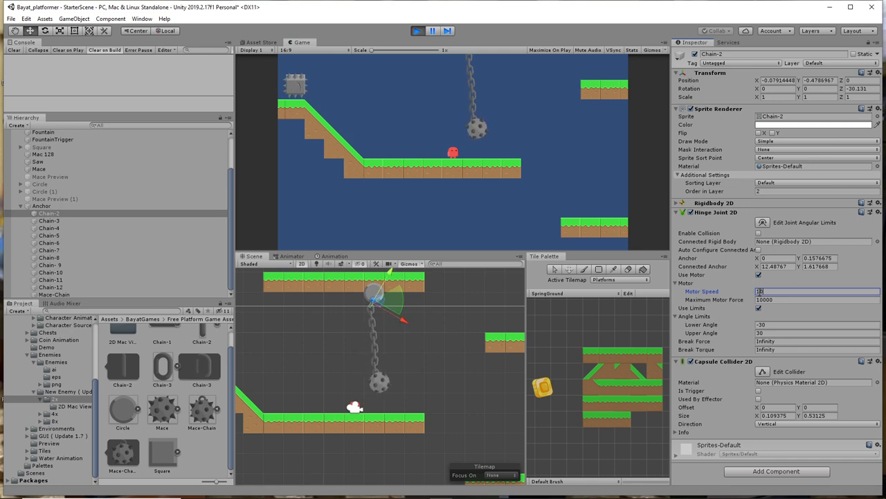
{"action": "left_click", "coordinate": [758, 275]}
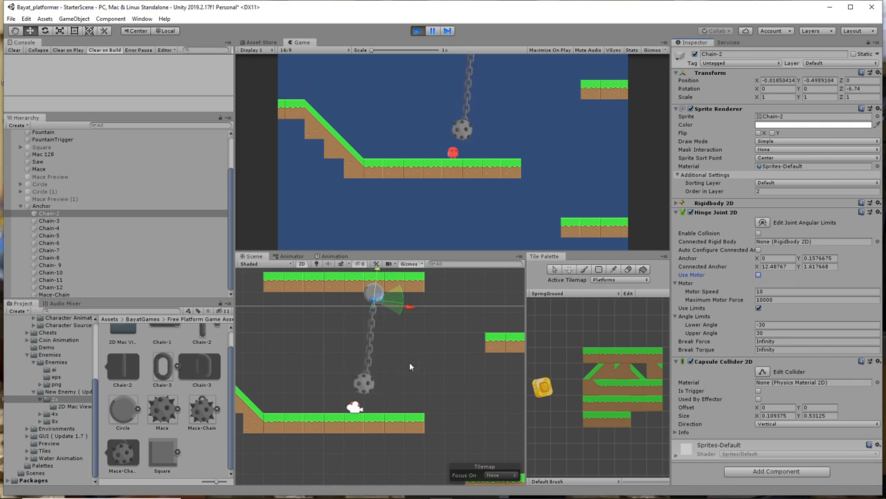
Stop play mode and create an empty GameObject beside the mace at X 13.18, Y -2.57
{"action": "left_click", "coordinate": [418, 31]}
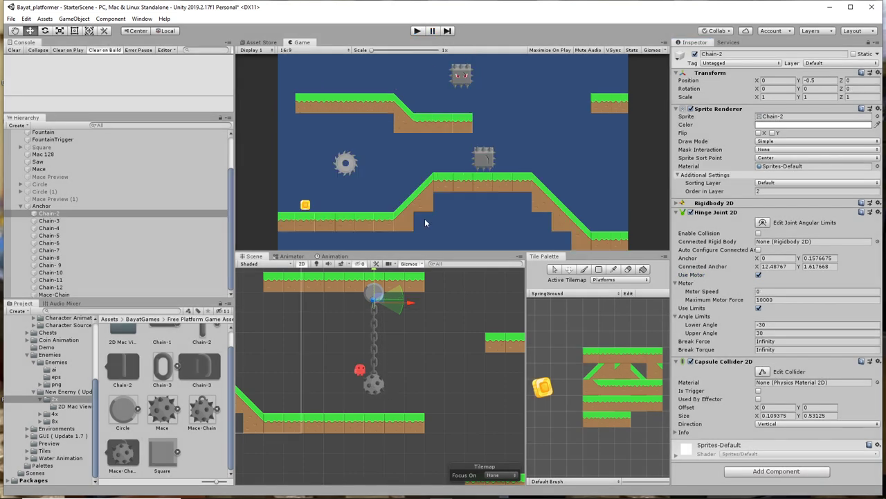
{"action": "left_click", "coordinate": [21, 206]}
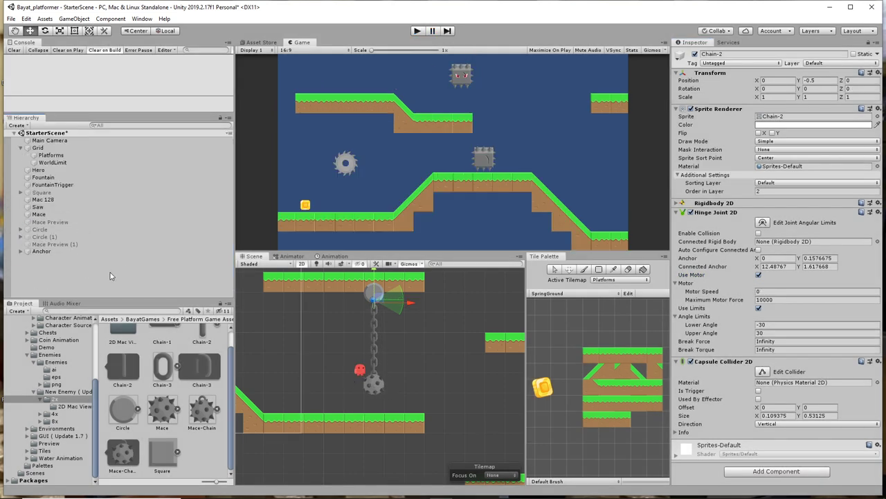
{"action": "right_click", "coordinate": [80, 271]}
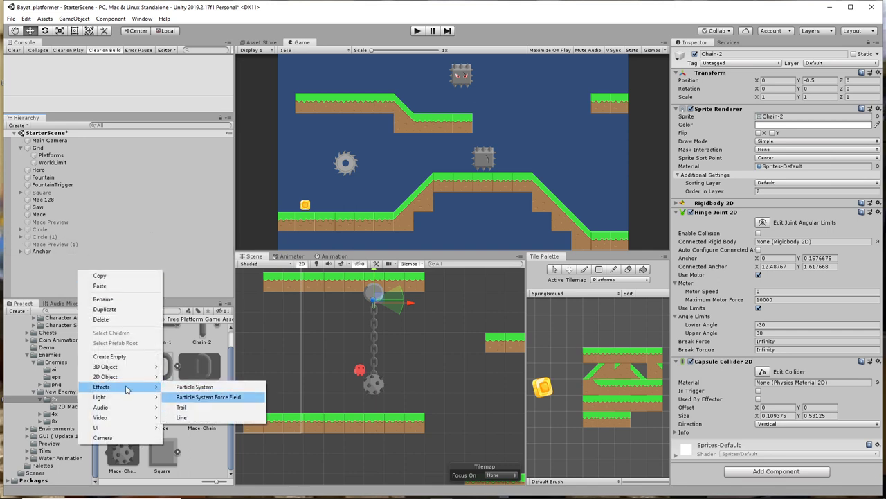
{"action": "left_click", "coordinate": [125, 357]}
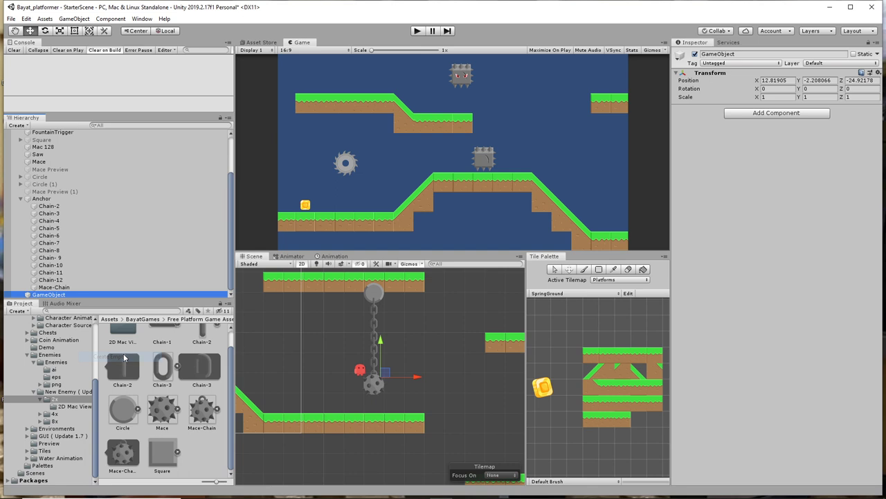
{"action": "left_click_drag", "start_coordinate": [420, 375], "coordinate": [430, 379]}
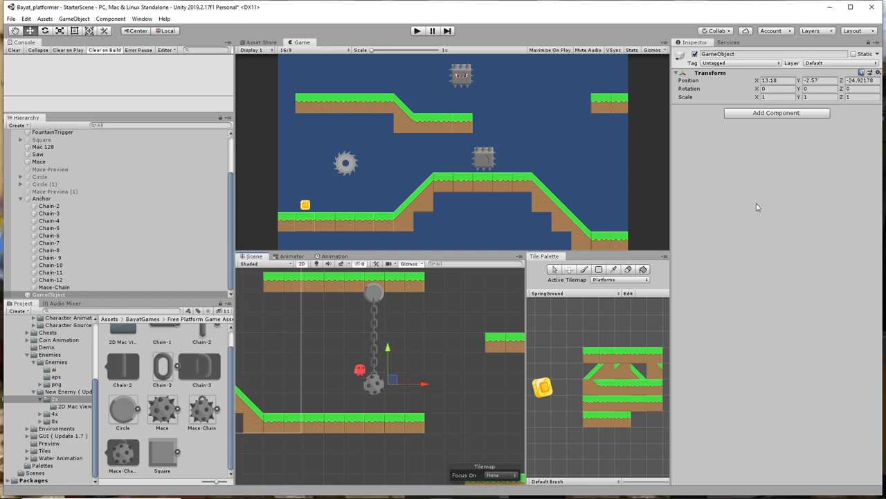
Add a Point Effector 2D with Force Magnitude 100 and briefly test it in play mode
{"action": "left_click", "coordinate": [762, 113]}
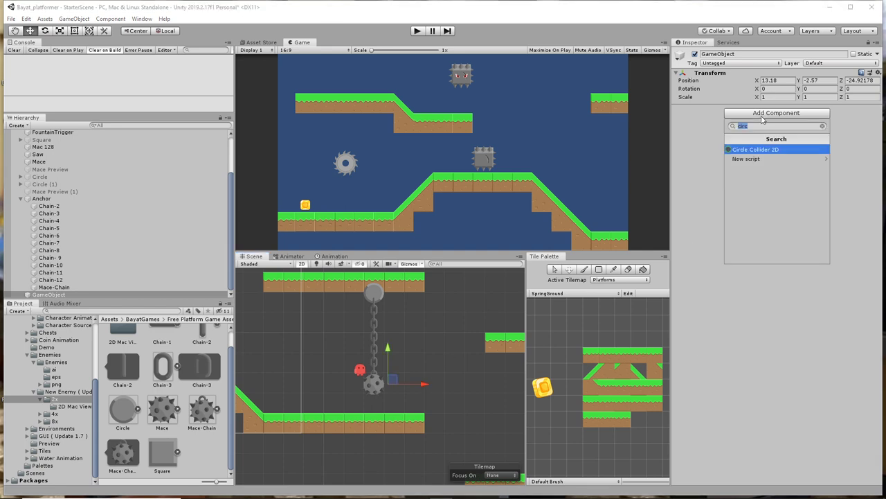
{"action": "type", "text": "effecc"}
{"action": "key", "text": "BackSpace"}
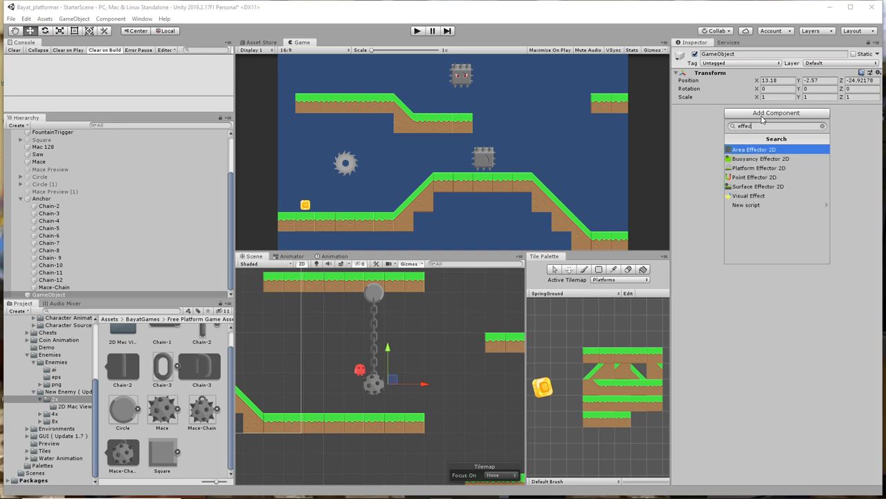
{"action": "left_click", "coordinate": [758, 177]}
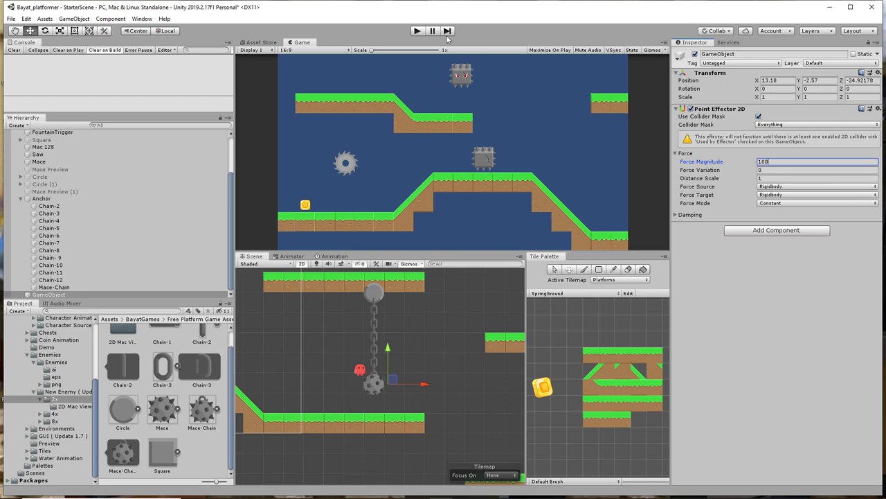
{"action": "left_click", "coordinate": [418, 31]}
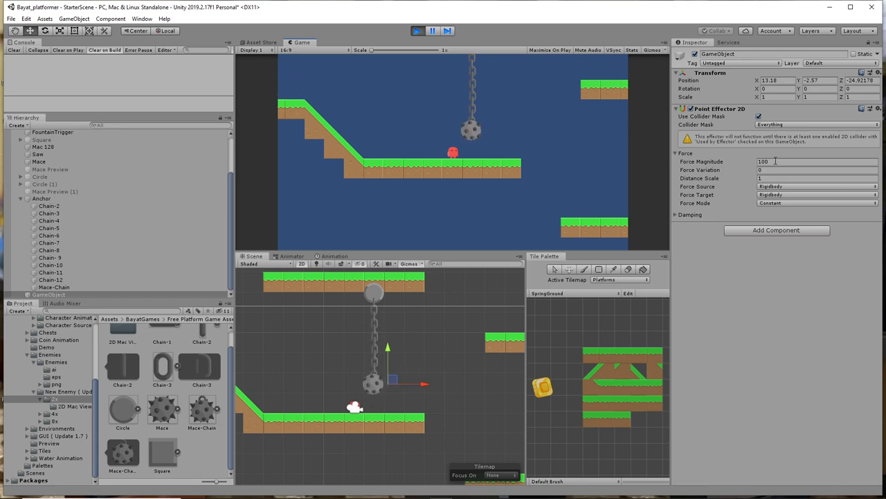
{"action": "left_click", "coordinate": [417, 30]}
Add a Circle Collider 2D with Is Trigger and Used By Effector on, then run the game
{"action": "left_click", "coordinate": [777, 230]}
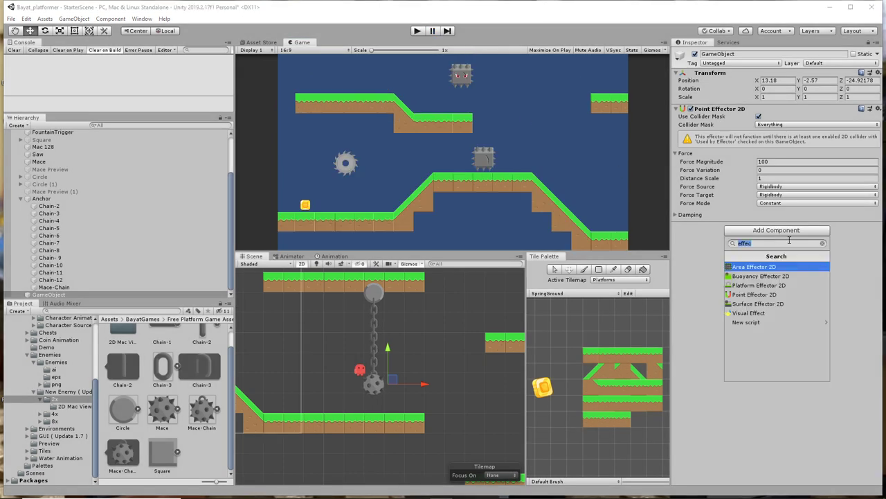
{"action": "type", "text": "coll"}
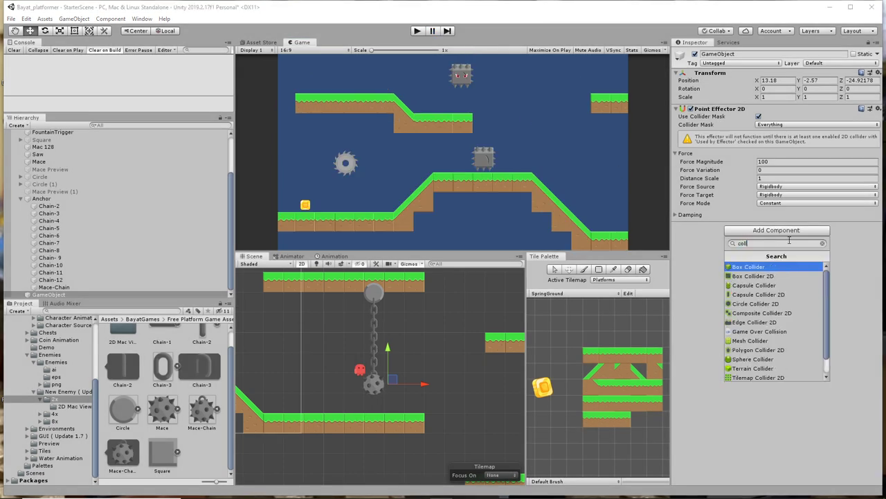
{"action": "left_click", "coordinate": [762, 303]}
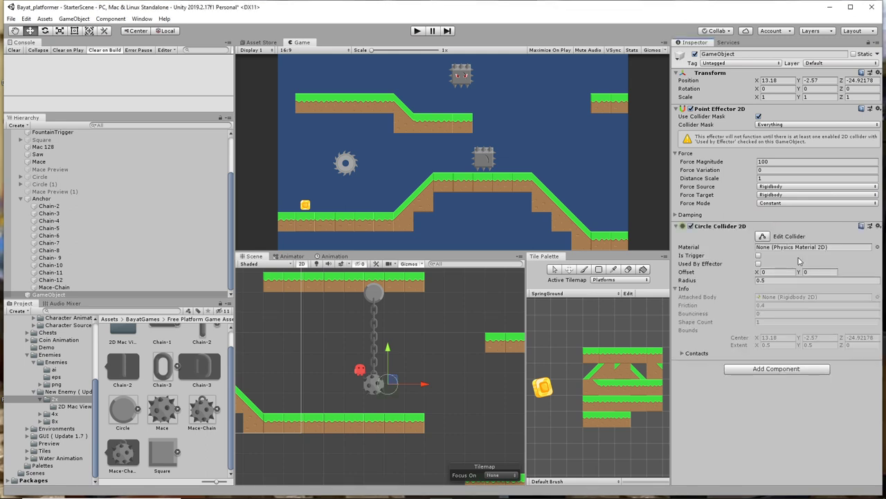
{"action": "left_click", "coordinate": [758, 264]}
{"action": "left_click", "coordinate": [417, 30]}
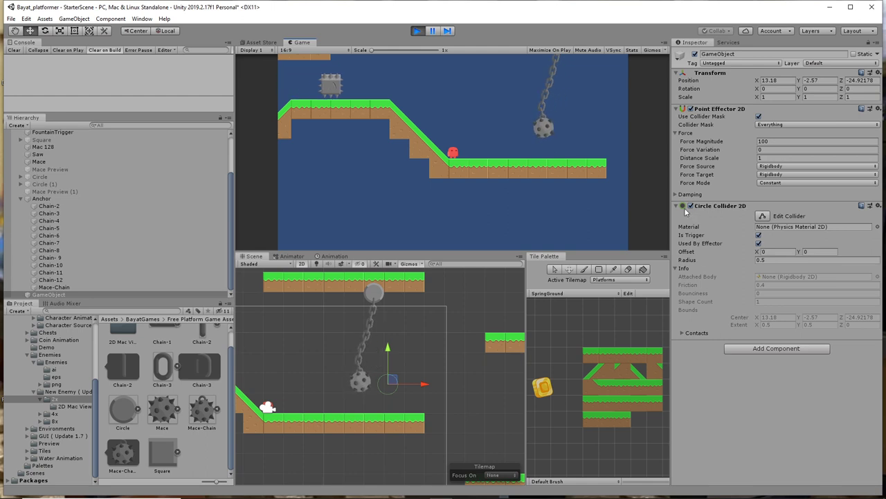
Toggle the effector GameObject's active checkbox off and on, leaving it deactivated during play
{"action": "left_click", "coordinate": [695, 54]}
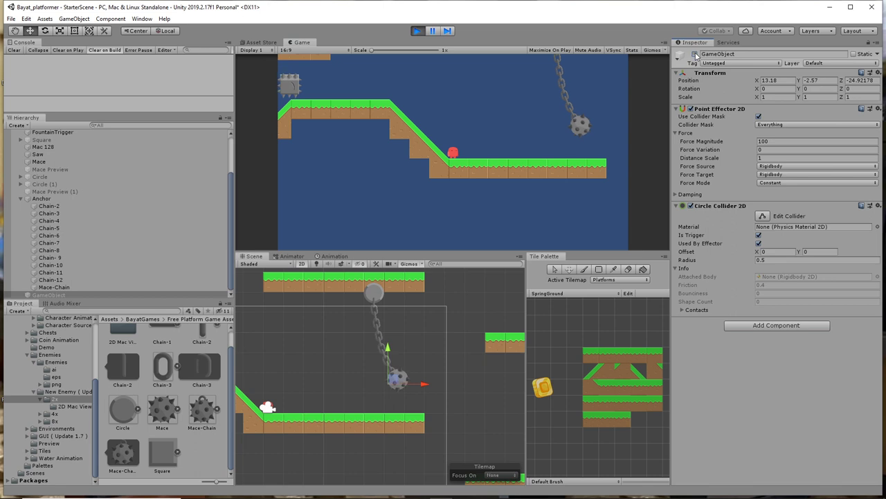
{"action": "left_click", "coordinate": [695, 54]}
{"action": "left_click", "coordinate": [695, 54]}
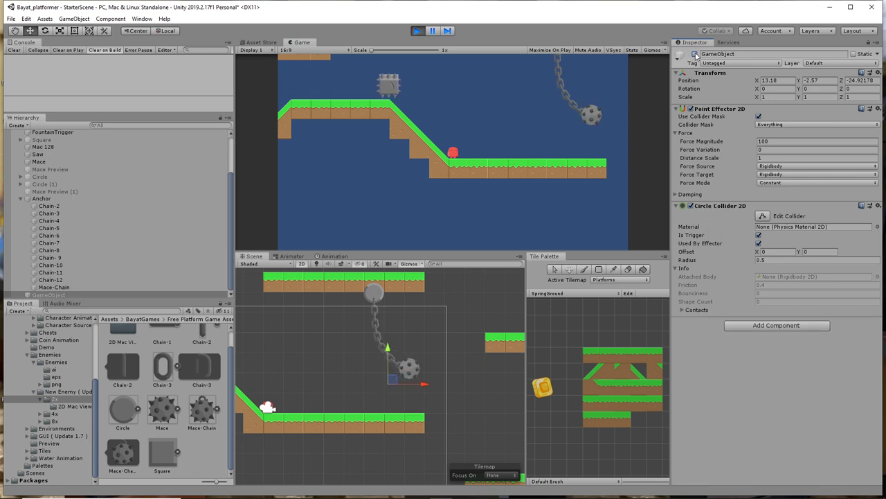
{"action": "left_click", "coordinate": [695, 54]}
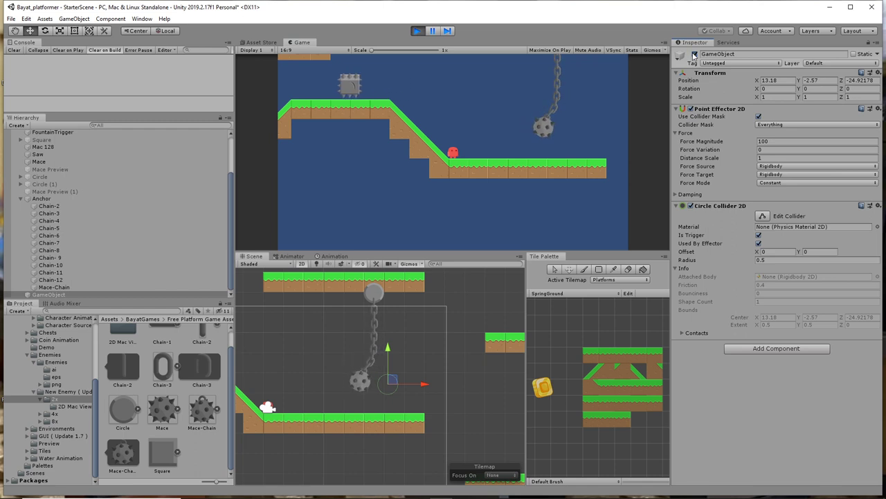
{"action": "left_click", "coordinate": [695, 54]}
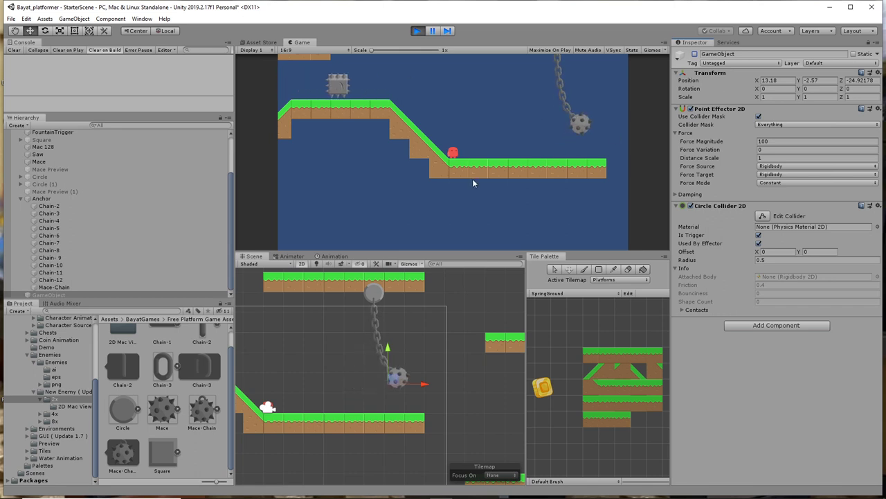
Walk and jump the player around the lower platform and up toward the mace platform
{"action": "key", "text": "d"}
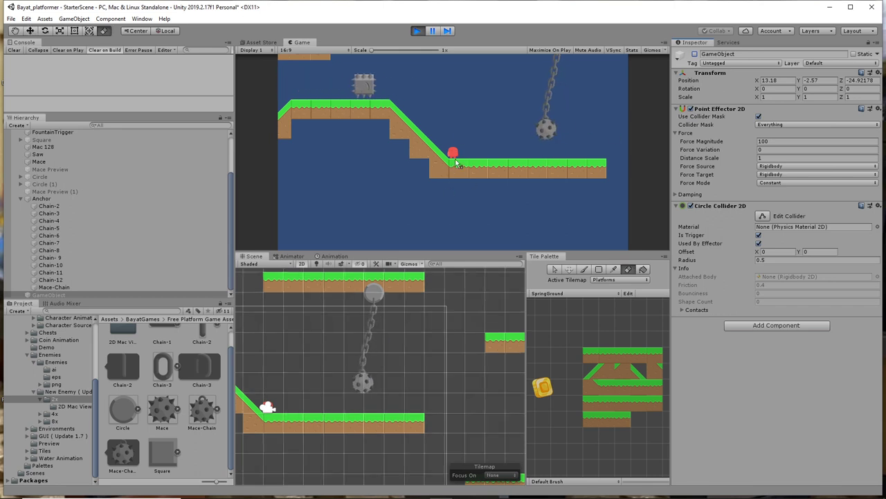
{"action": "key", "text": "Right"}
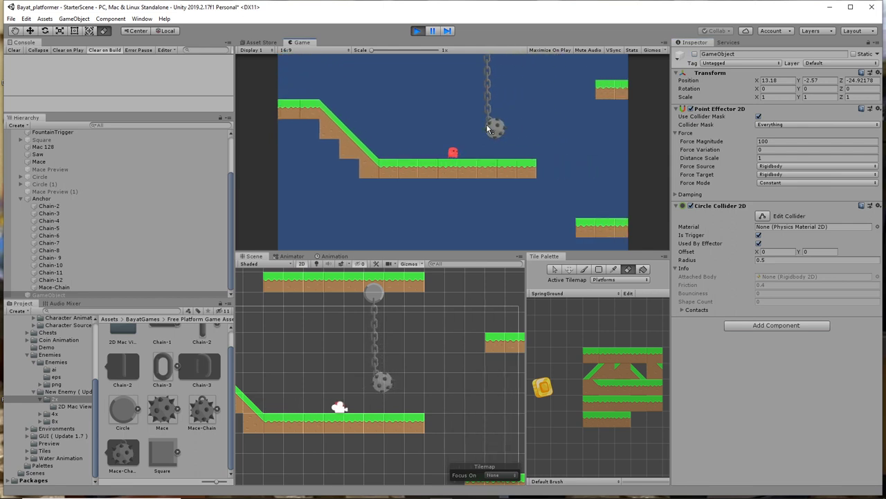
{"action": "key", "text": "space"}
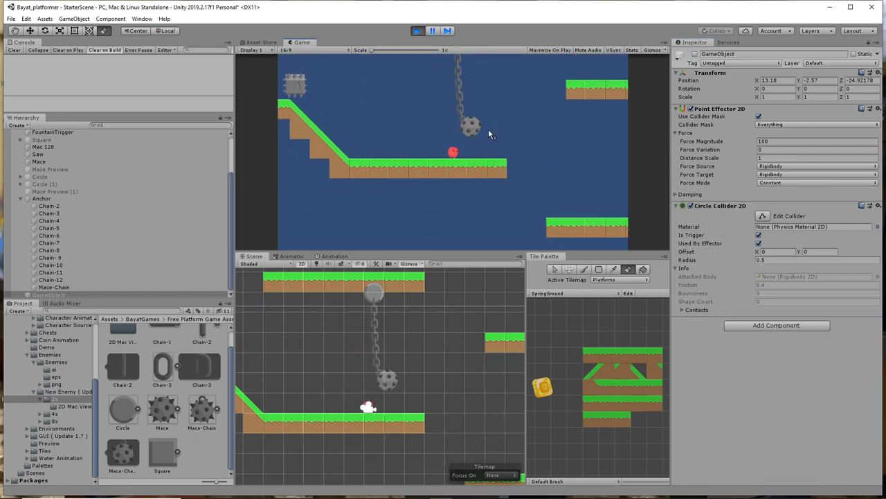
{"action": "key", "text": "Right"}
{"action": "key", "text": "Left"}
{"action": "key", "text": "space"}
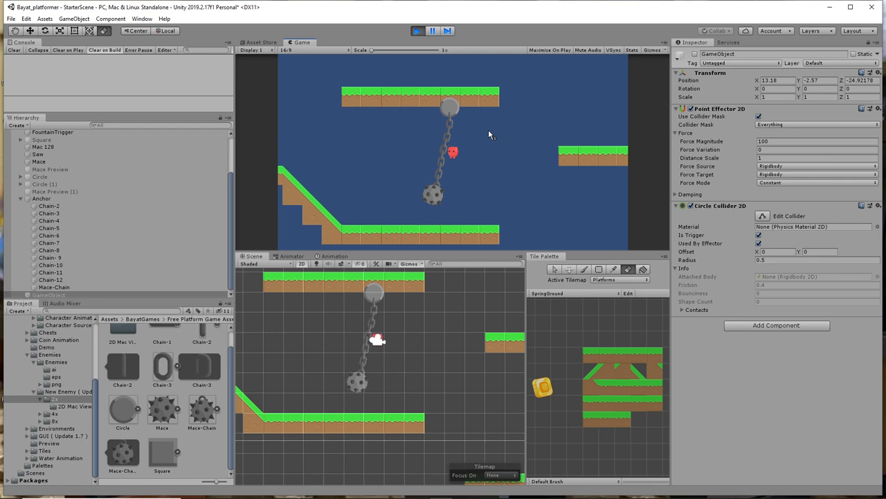
{"action": "key", "text": "Right"}
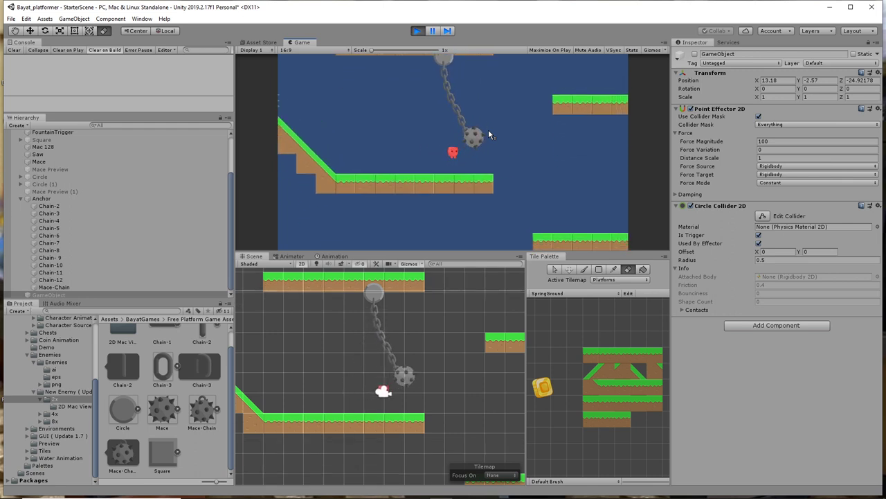
{"action": "key", "text": "Left"}
{"action": "key", "text": "Right"}
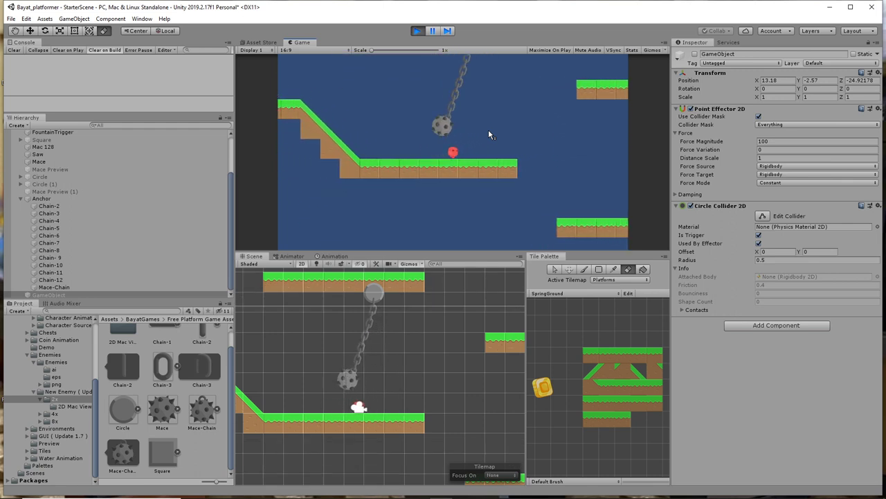
{"action": "key", "text": "space"}
{"action": "key", "text": "Left"}
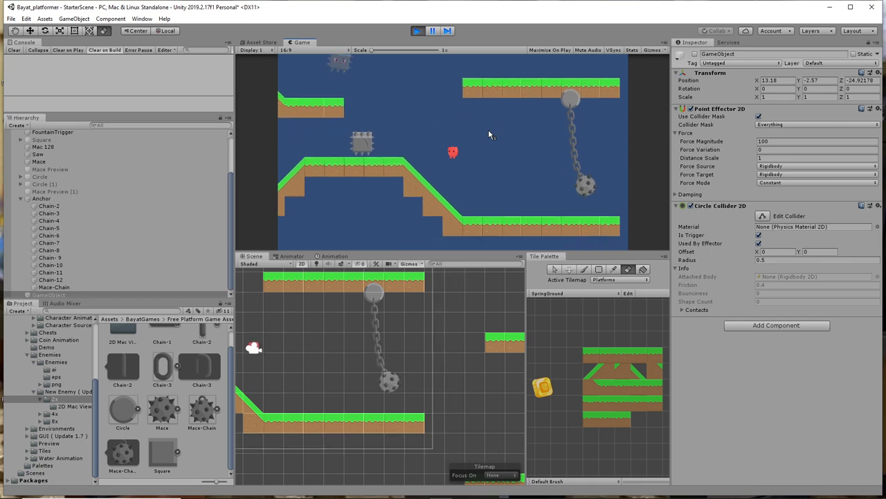
{"action": "key", "text": "Right"}
{"action": "key", "text": "space"}
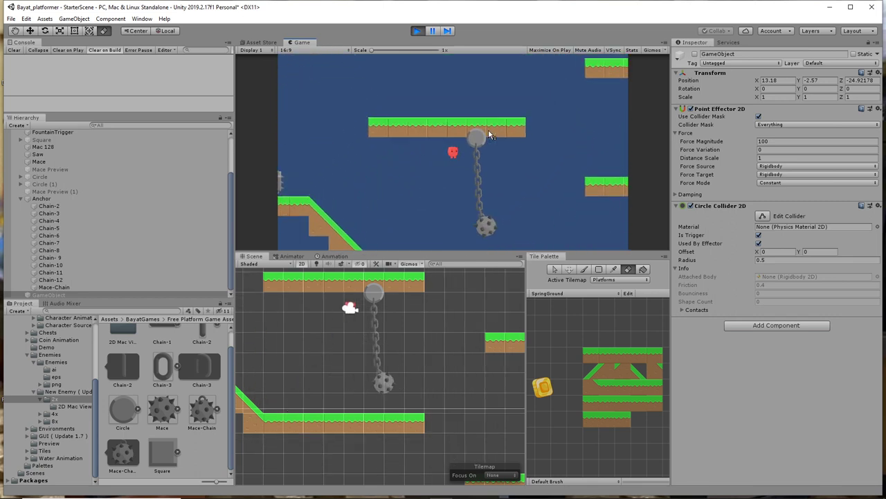
{"action": "key", "text": "Right"}
{"action": "key", "text": "space"}
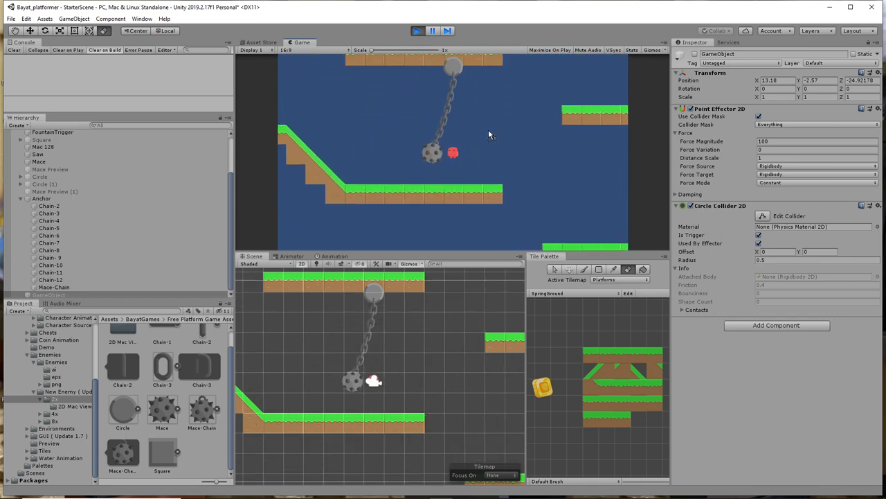
Jump the player onto the higher platform, then steer left over the sloped platform
{"action": "key", "text": "Left"}
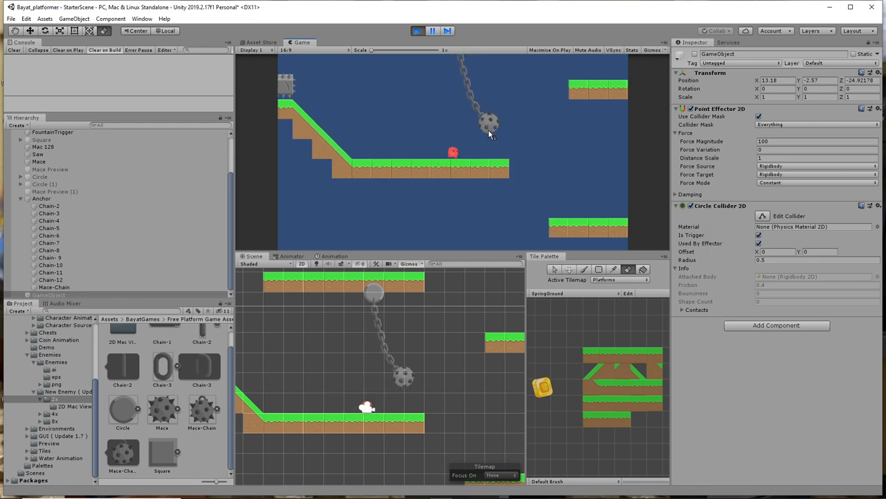
{"action": "key", "text": "space"}
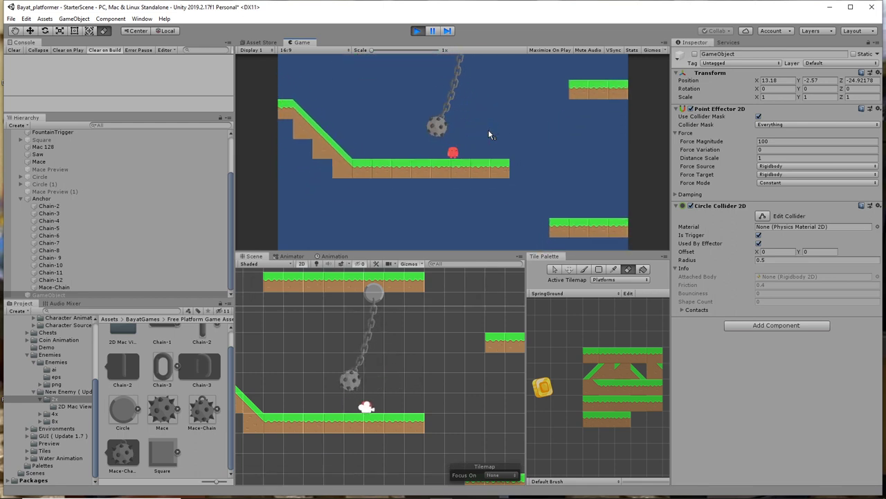
{"action": "key", "text": "space"}
{"action": "key", "text": "Right"}
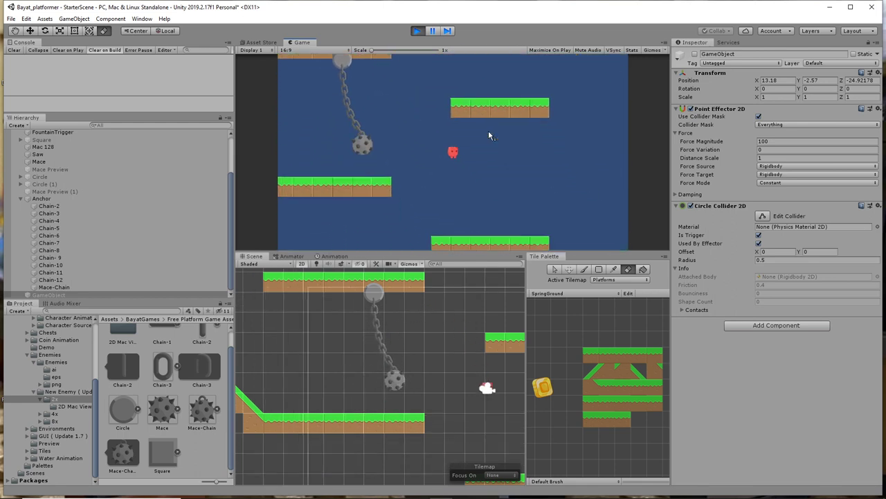
{"action": "key", "text": "space"}
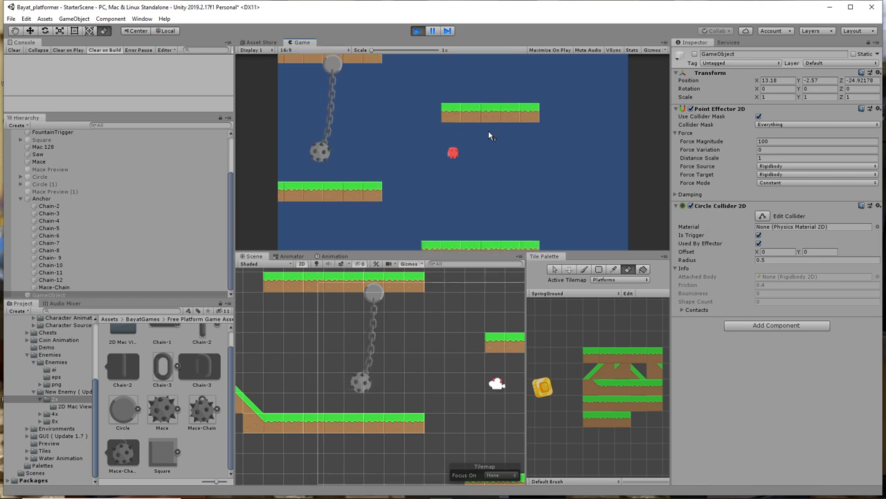
{"action": "key", "text": "space"}
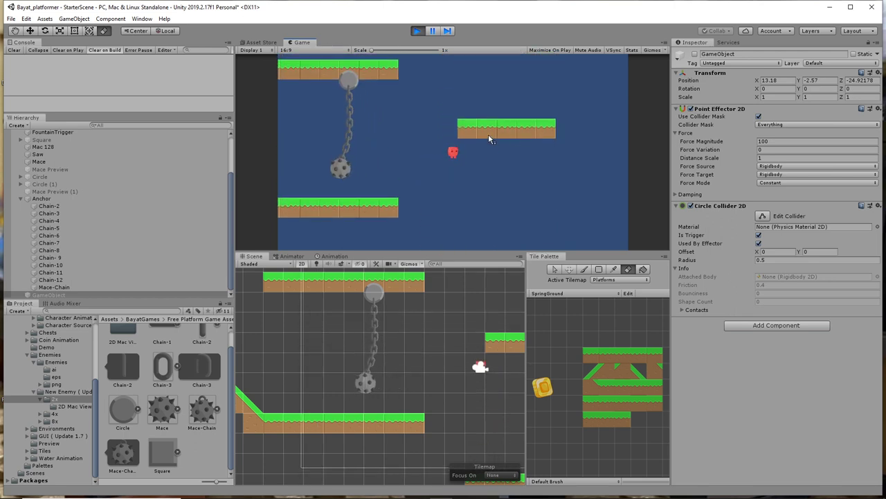
{"action": "key", "text": "Right"}
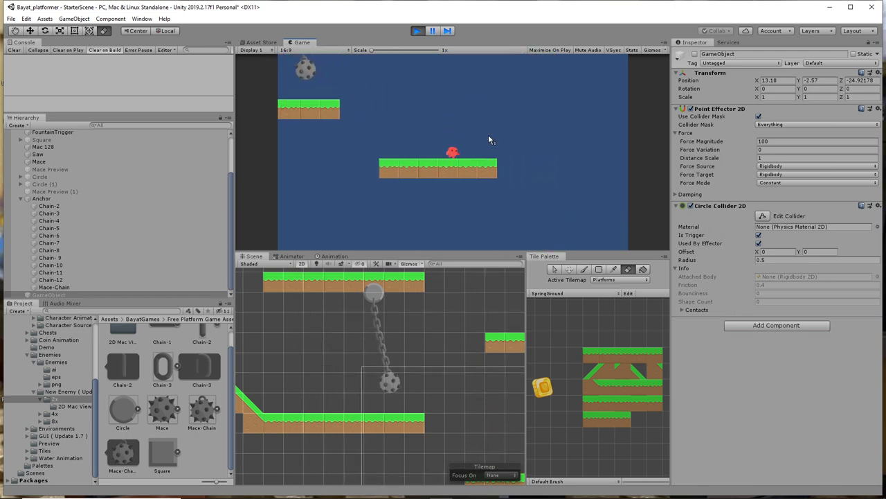
{"action": "key", "text": "Left"}
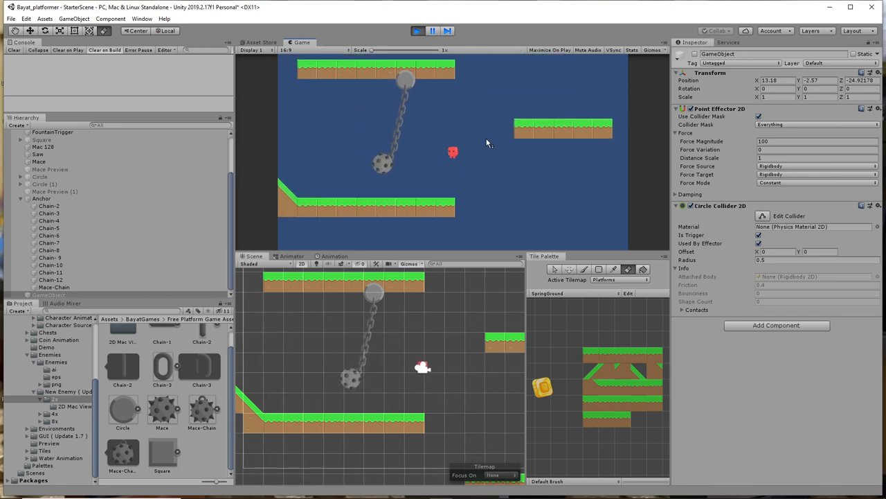
{"action": "key", "text": "Left"}
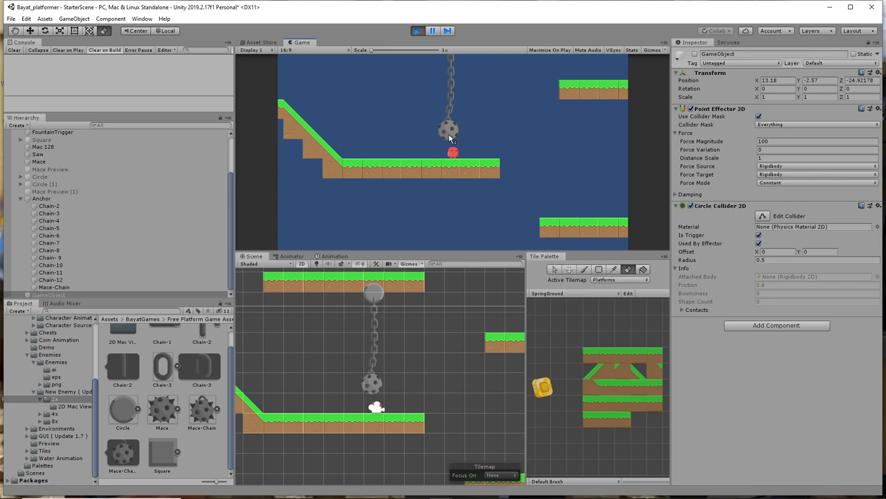
{"action": "key", "text": "Left"}
{"action": "key", "text": "space"}
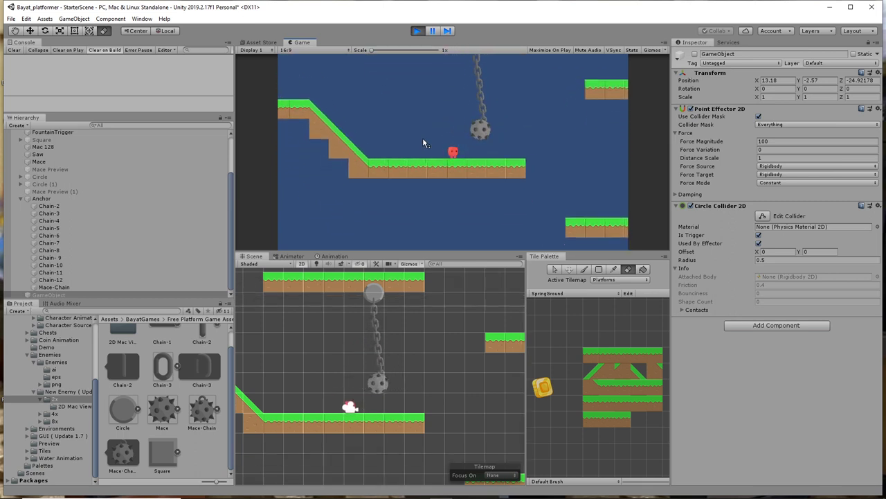
{"action": "key", "text": "space"}
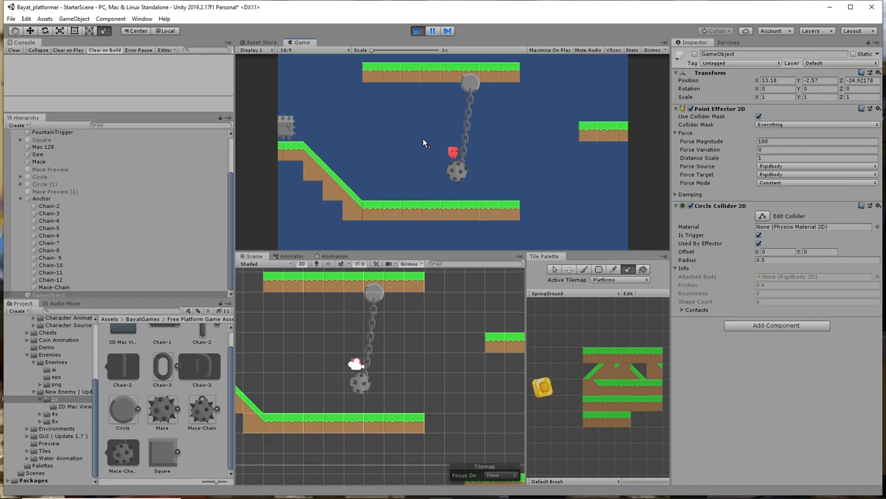
Walk and jump the player further right, then stop play mode
{"action": "key", "text": "Right"}
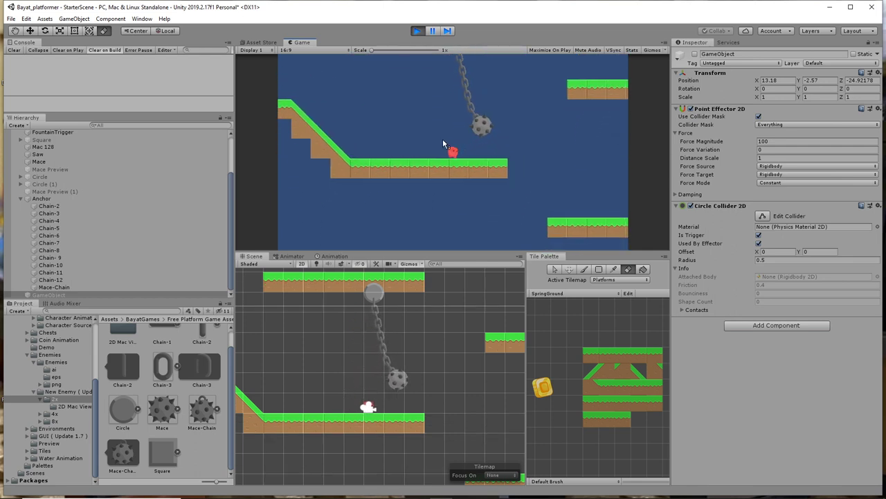
{"action": "key", "text": "Right"}
{"action": "key", "text": "space"}
{"action": "key", "text": "Left"}
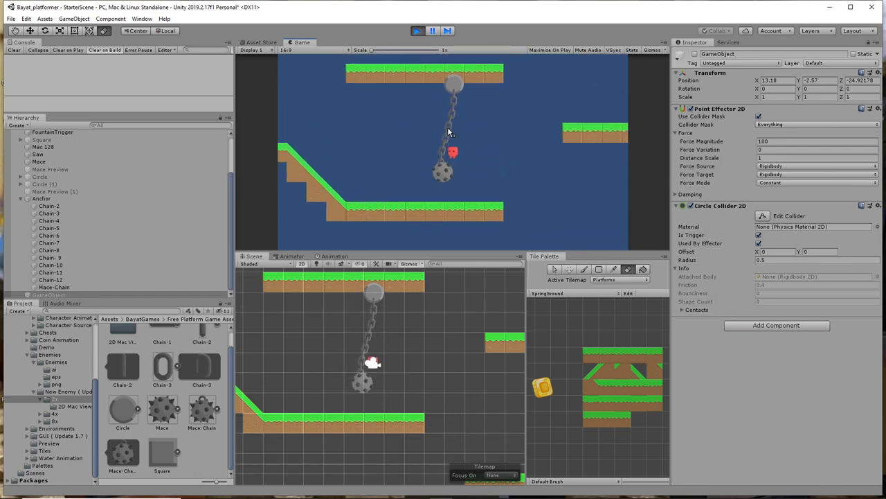
{"action": "key", "text": "Right"}
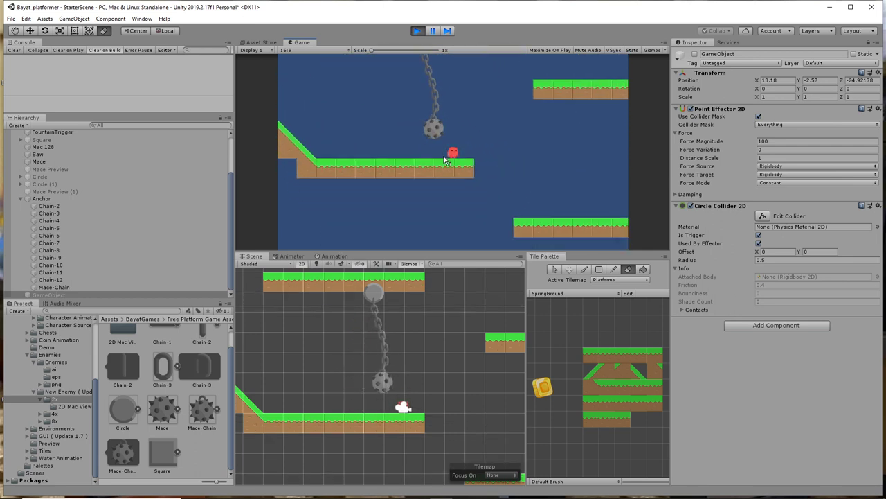
{"action": "left_click", "coordinate": [417, 30]}
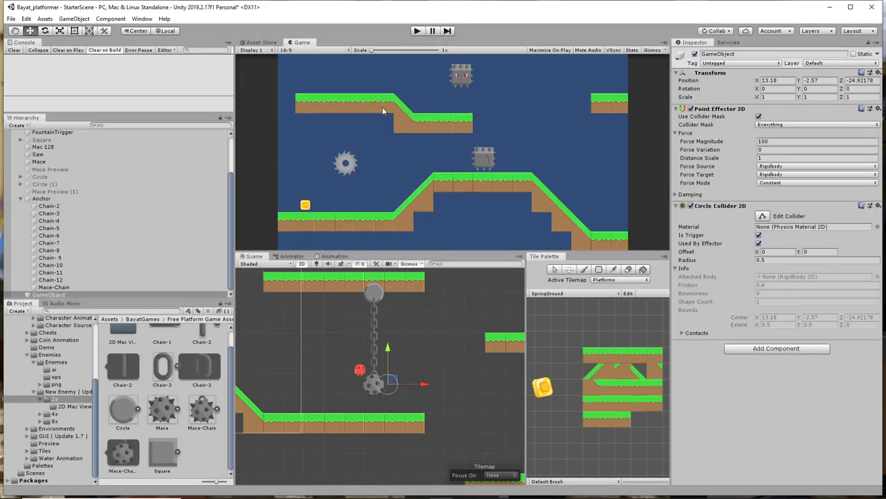